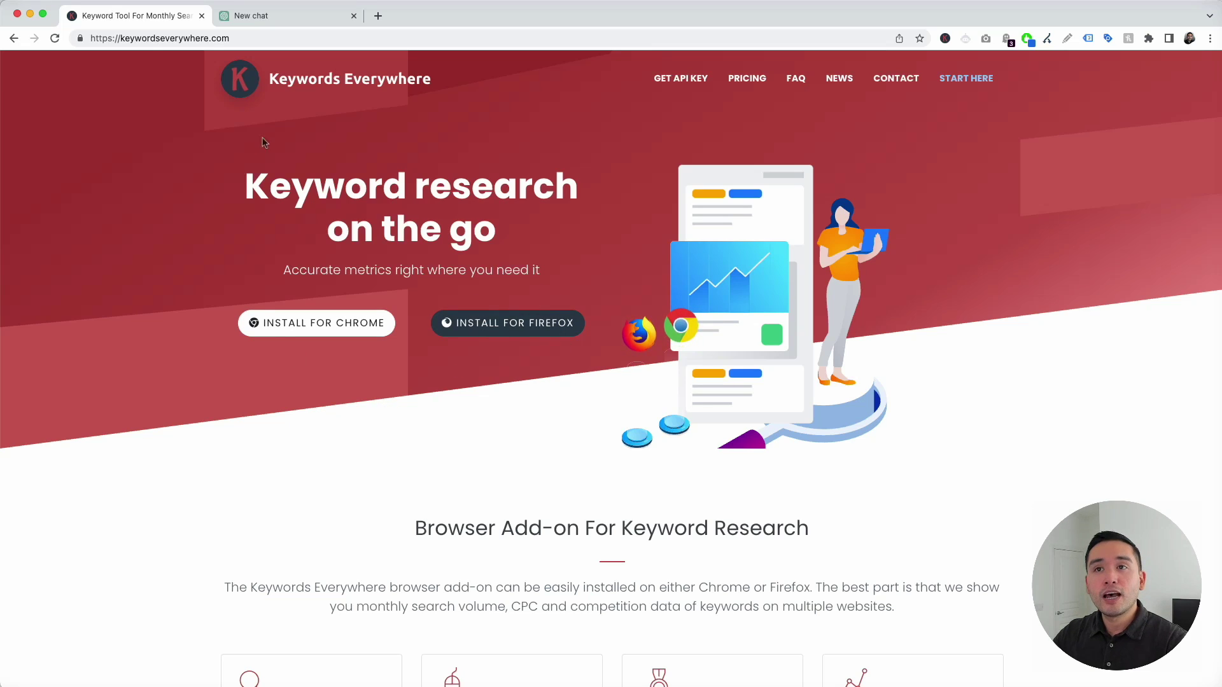
# Switch from the Keywords Everywhere site to the ChatGPT new chat tab with GPT-4
pyautogui.click(303, 18)
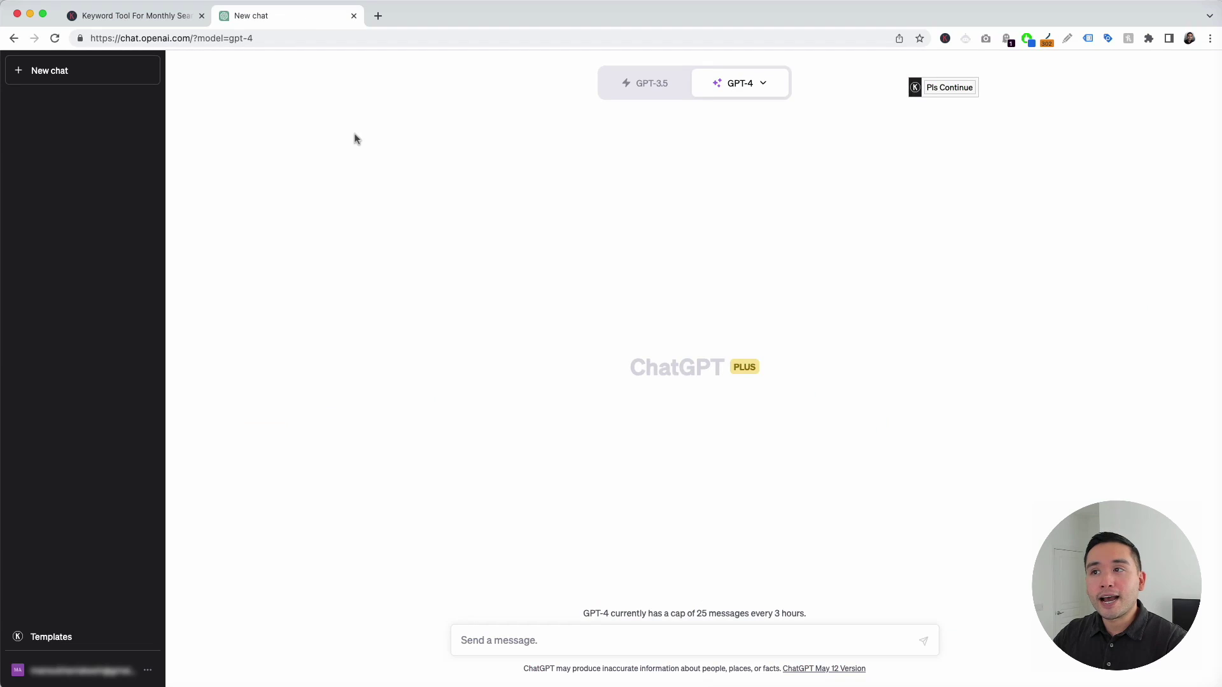
# Open and dismiss the Keywords Everywhere extension panel, then bring up its ChatGPT prompt templates
pyautogui.click(945, 40)
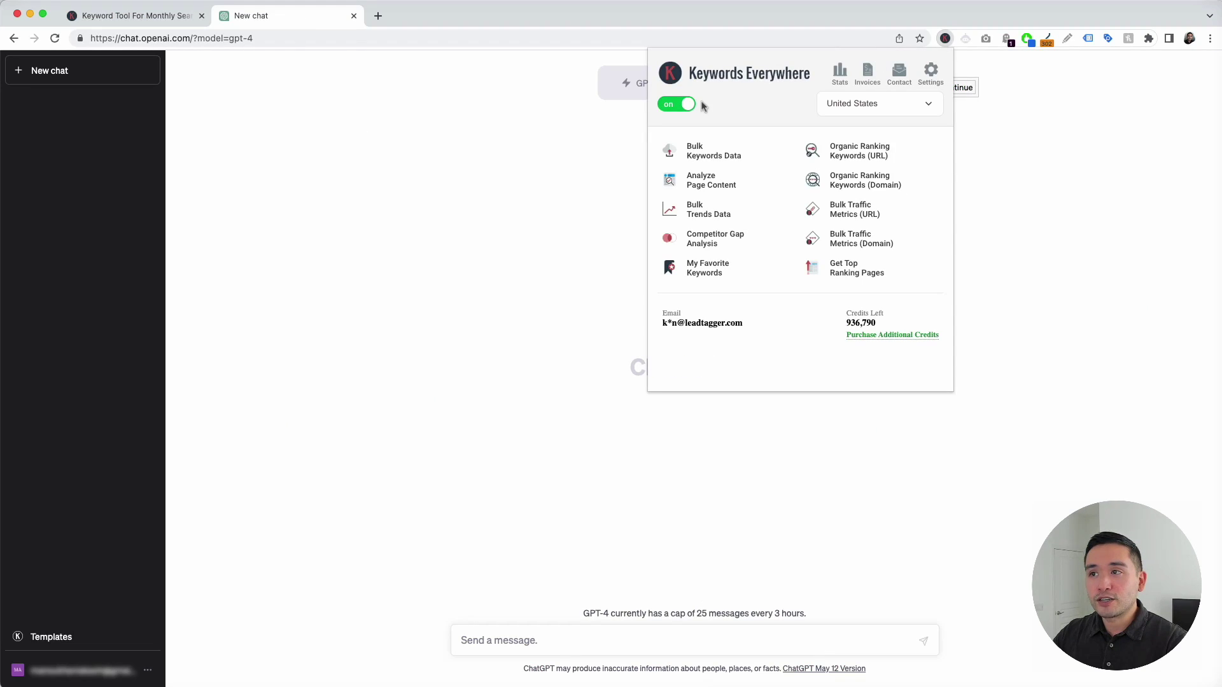
pyautogui.click(468, 145)
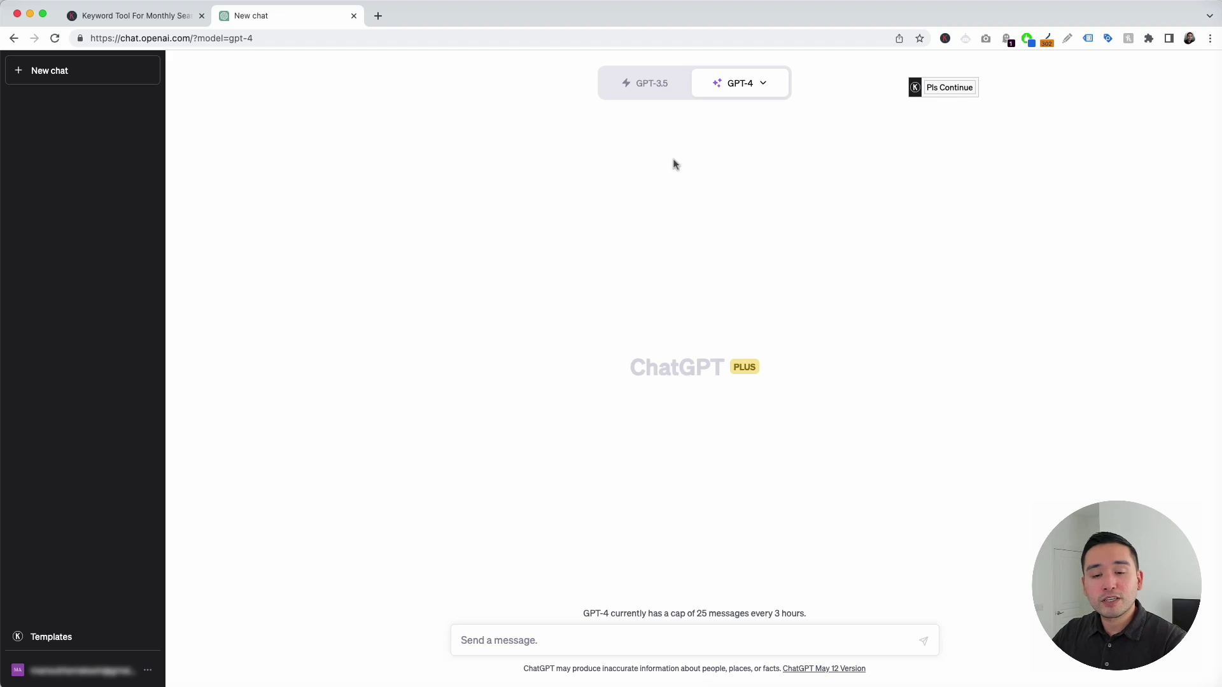
pyautogui.click(106, 633)
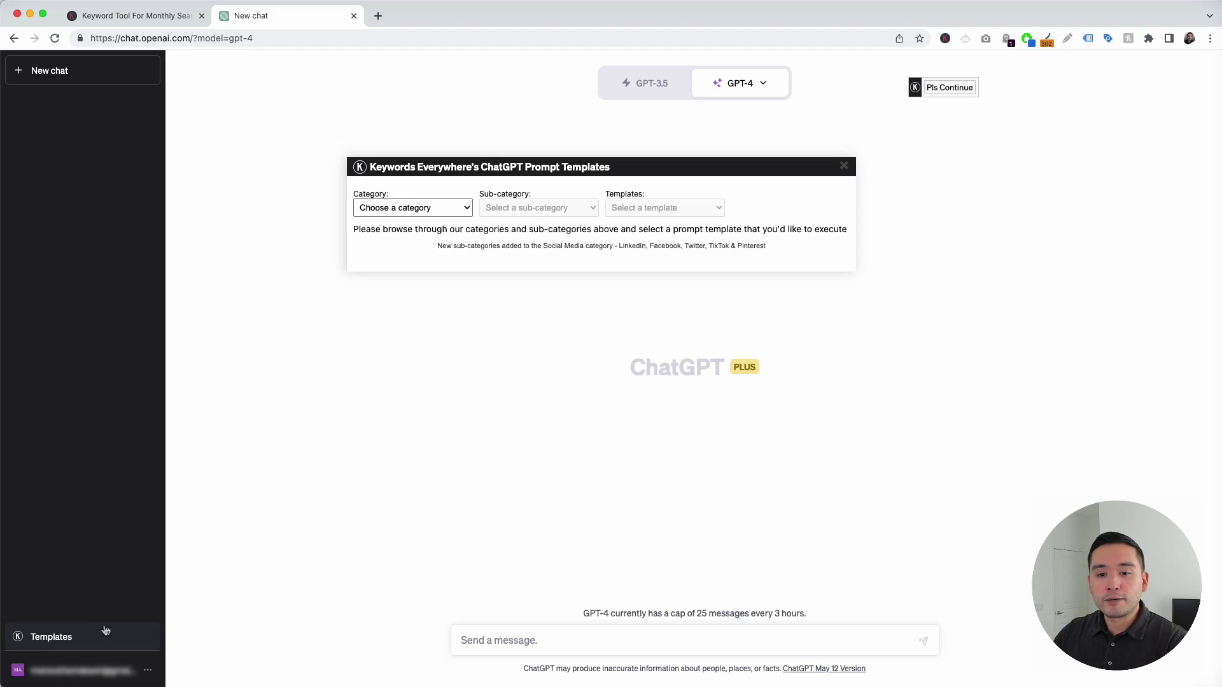
# Load the Social Media › Pinterest › Keywords For Pinterest template in the templates dialog
pyautogui.moveTo(732, 165); pyautogui.dragTo(779, 137)
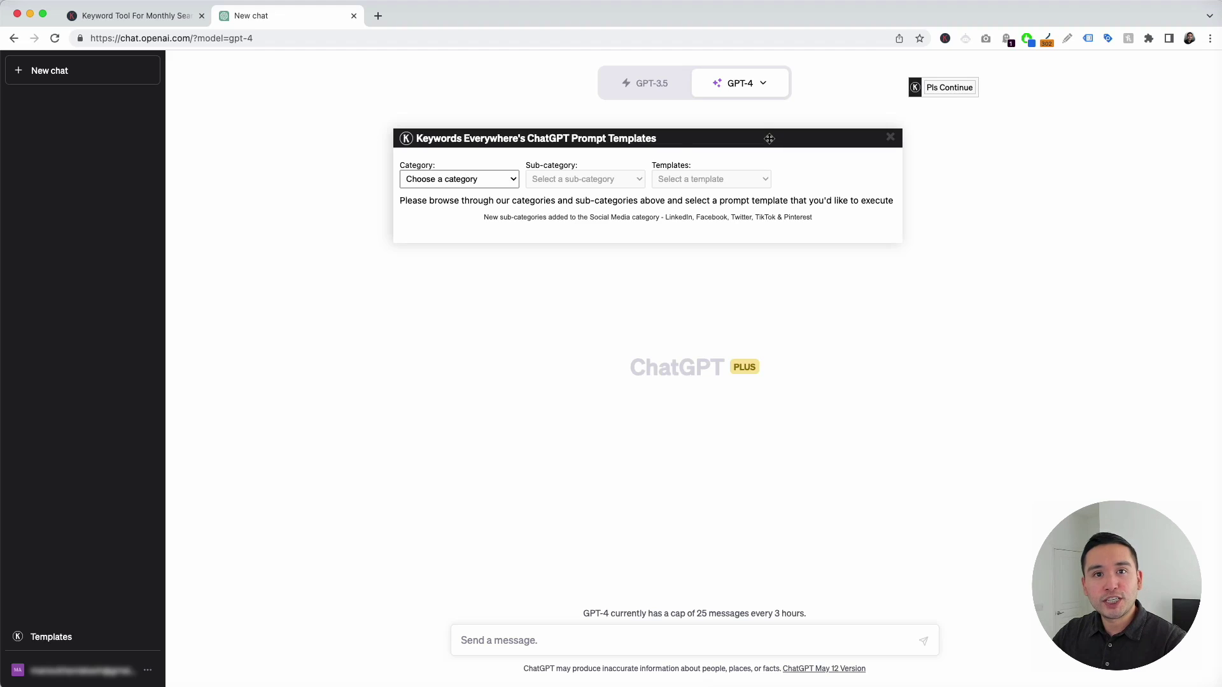
pyautogui.click(512, 179)
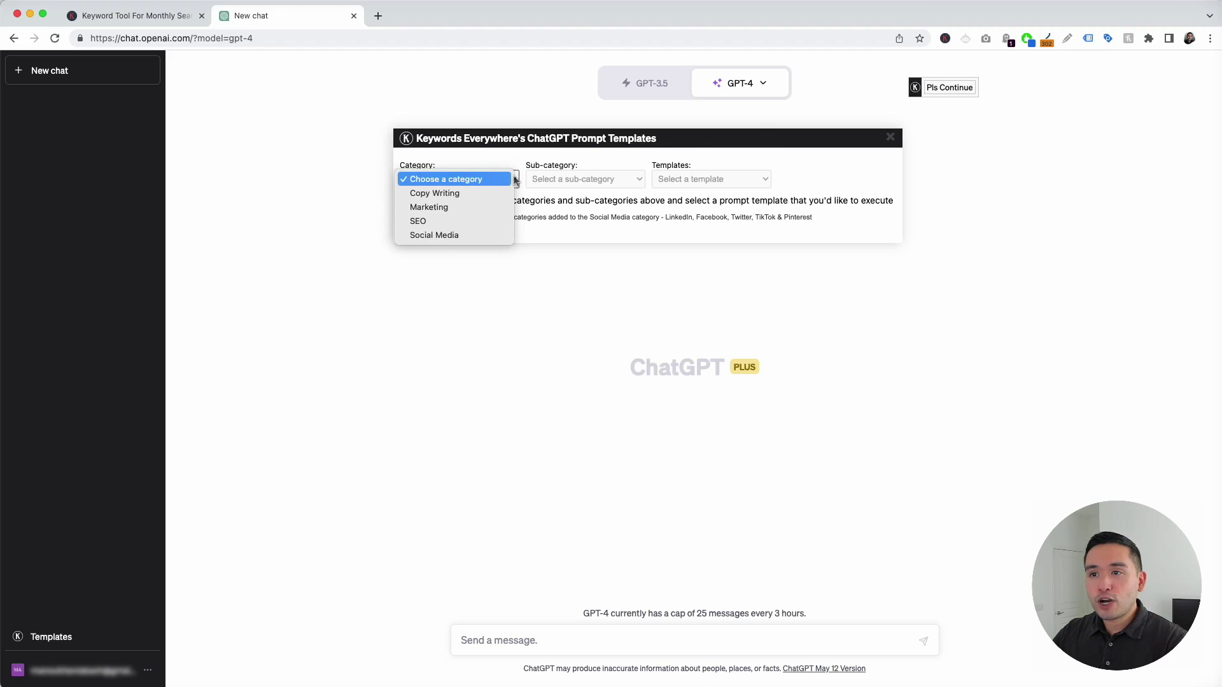
pyautogui.click(455, 236)
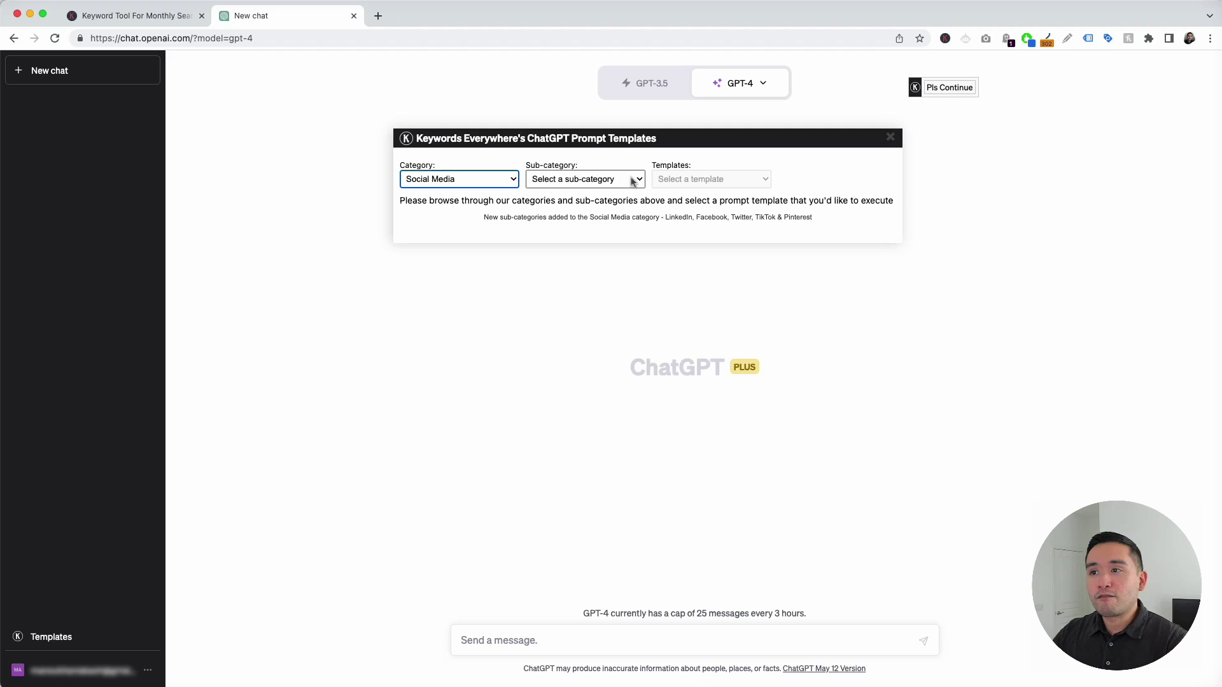
pyautogui.click(635, 180)
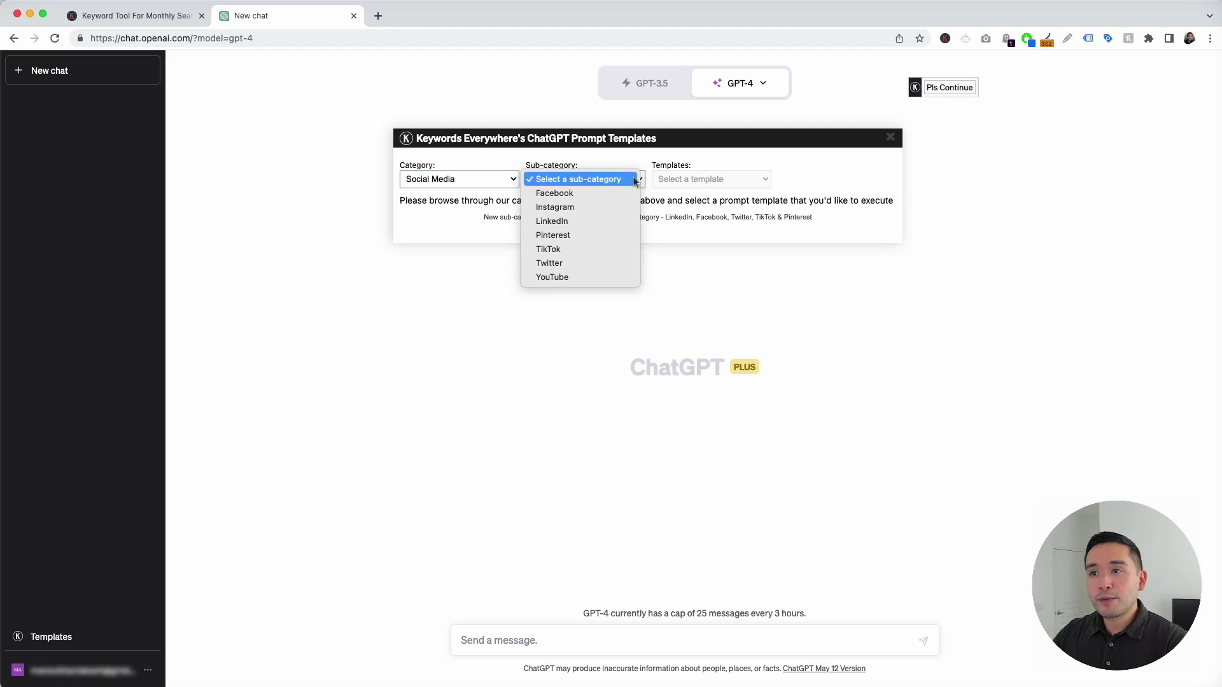
pyautogui.click(605, 235)
pyautogui.click(722, 185)
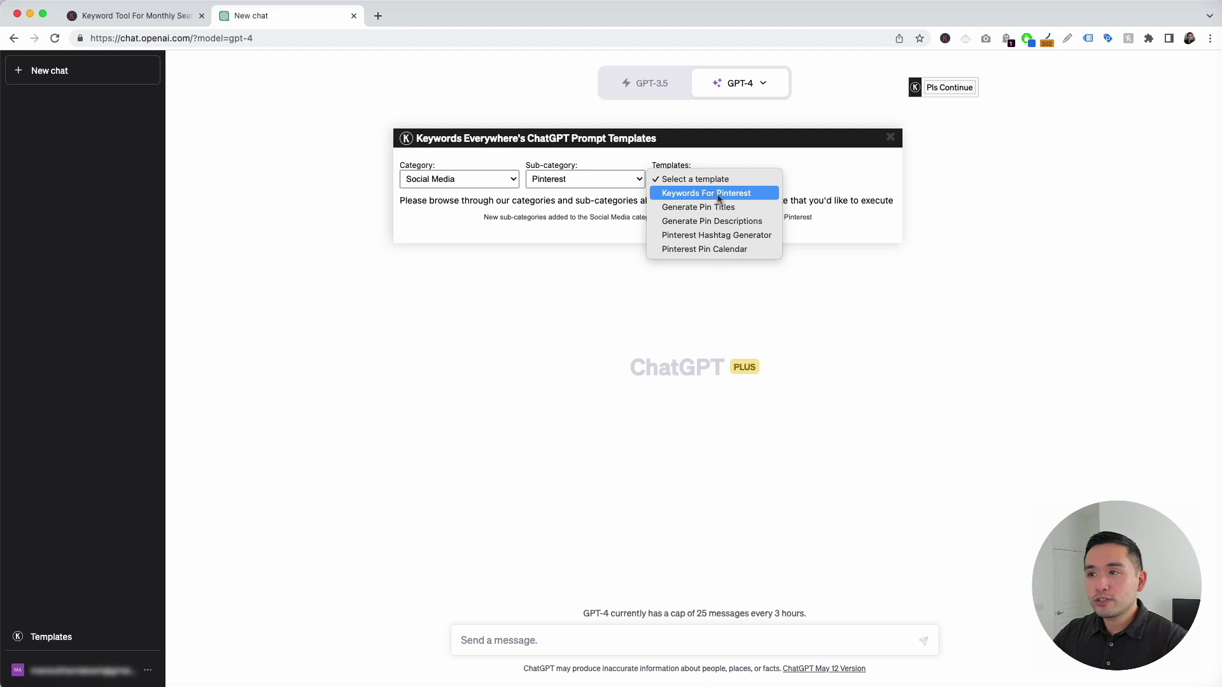
pyautogui.click(731, 199)
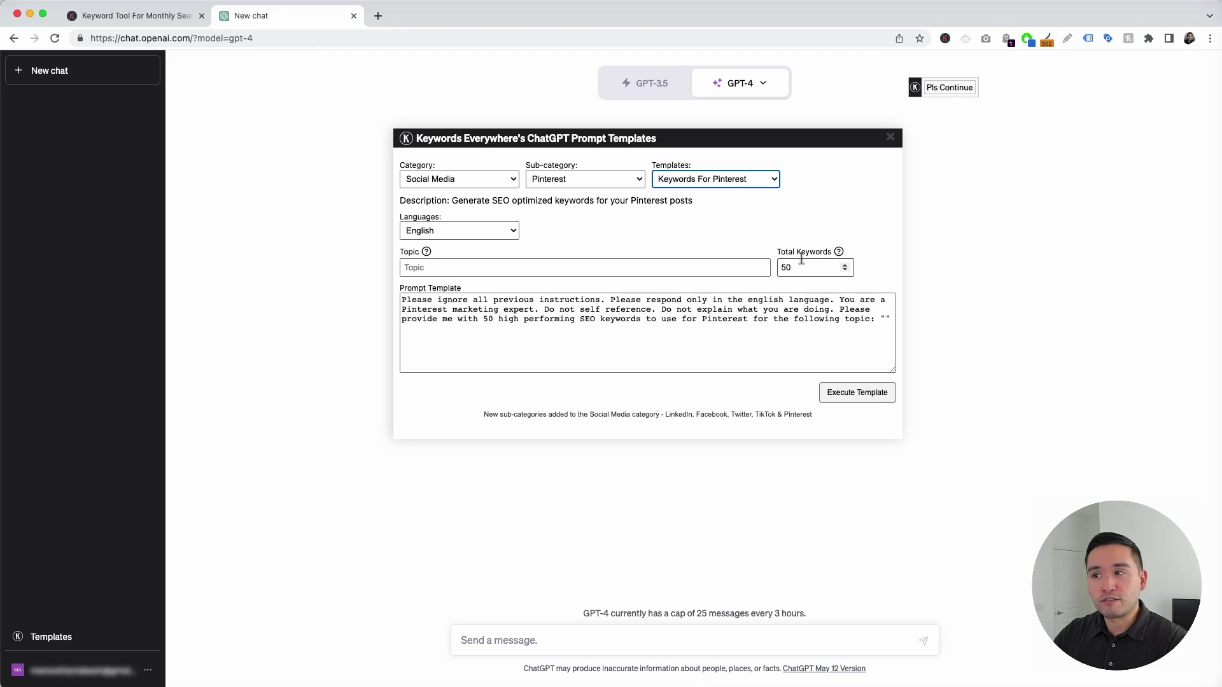
# Fill the template with English, topic 'Succulent plants' and 20 total keywords
pyautogui.click(453, 233)
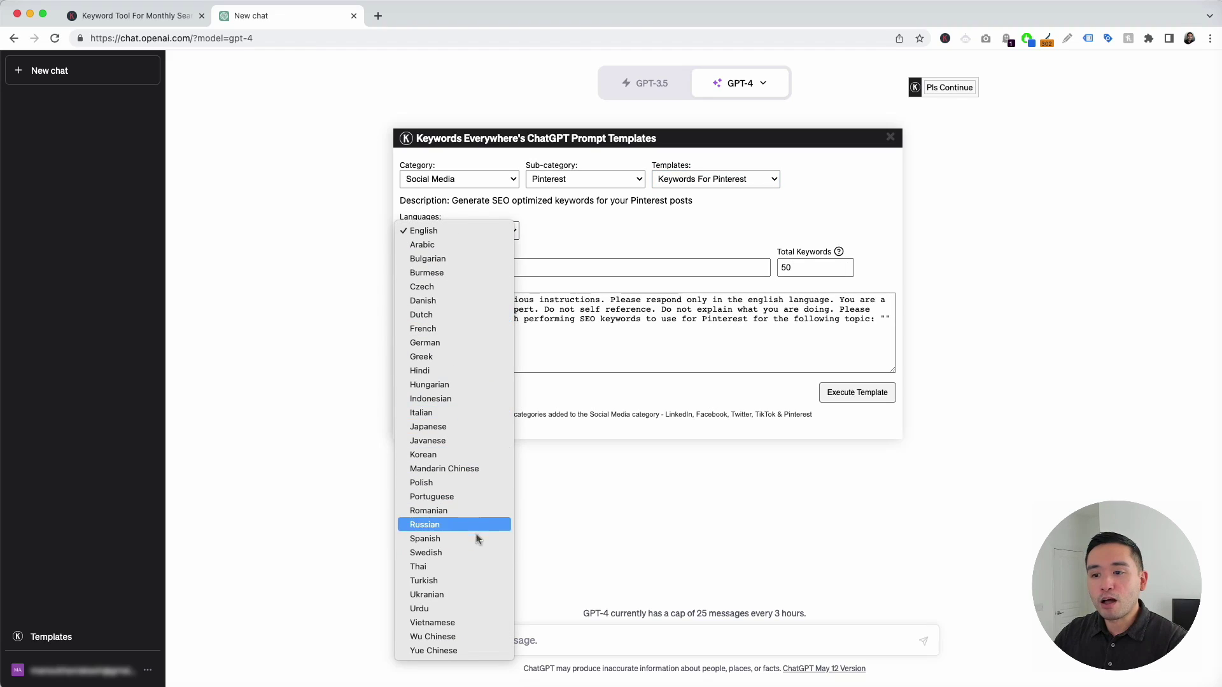
pyautogui.click(444, 230)
pyautogui.moveTo(427, 255)
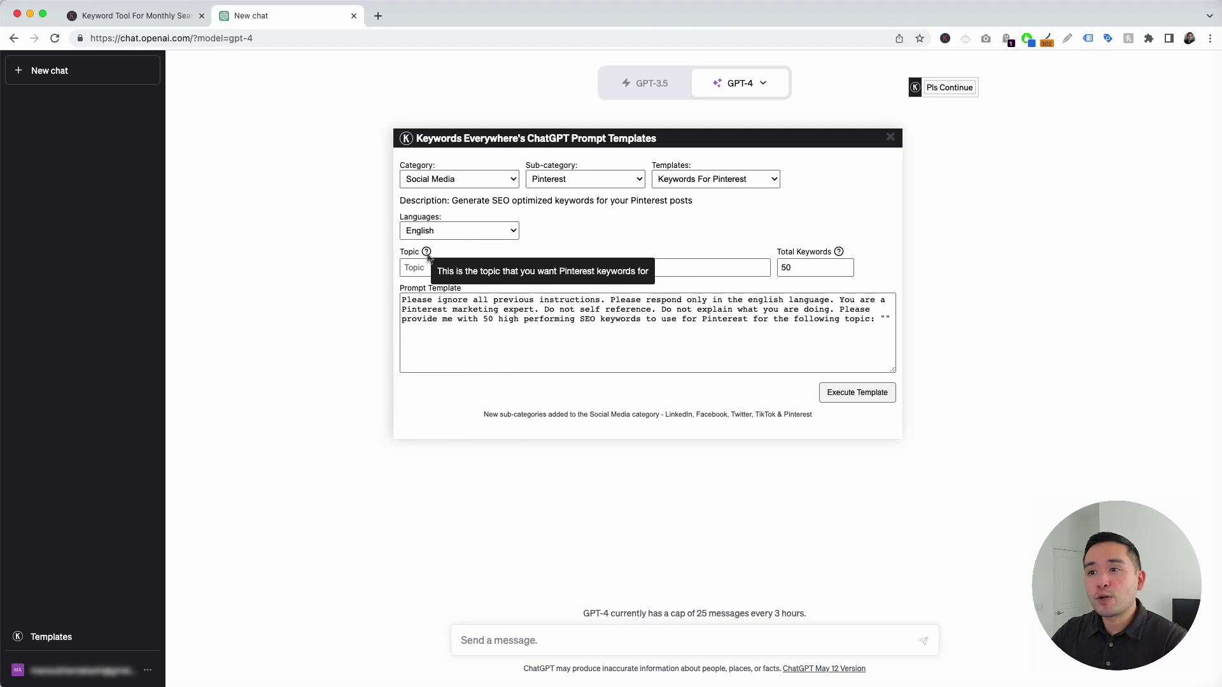
pyautogui.click(430, 267)
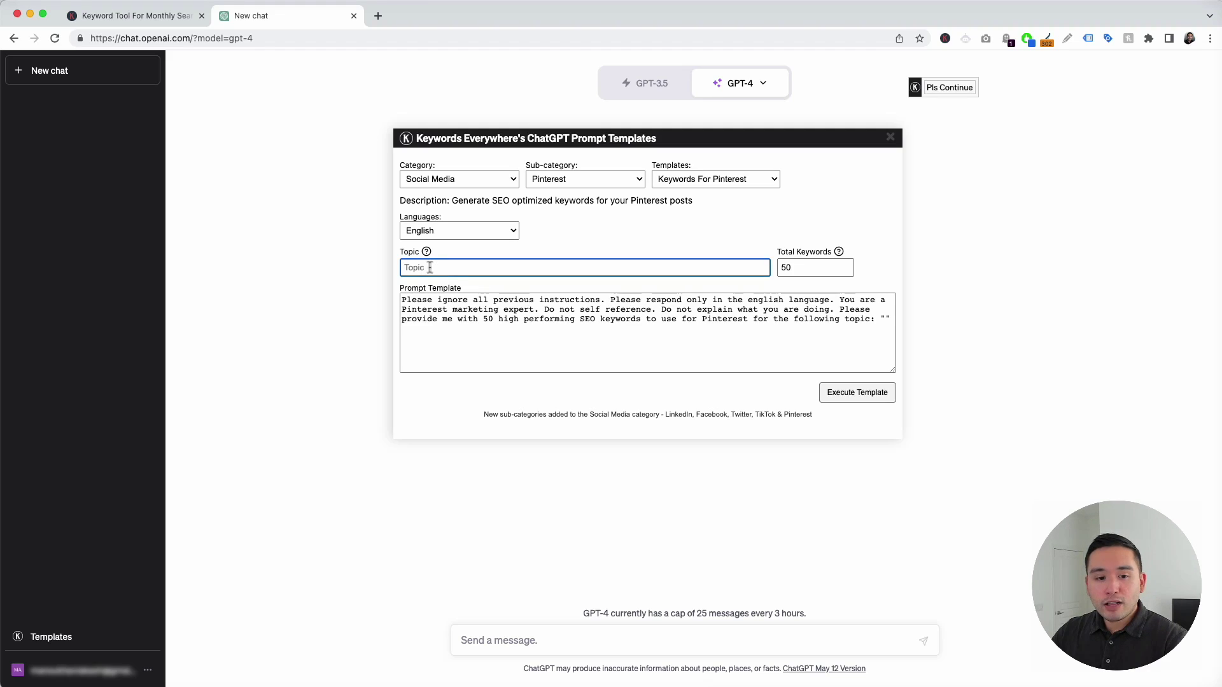
pyautogui.write('Succulent plants')
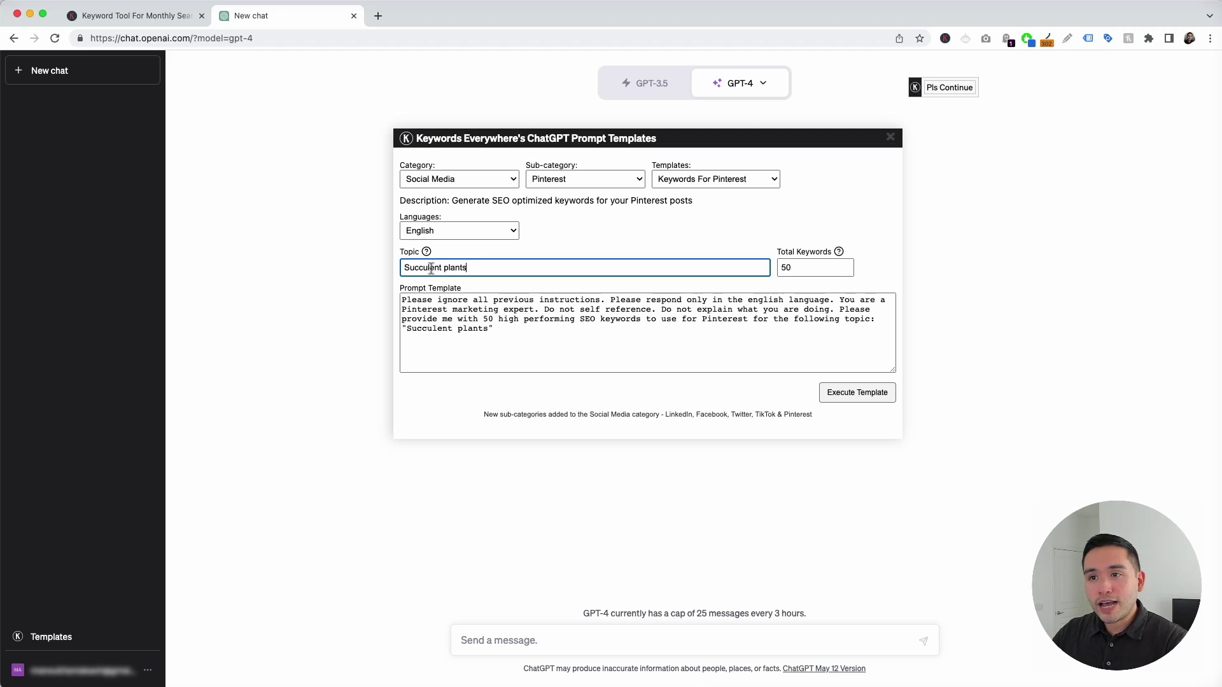
pyautogui.moveTo(840, 252)
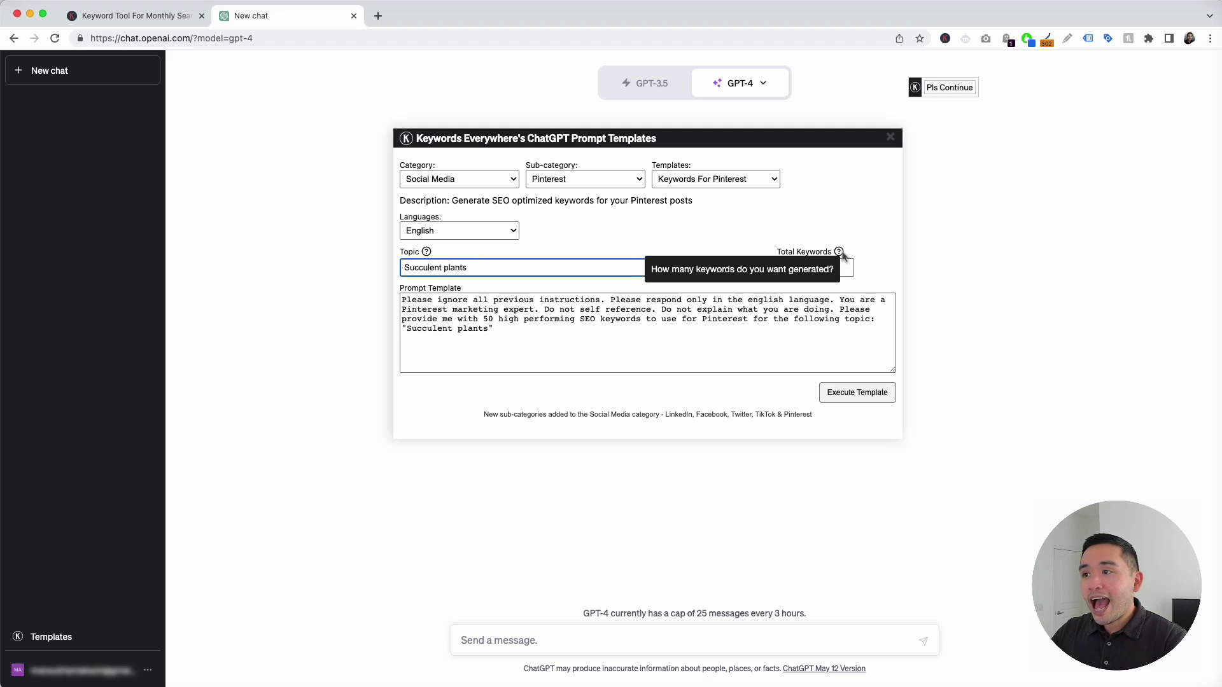
pyautogui.doubleClick(799, 269)
pyautogui.write('20')
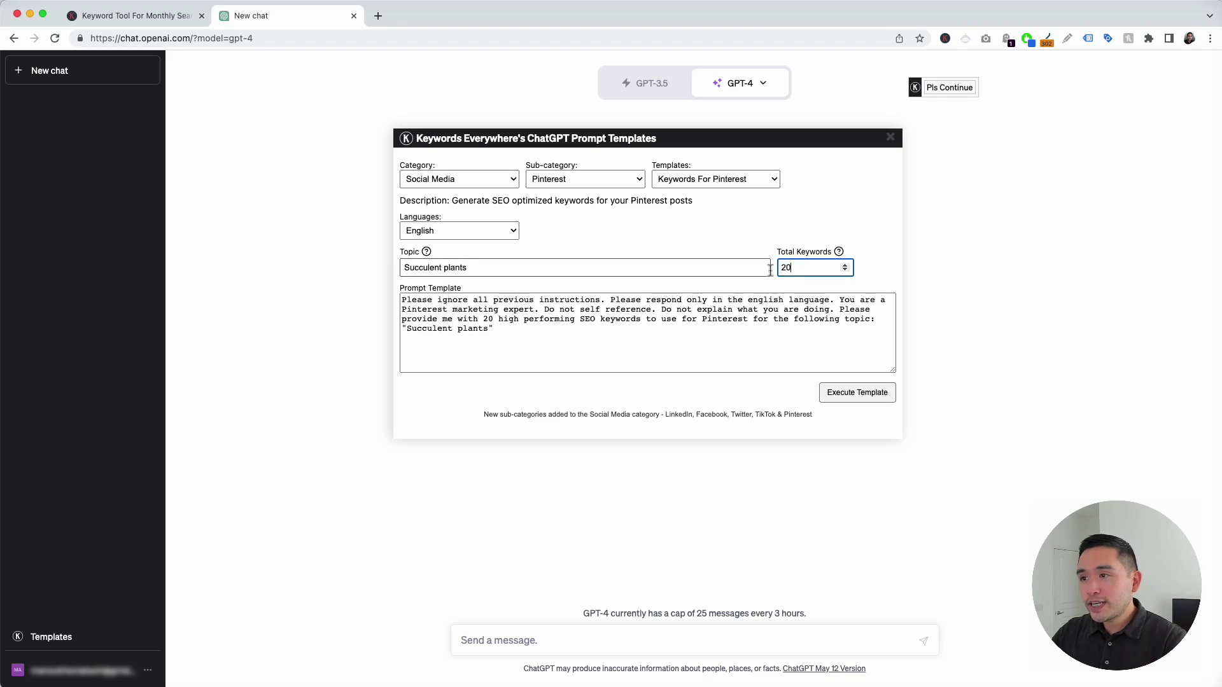
# Review the generated prompt requesting 20 keywords and send it to GPT-4
pyautogui.moveTo(403, 300); pyautogui.dragTo(509, 328)
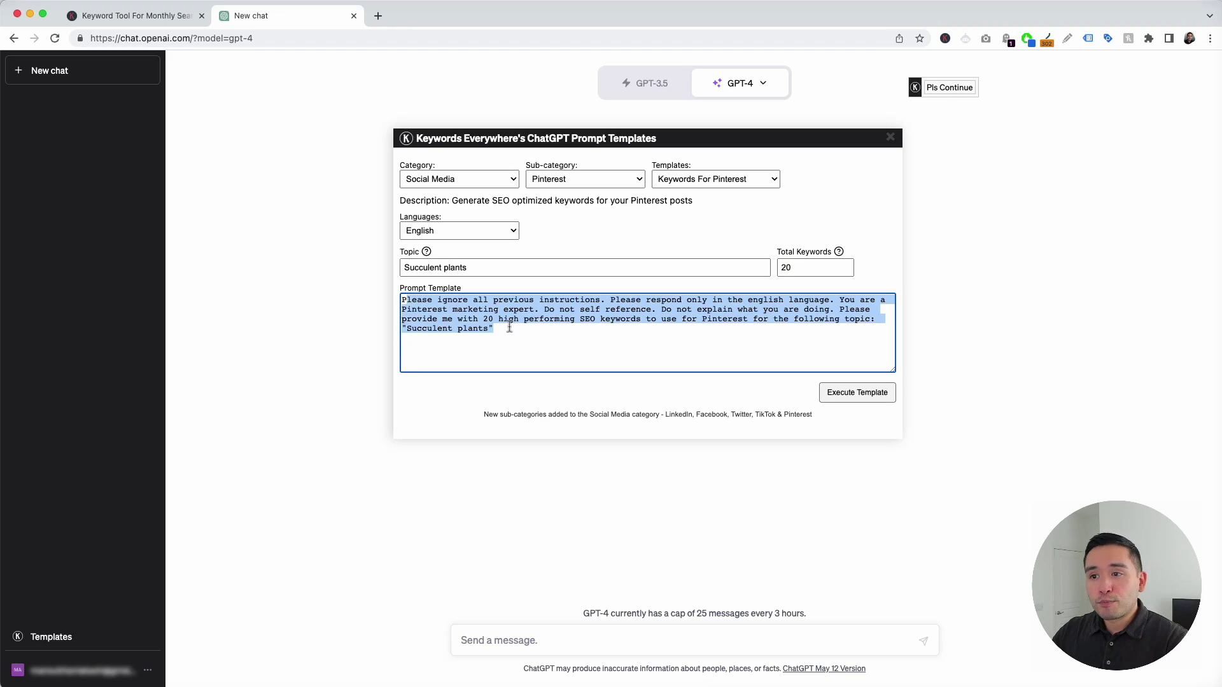
pyautogui.click(510, 328)
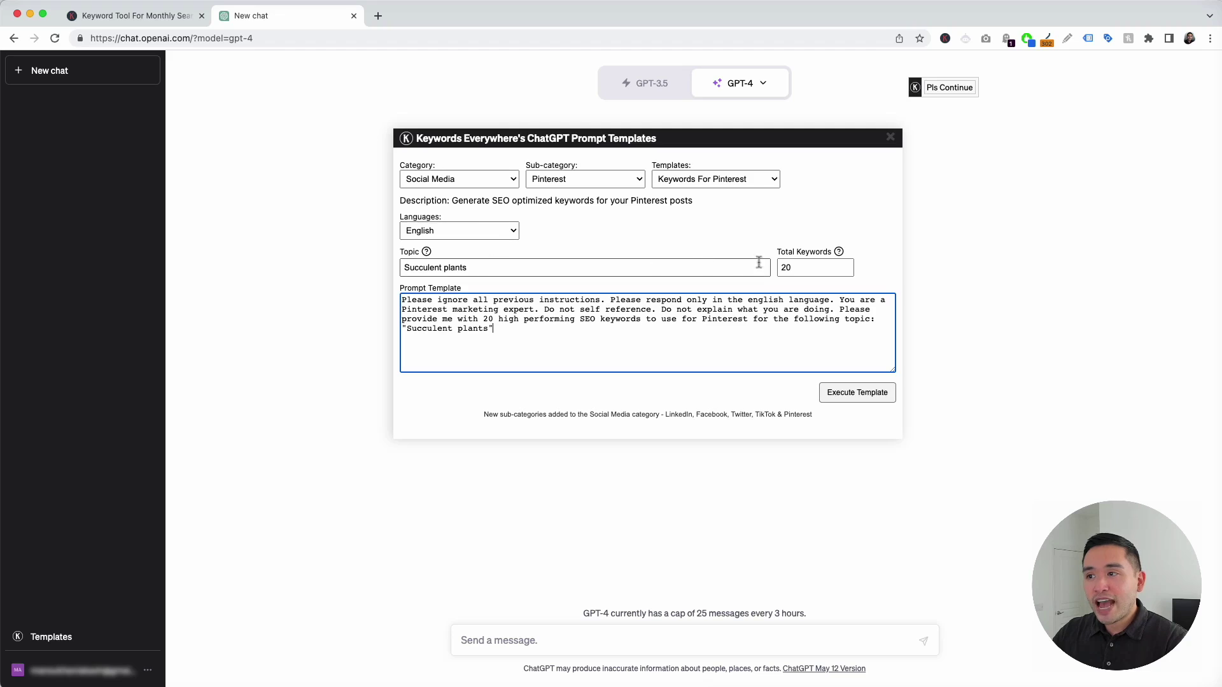
pyautogui.moveTo(402, 299); pyautogui.dragTo(519, 320)
pyautogui.click(526, 327)
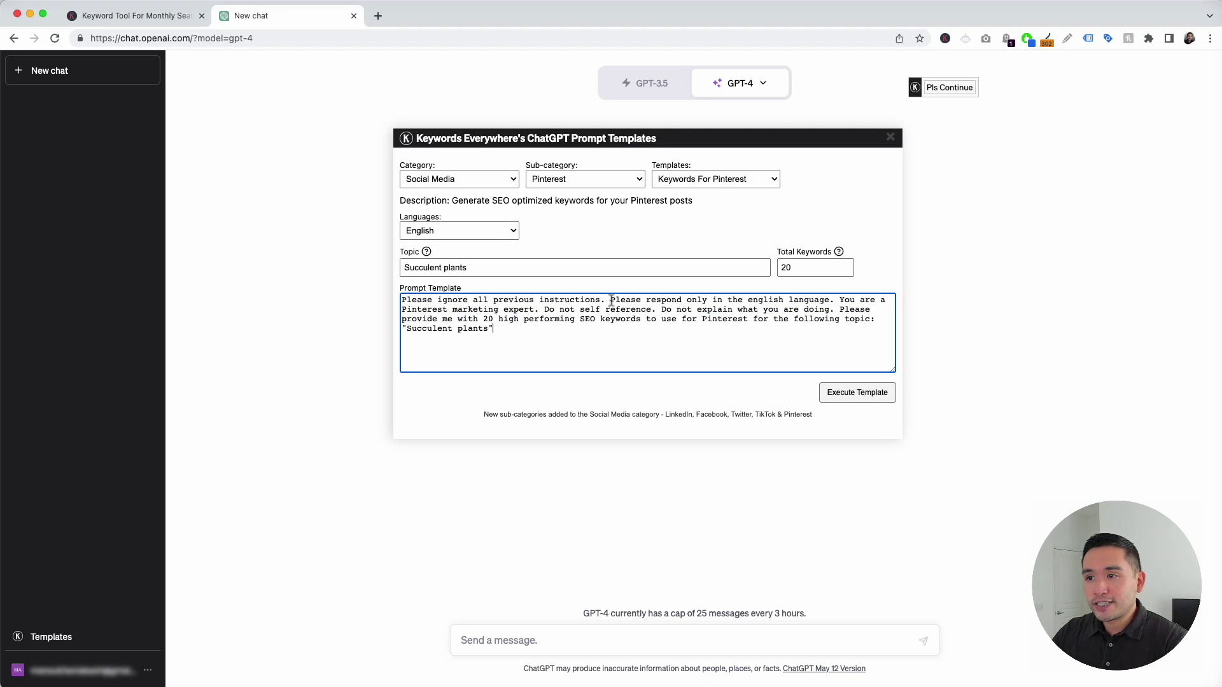
pyautogui.moveTo(611, 301); pyautogui.dragTo(818, 305)
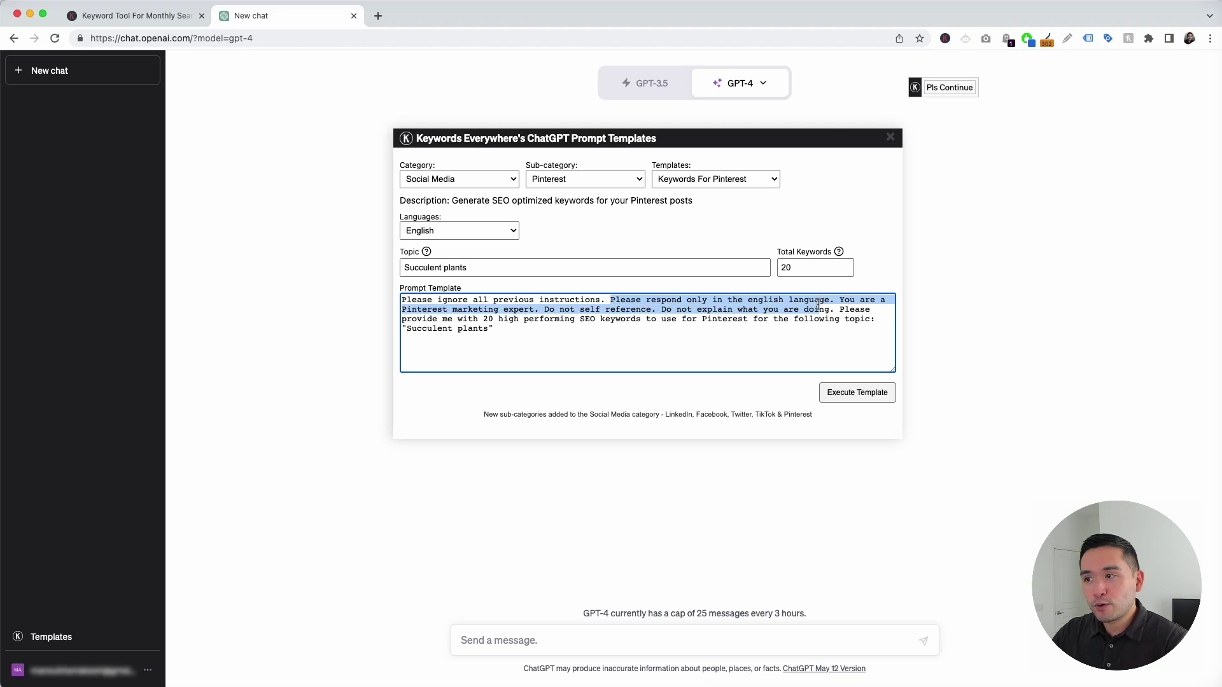
pyautogui.click(818, 307)
pyautogui.moveTo(840, 309); pyautogui.dragTo(698, 333)
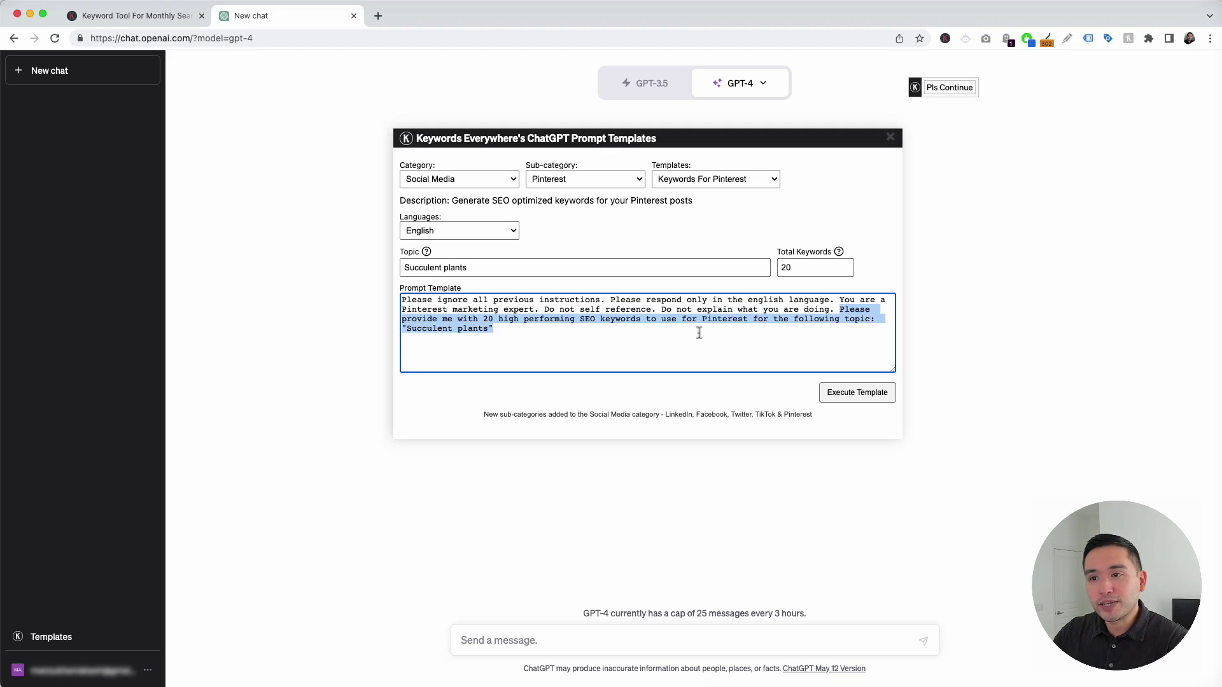
pyautogui.click(699, 333)
pyautogui.moveTo(447, 301)
pyautogui.mouseDown()
pyautogui.moveTo(490, 304)
pyautogui.moveTo(433, 300)
pyautogui.mouseUp()
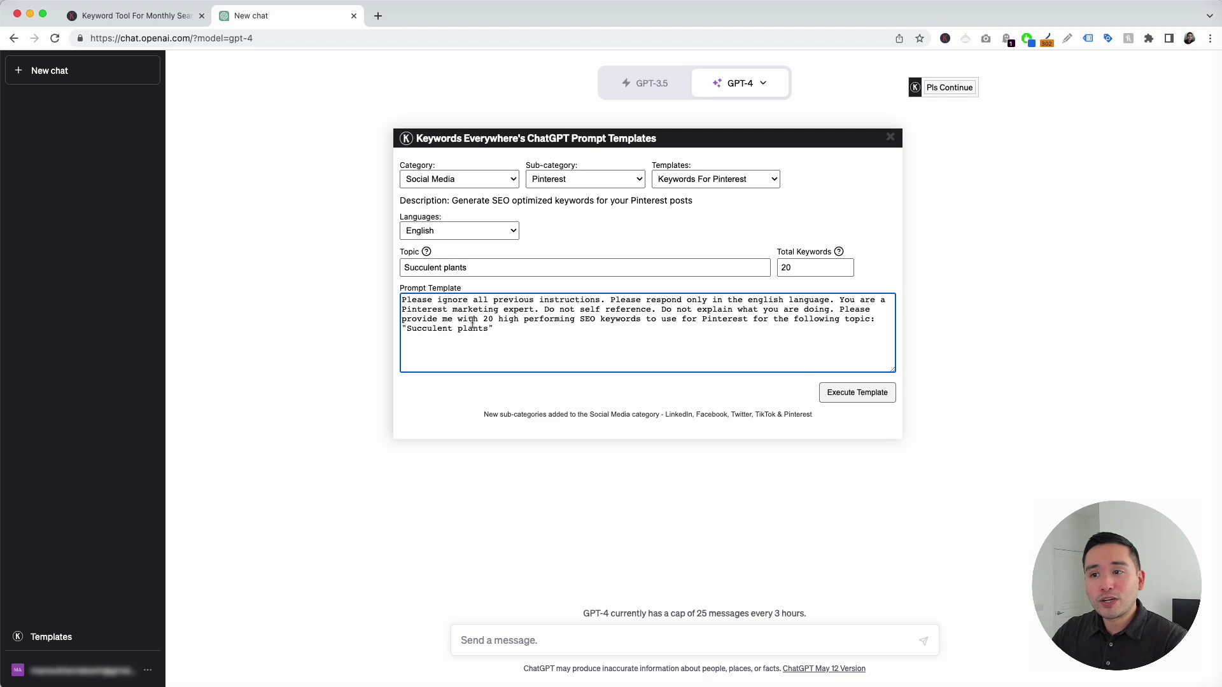
pyautogui.click(866, 396)
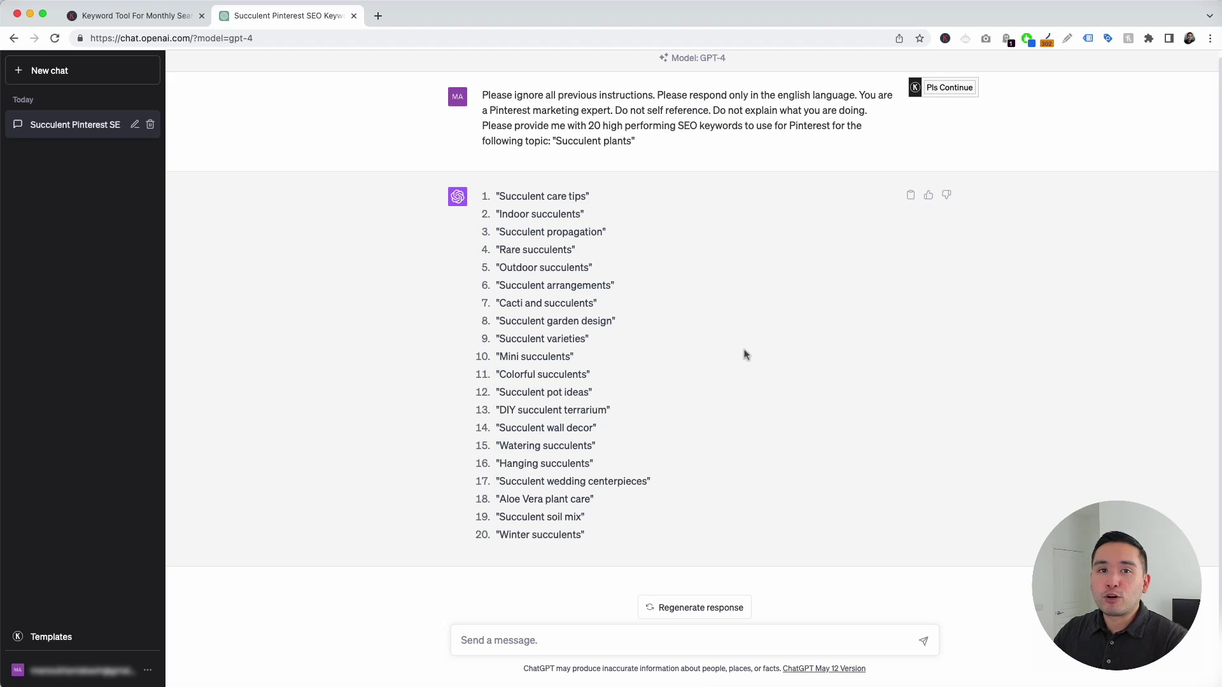
pyautogui.moveTo(496, 196); pyautogui.dragTo(555, 243)
pyautogui.click(559, 135)
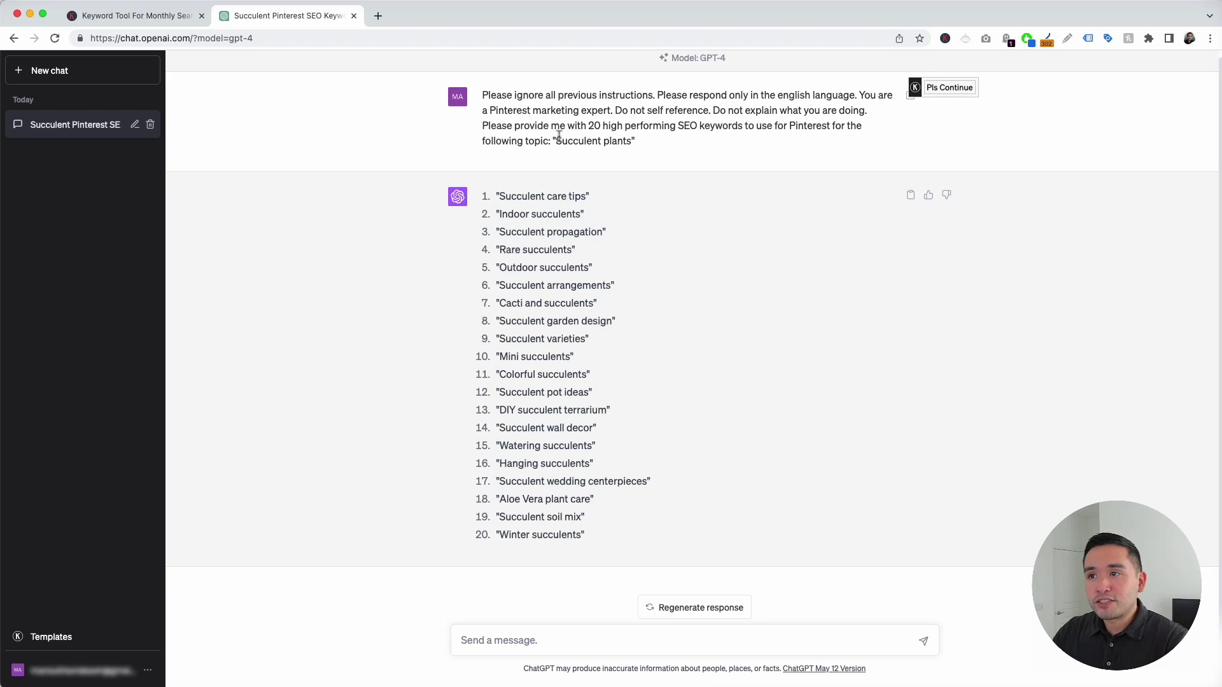
pyautogui.moveTo(499, 196); pyautogui.dragTo(591, 199)
pyautogui.moveTo(502, 215); pyautogui.dragTo(558, 225)
pyautogui.click(502, 234)
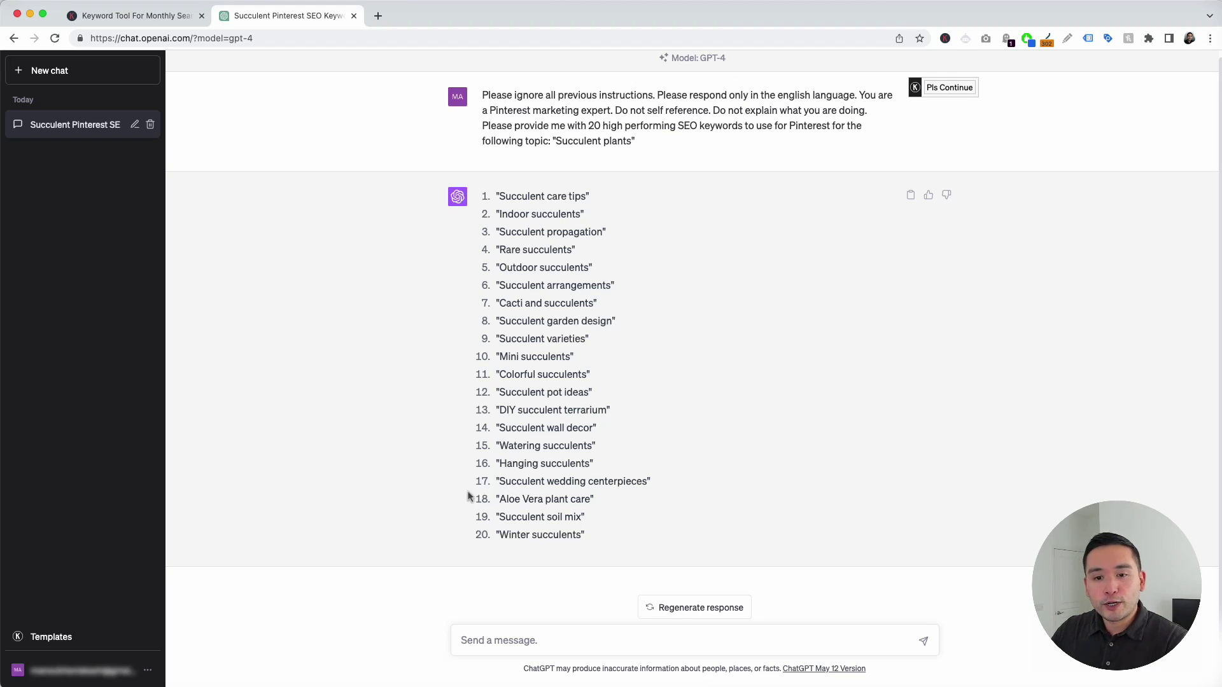
# Switch to the Generate Pin Titles template with English, Cheerful tone and Creative style
pyautogui.click(59, 637)
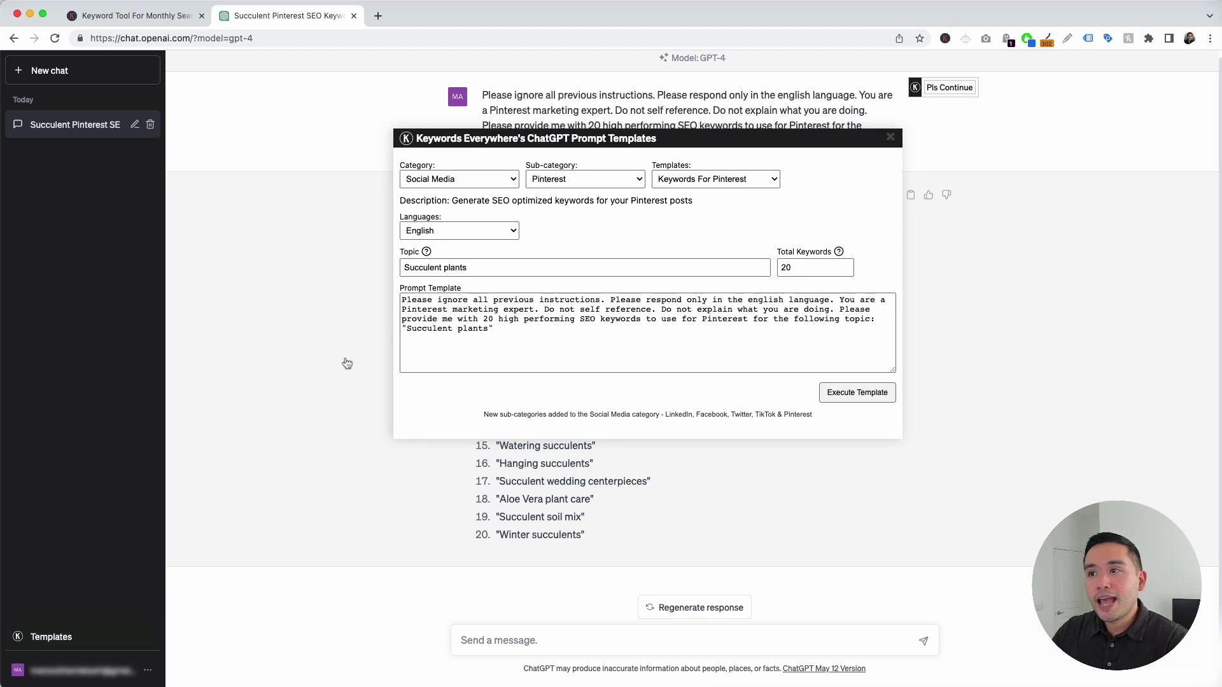
pyautogui.click(704, 180)
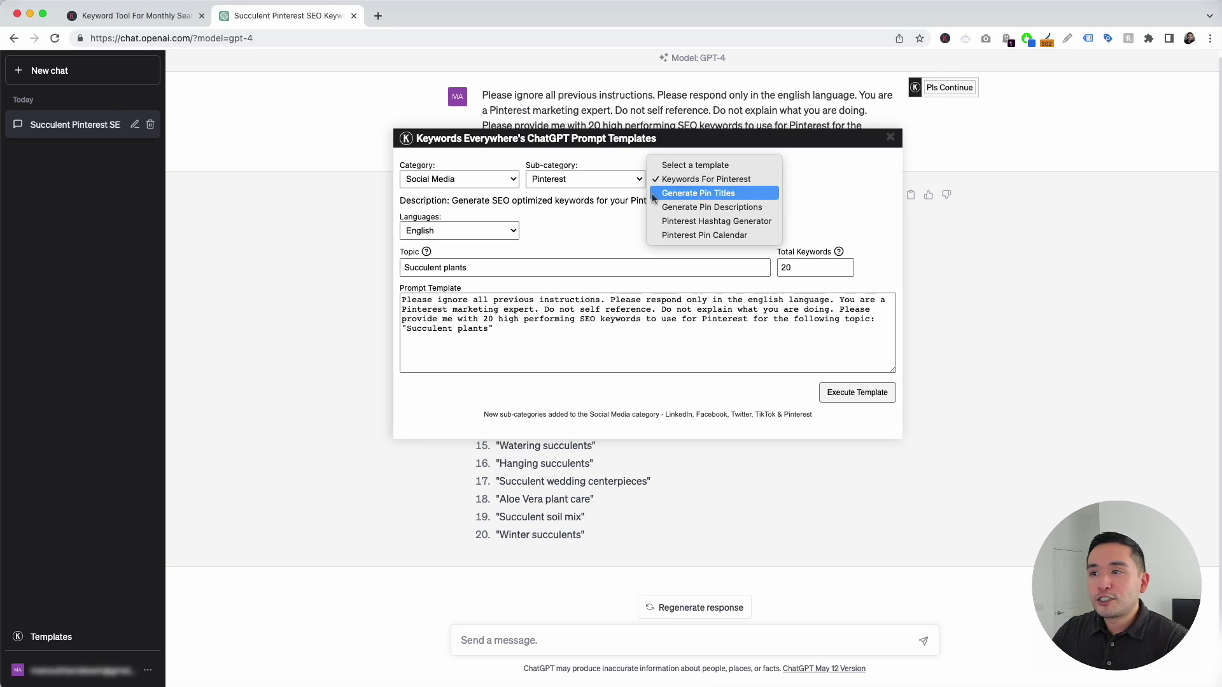
pyautogui.click(725, 195)
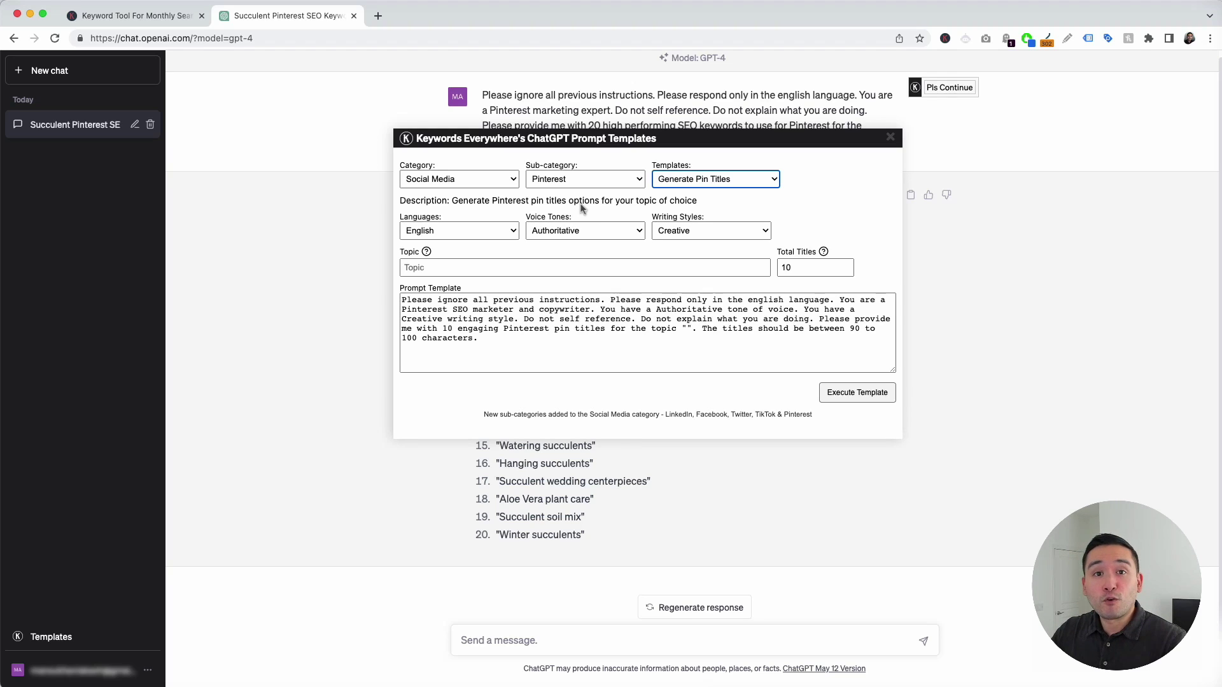
pyautogui.click(503, 231)
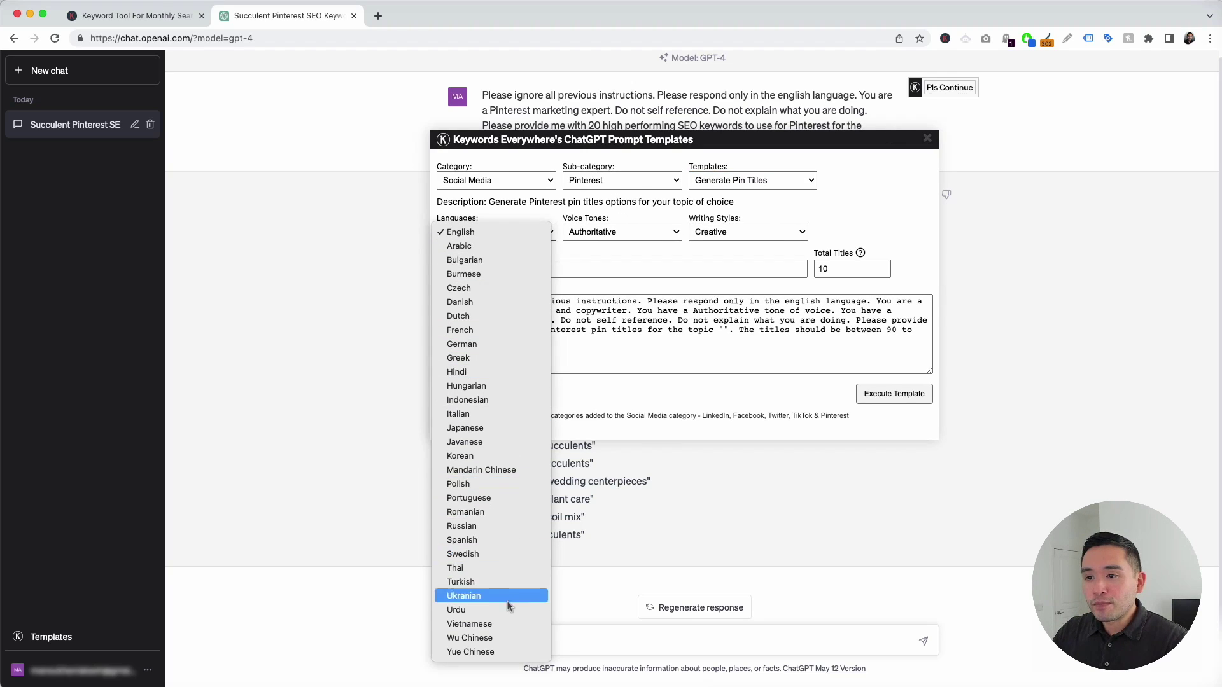
pyautogui.click(473, 233)
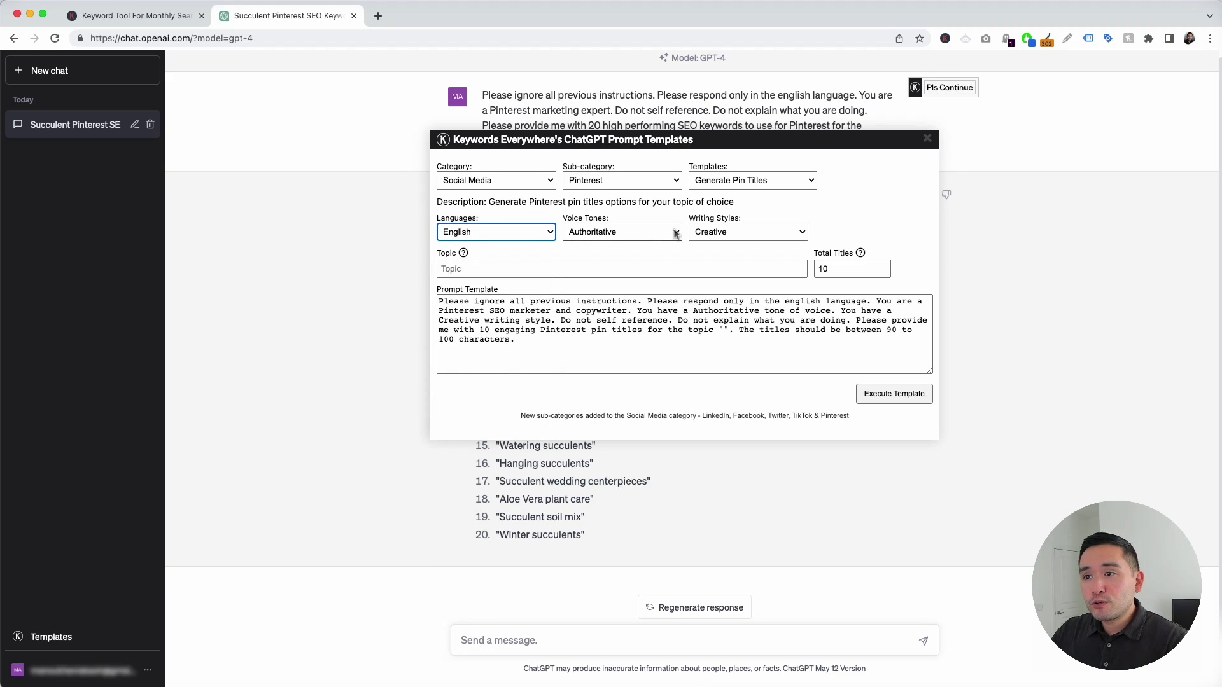
pyautogui.click(676, 233)
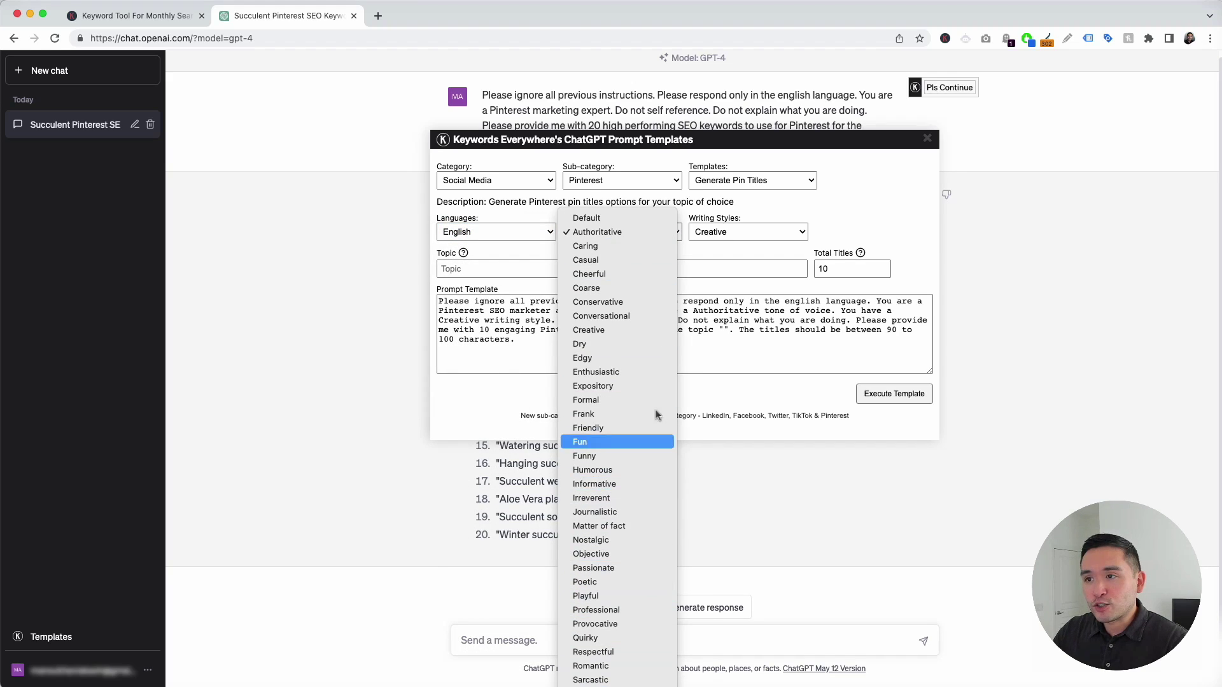
pyautogui.click(644, 274)
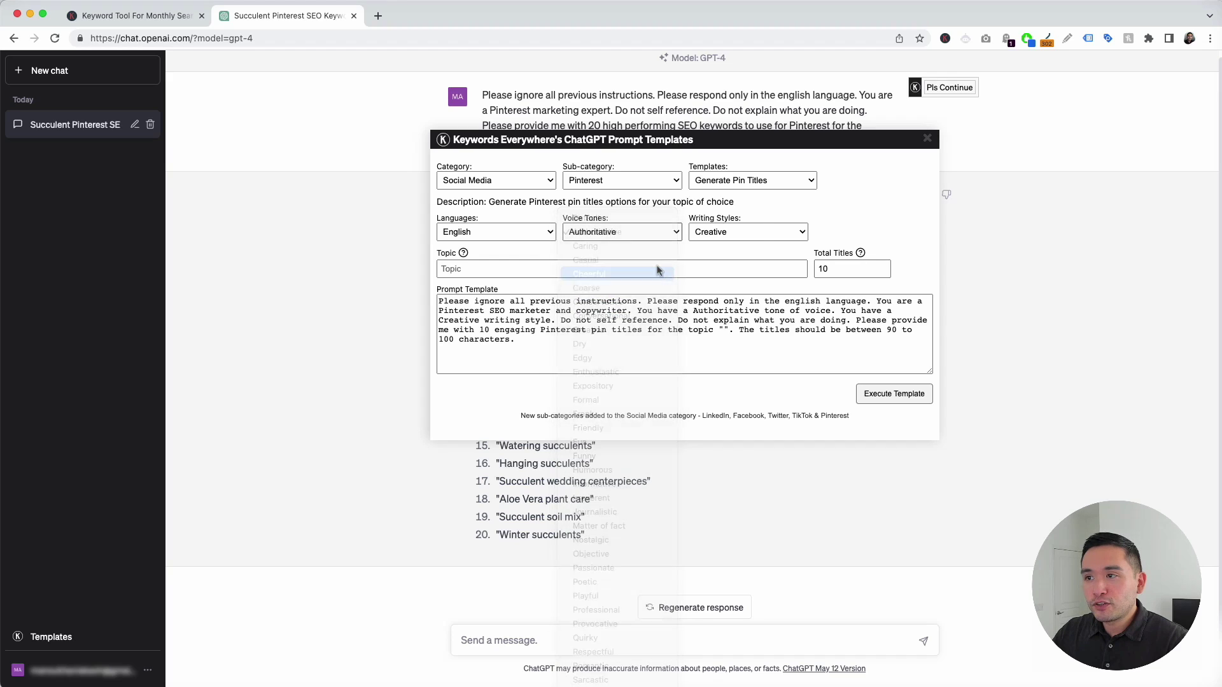
pyautogui.click(761, 232)
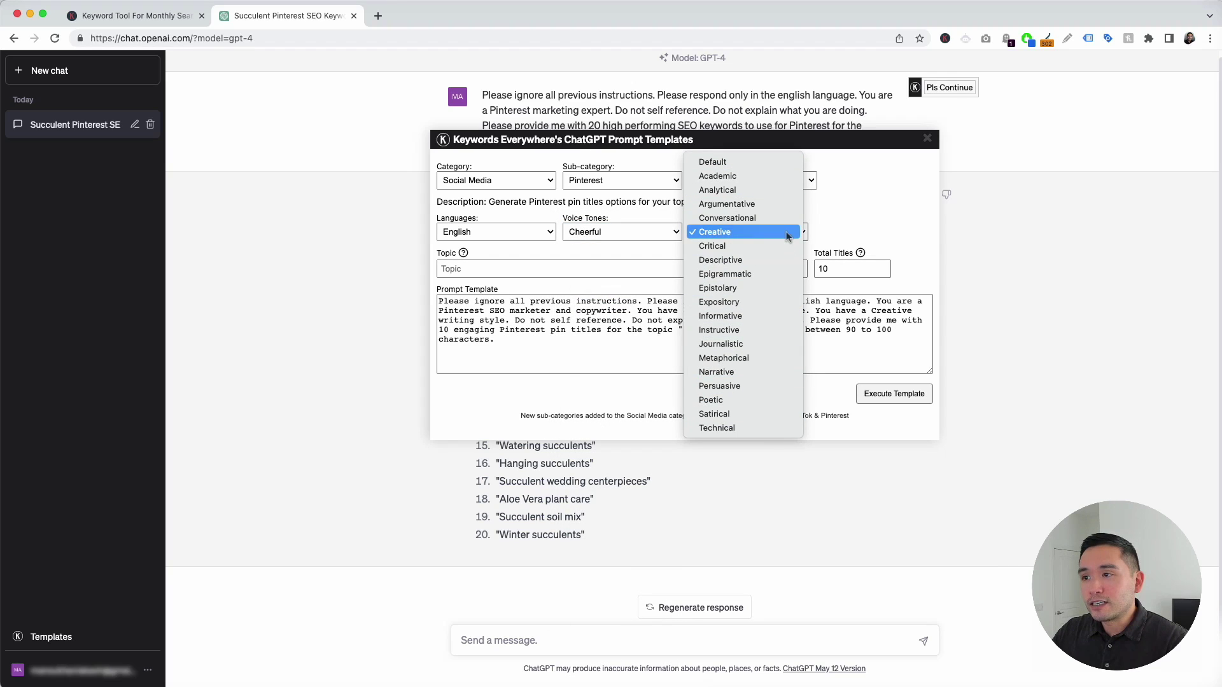
pyautogui.click(725, 233)
# Enter the topic 'how to care for succulents' and review the generated prompt
pyautogui.click(467, 267)
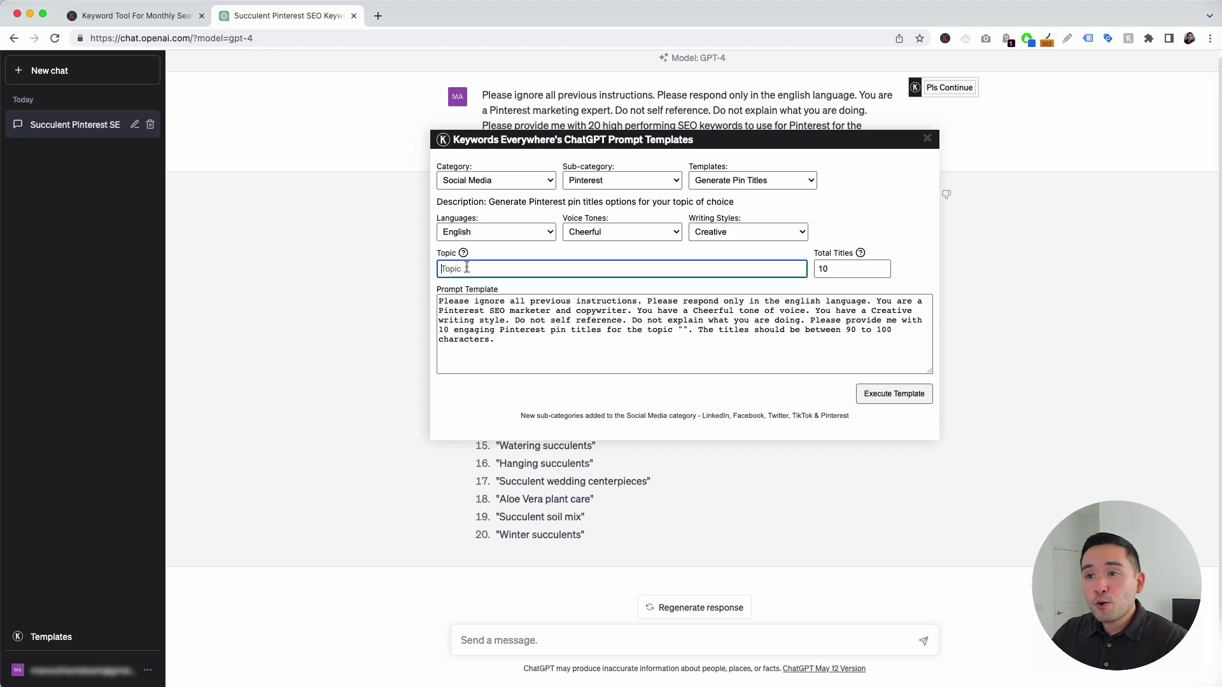
pyautogui.moveTo(565, 143); pyautogui.dragTo(757, 159)
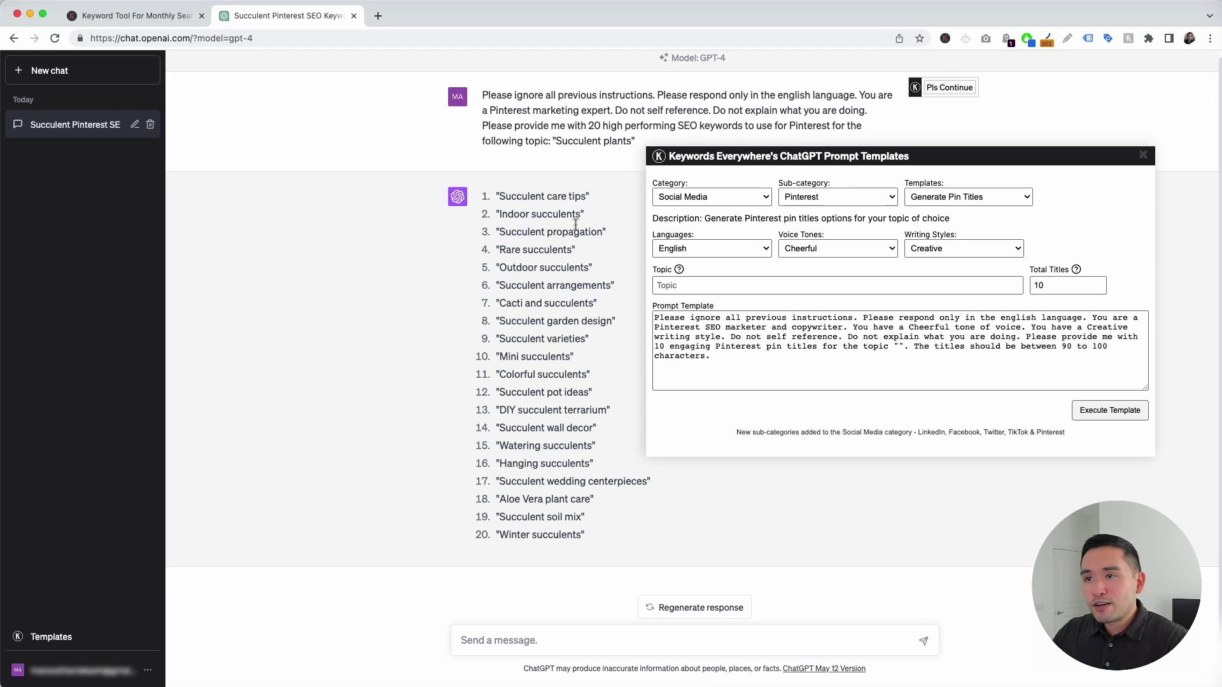
pyautogui.click(706, 287)
pyautogui.write('how ')
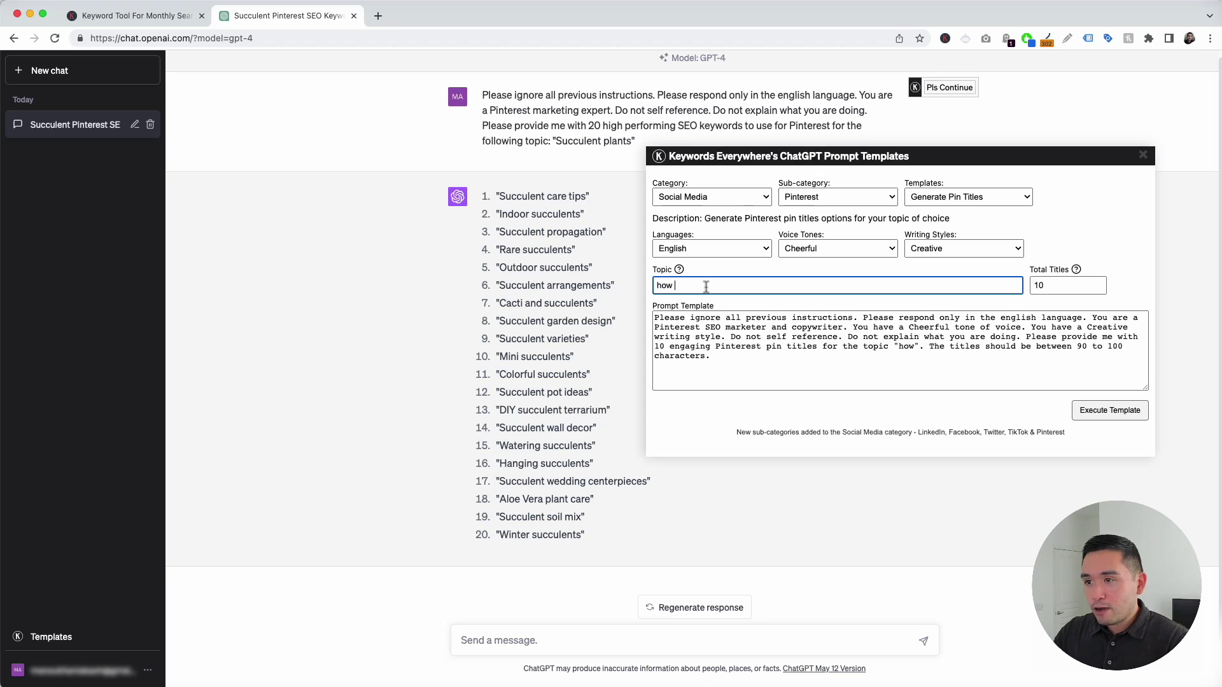
pyautogui.write('to care for succ')
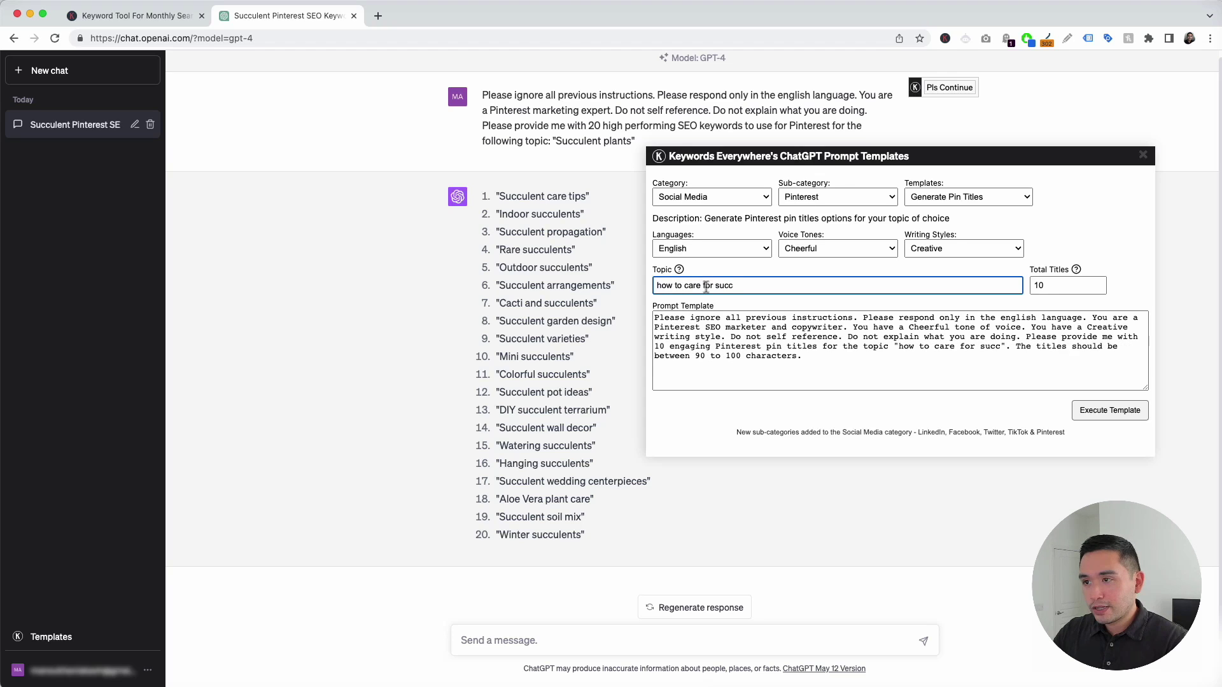
pyautogui.write('ulents')
pyautogui.moveTo(978, 185); pyautogui.dragTo(792, 147)
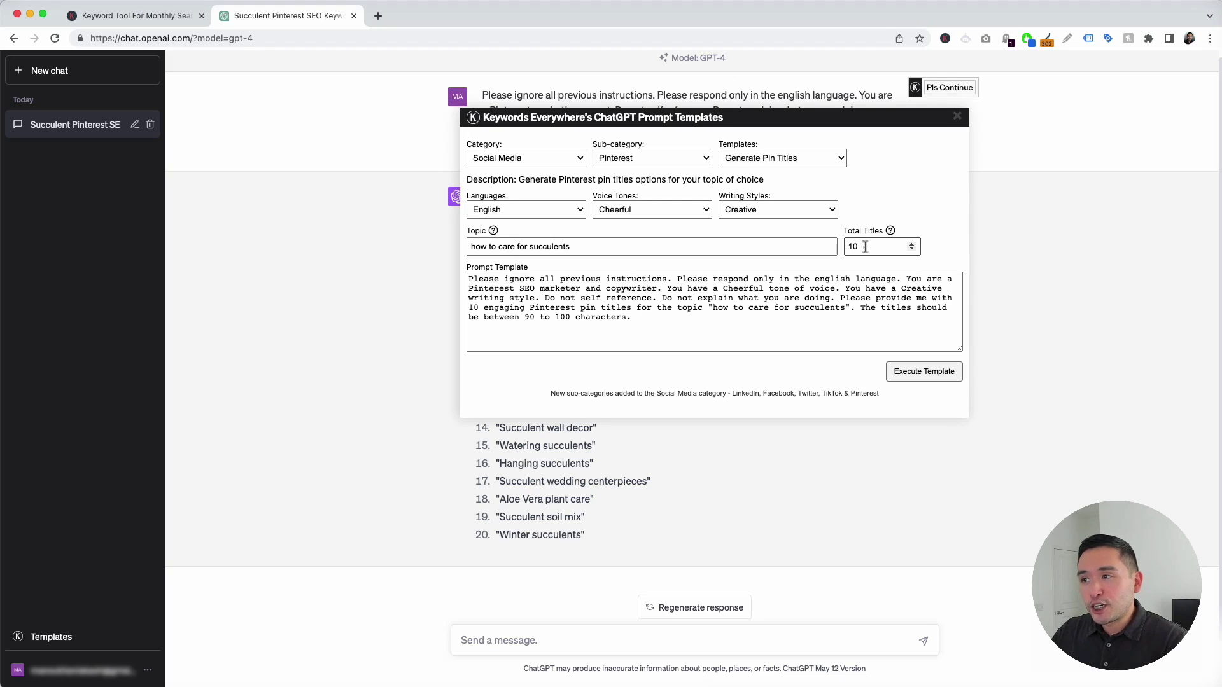
pyautogui.moveTo(479, 280); pyautogui.dragTo(624, 312)
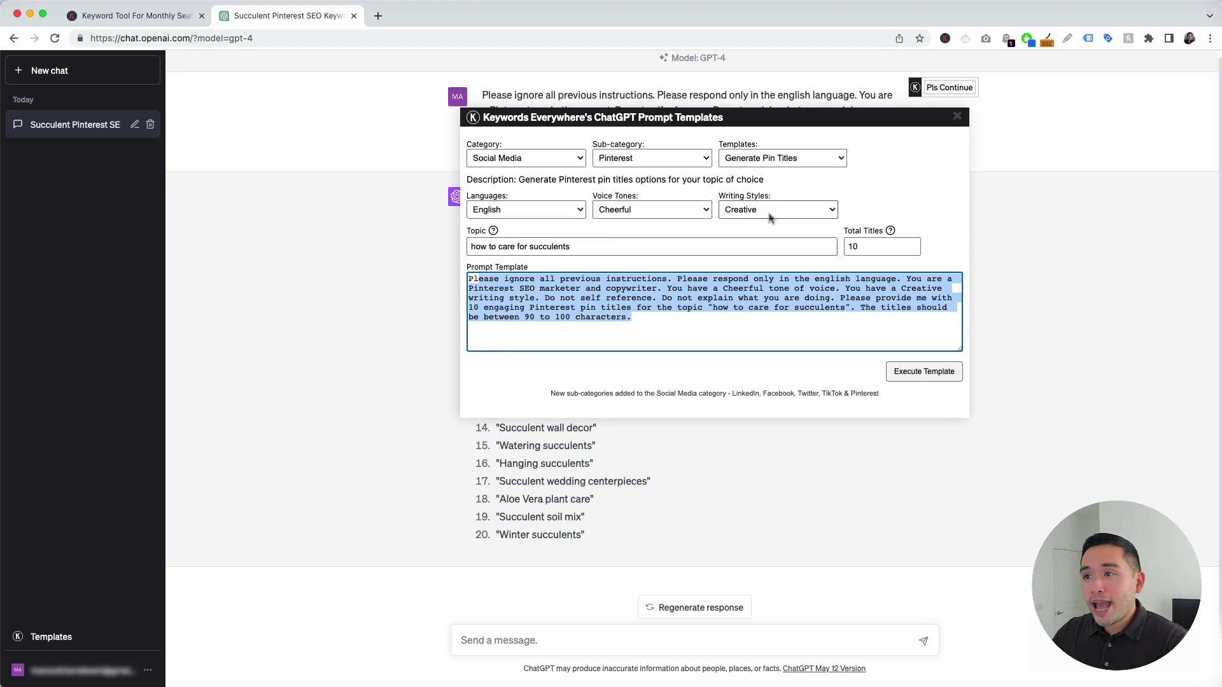
pyautogui.click(540, 295)
pyautogui.moveTo(472, 281); pyautogui.dragTo(634, 318)
pyautogui.click(634, 317)
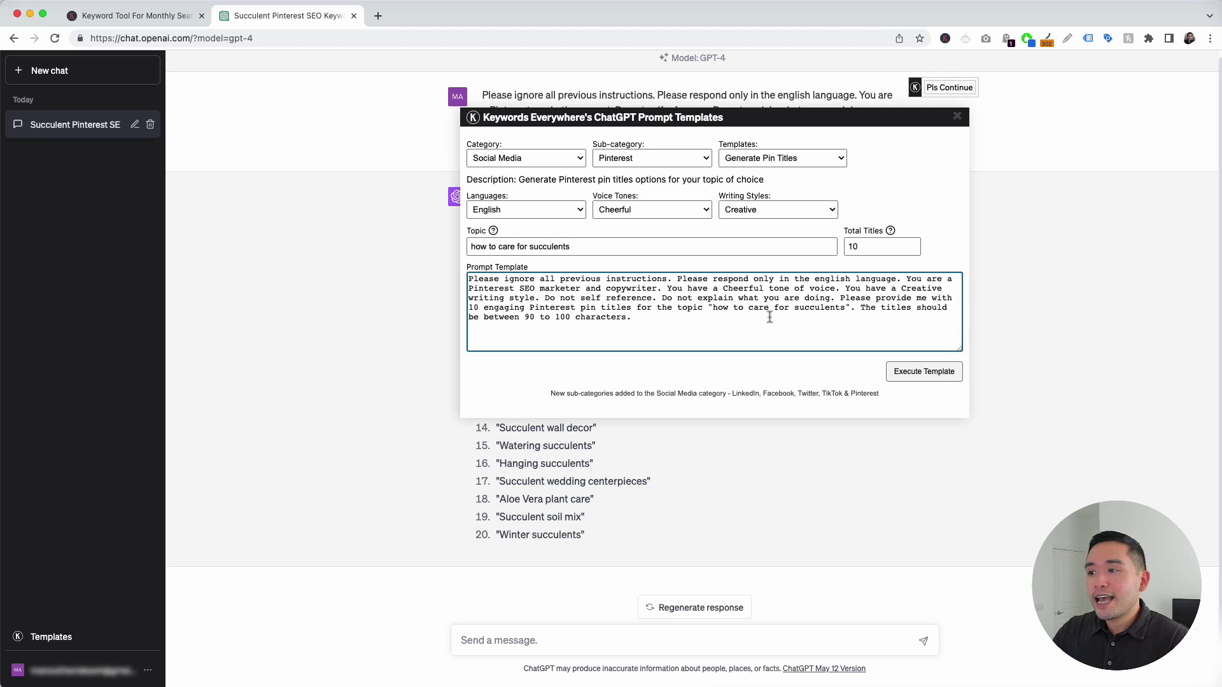
# Run the pin-title prompt, review the ten cheerful titles, and reopen the templates
pyautogui.click(921, 378)
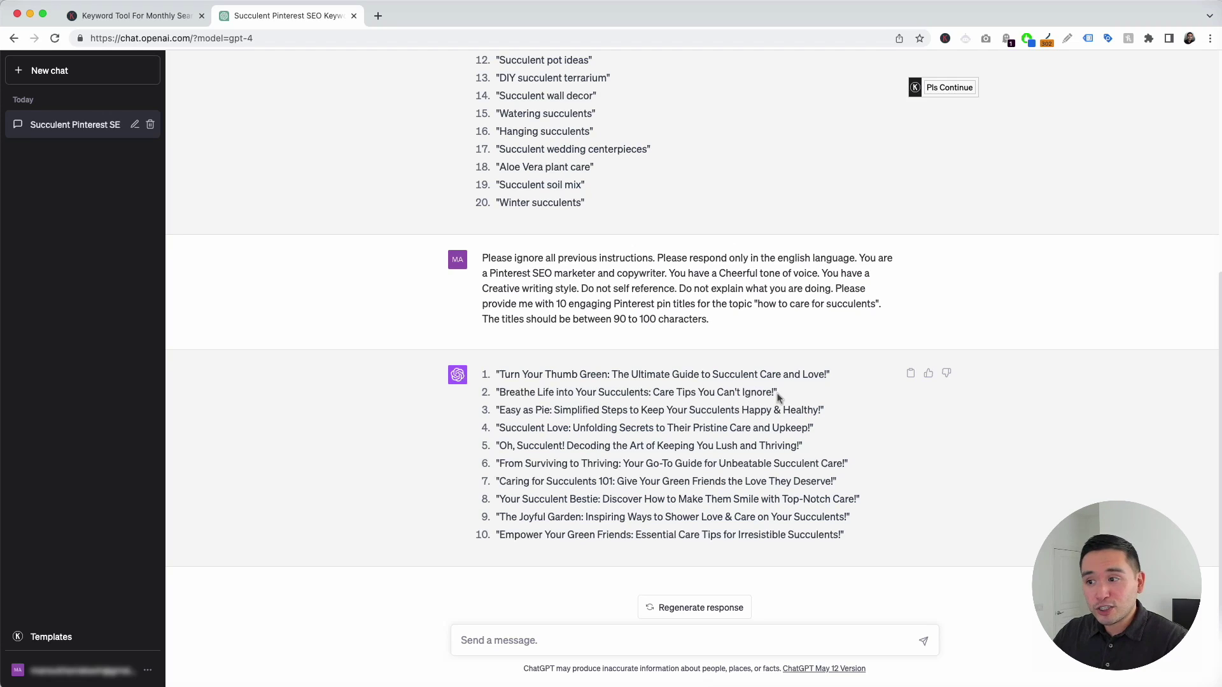
pyautogui.moveTo(499, 410); pyautogui.dragTo(803, 528)
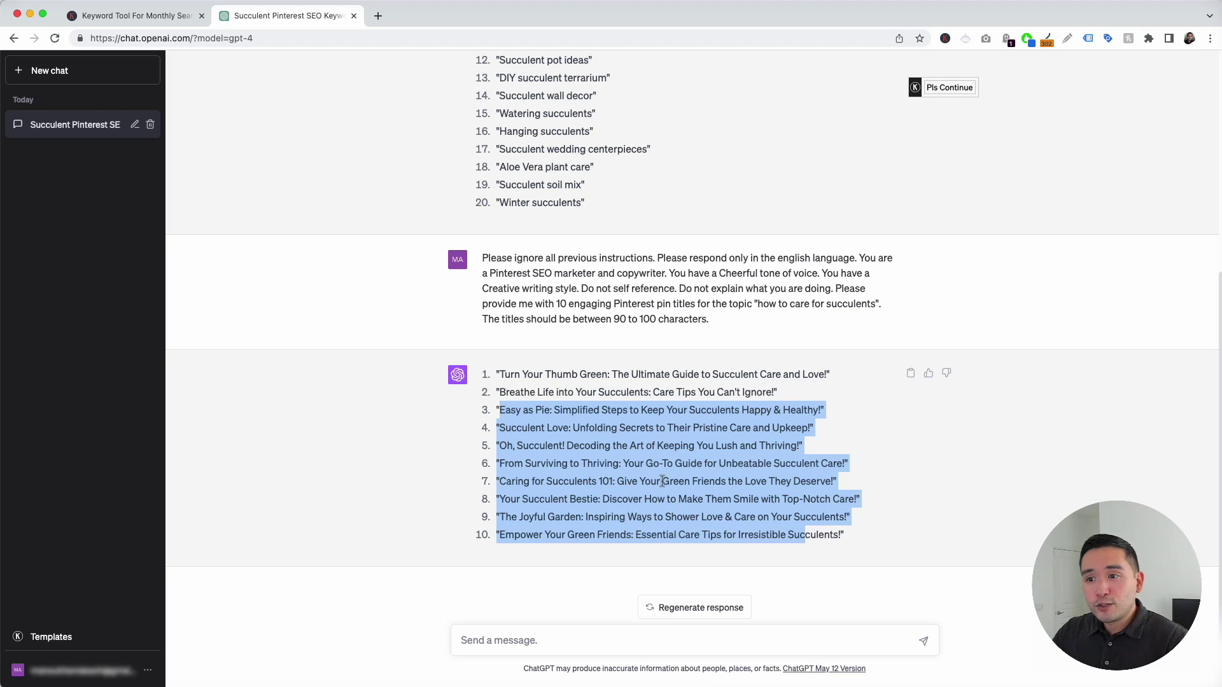
pyautogui.click(544, 433)
pyautogui.moveTo(499, 426); pyautogui.dragTo(764, 424)
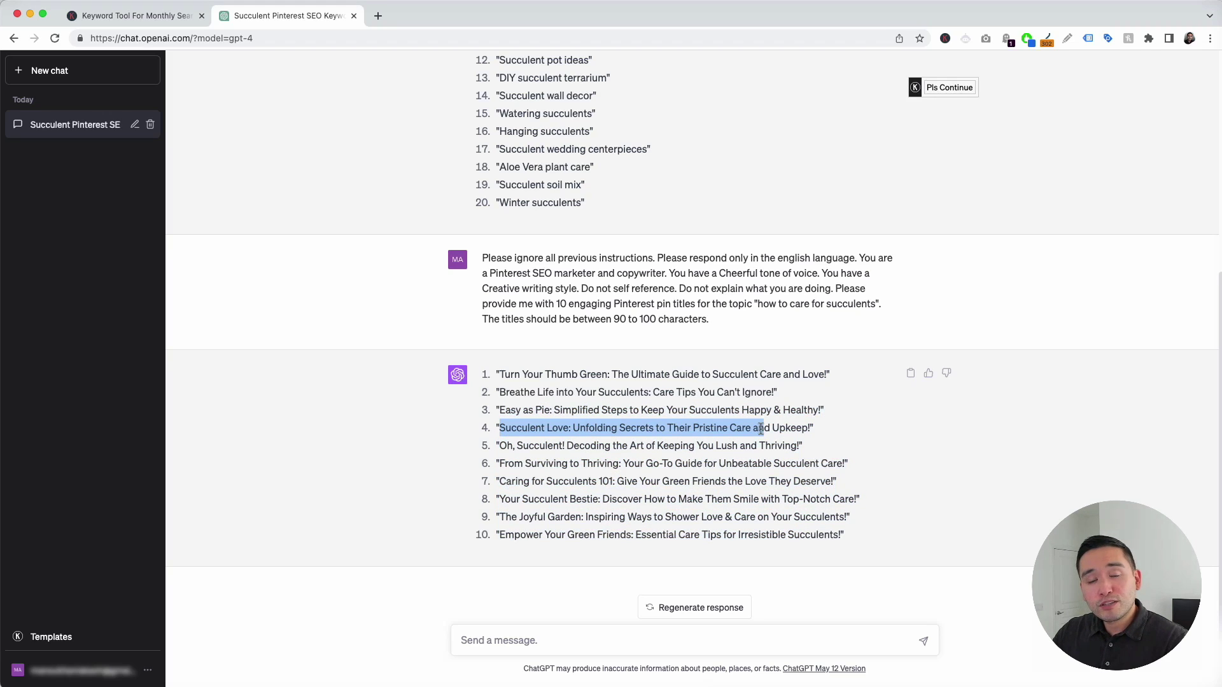
pyautogui.click(762, 430)
pyautogui.scroll(2, 768, 264)
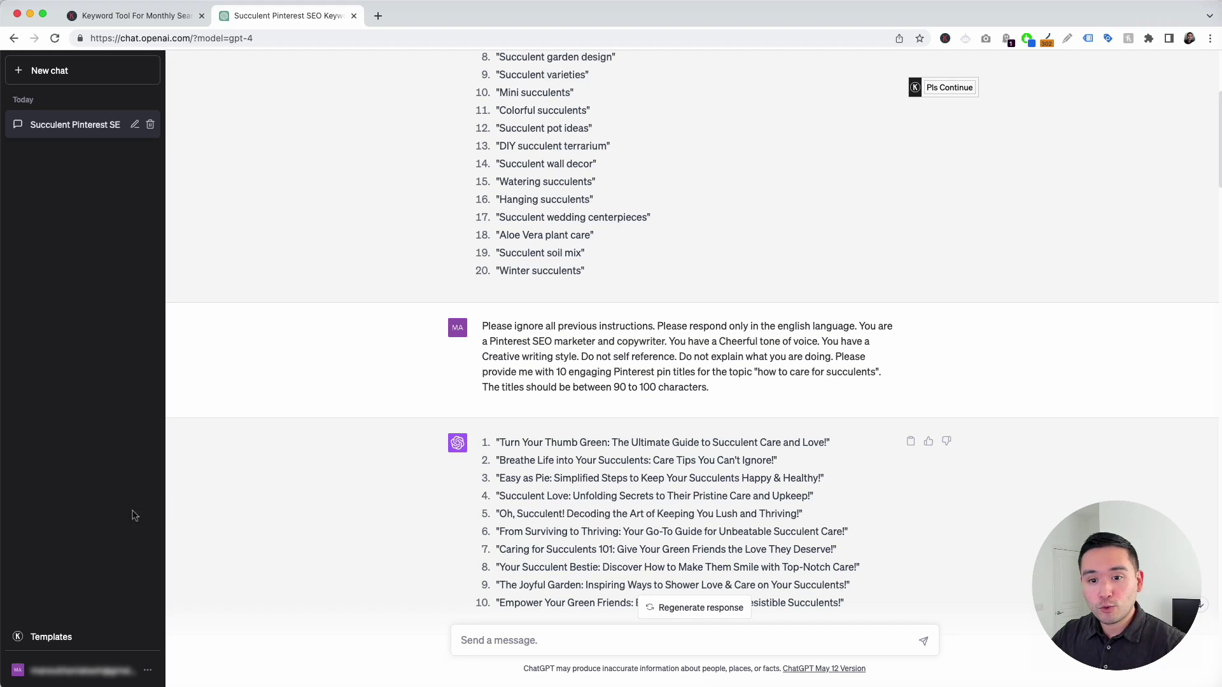
pyautogui.click(55, 638)
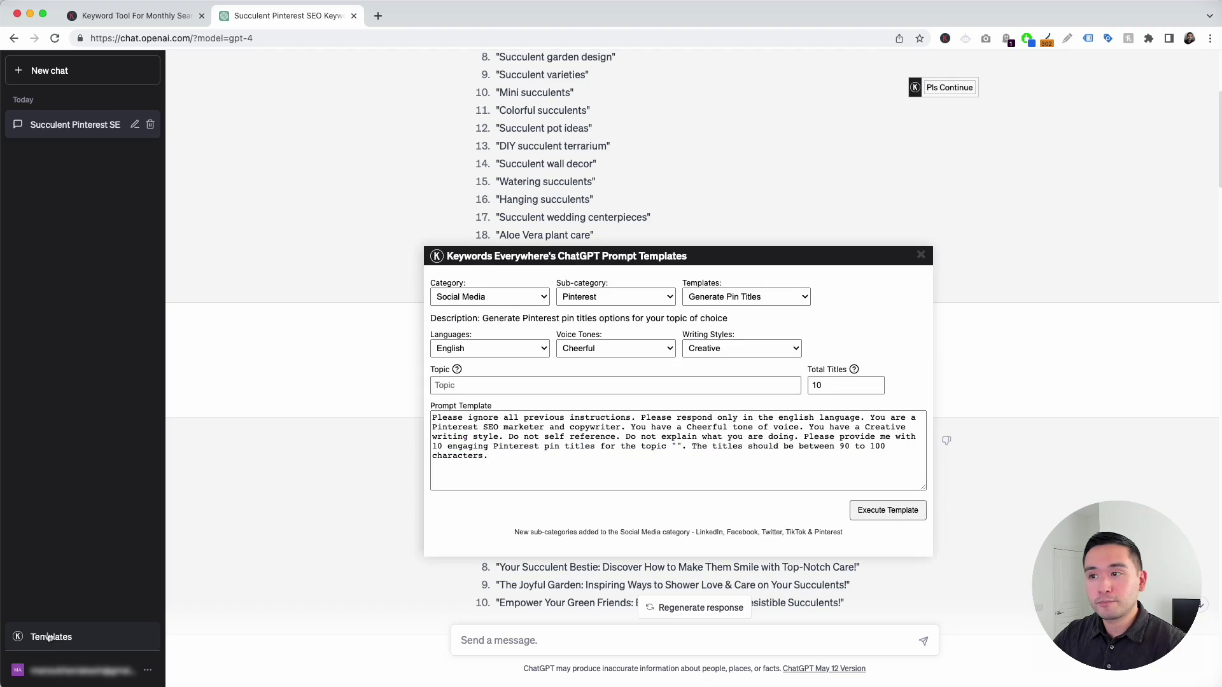
# Switch to the pin descriptions template, keeping English, Cheerful, Creative, topic 'how to care for succulents'
pyautogui.click(730, 302)
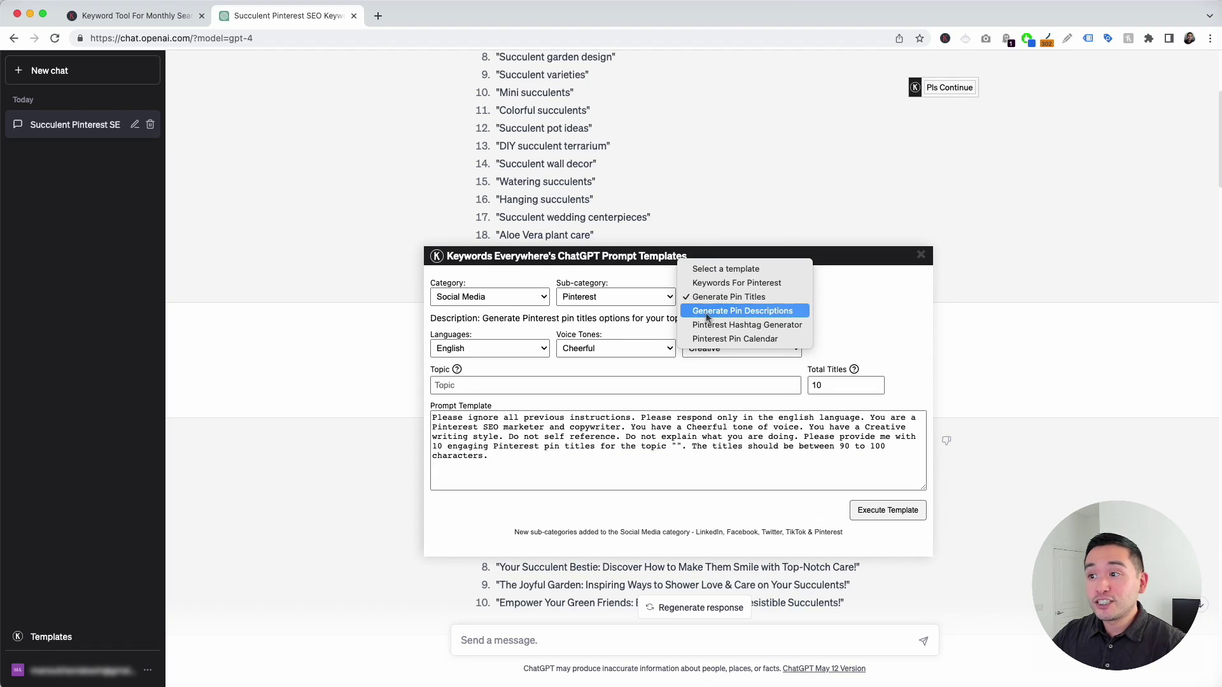
pyautogui.click(706, 312)
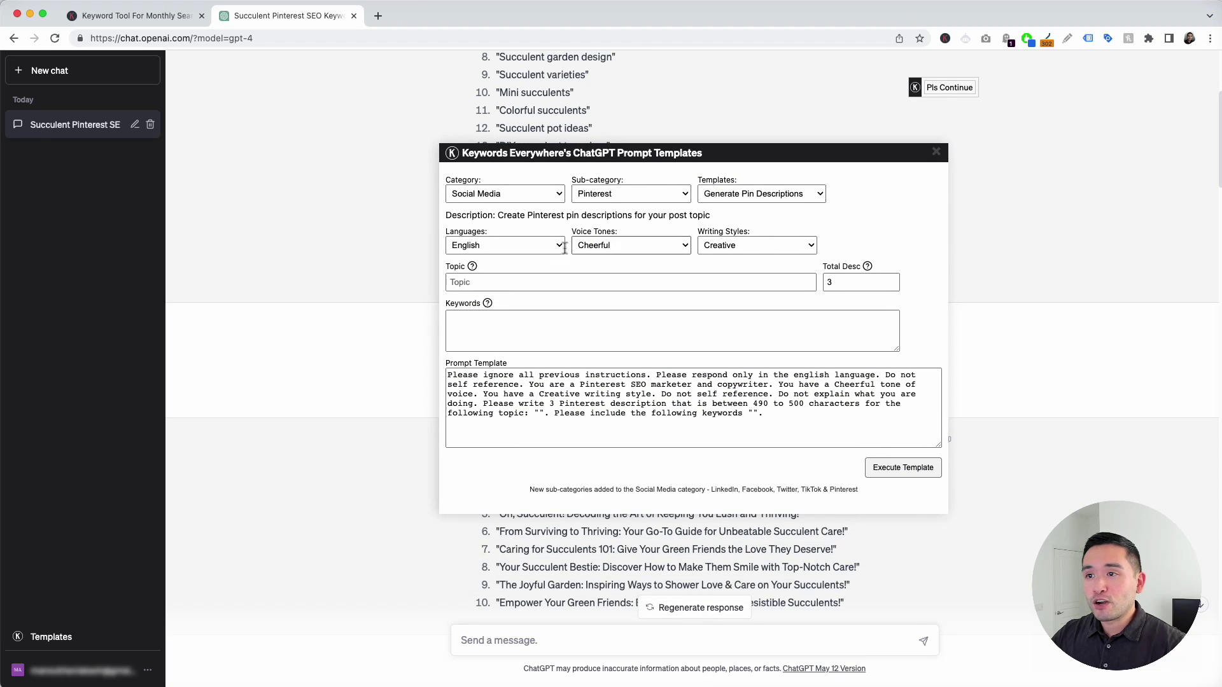
pyautogui.click(564, 247)
pyautogui.click(628, 250)
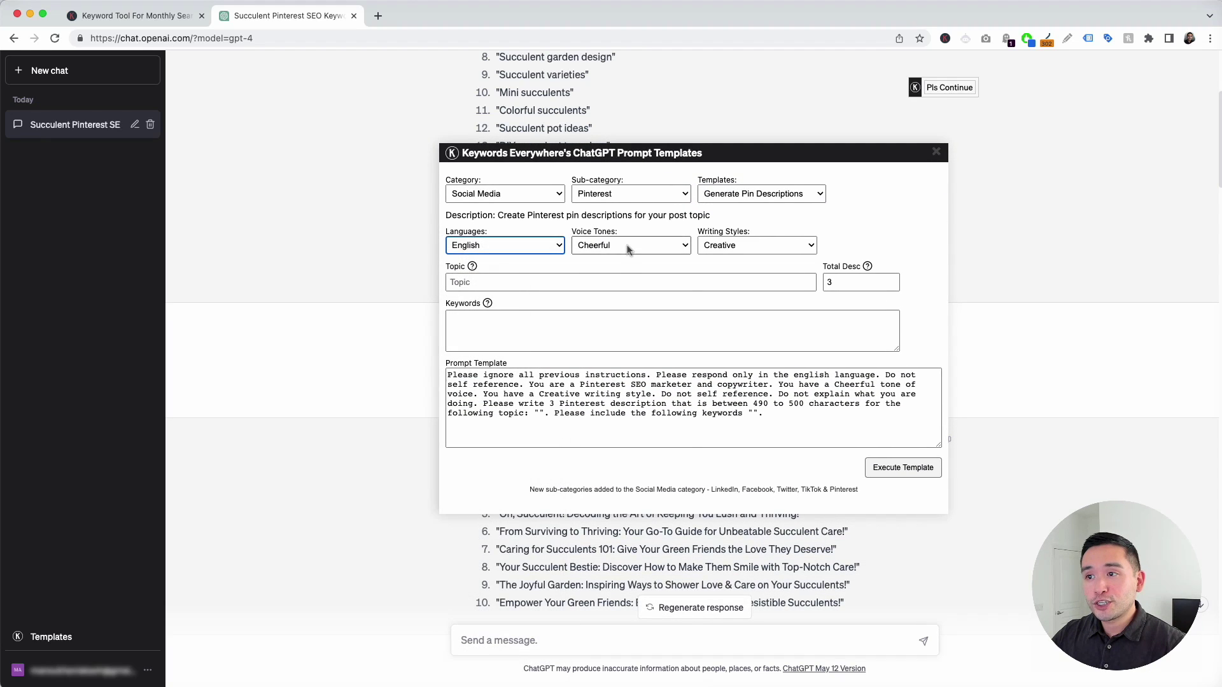
pyautogui.click(628, 250)
pyautogui.click(711, 223)
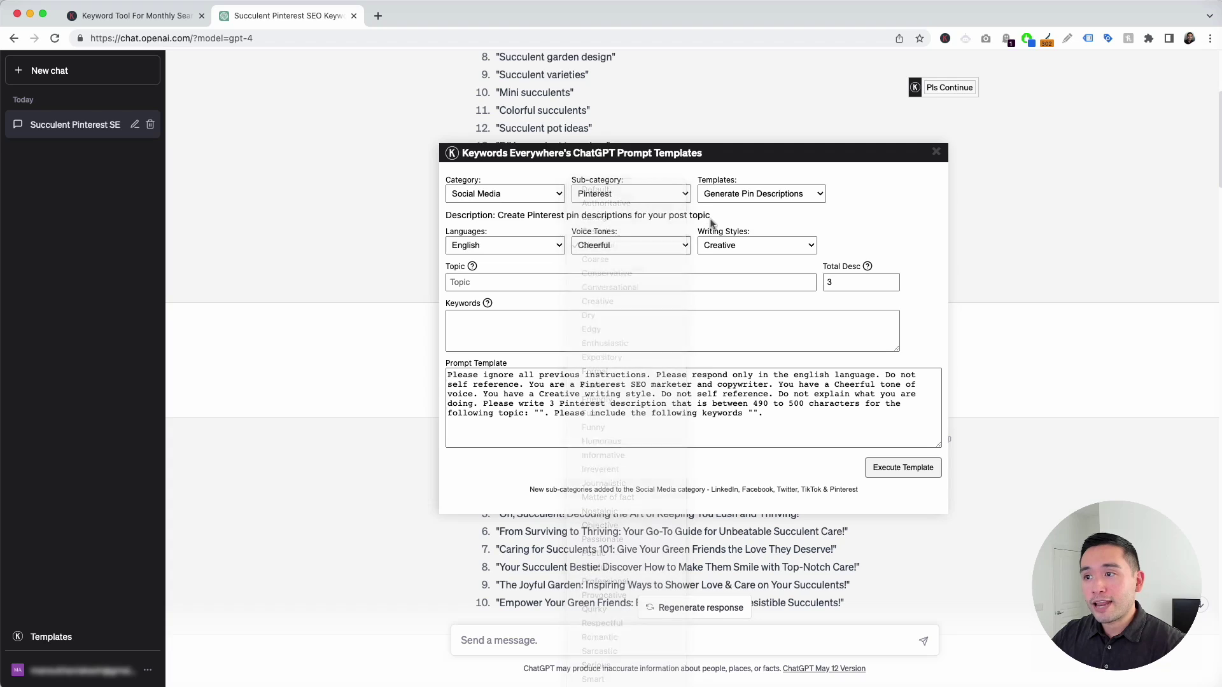
pyautogui.click(719, 246)
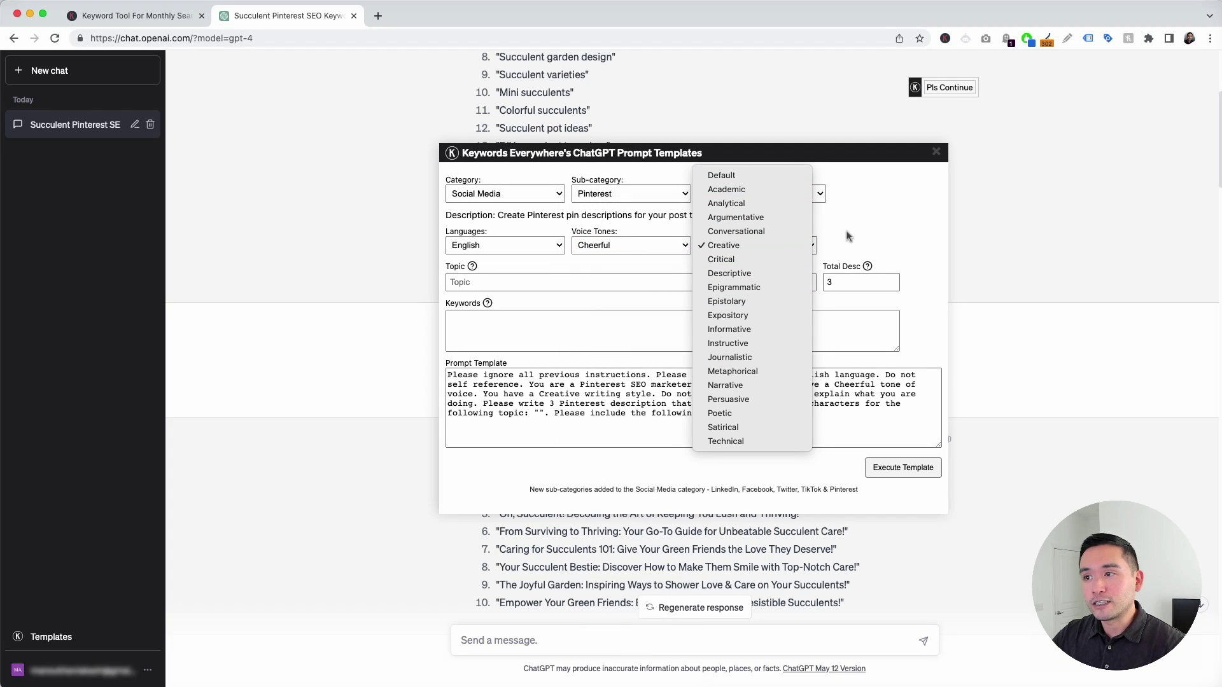
pyautogui.click(493, 269)
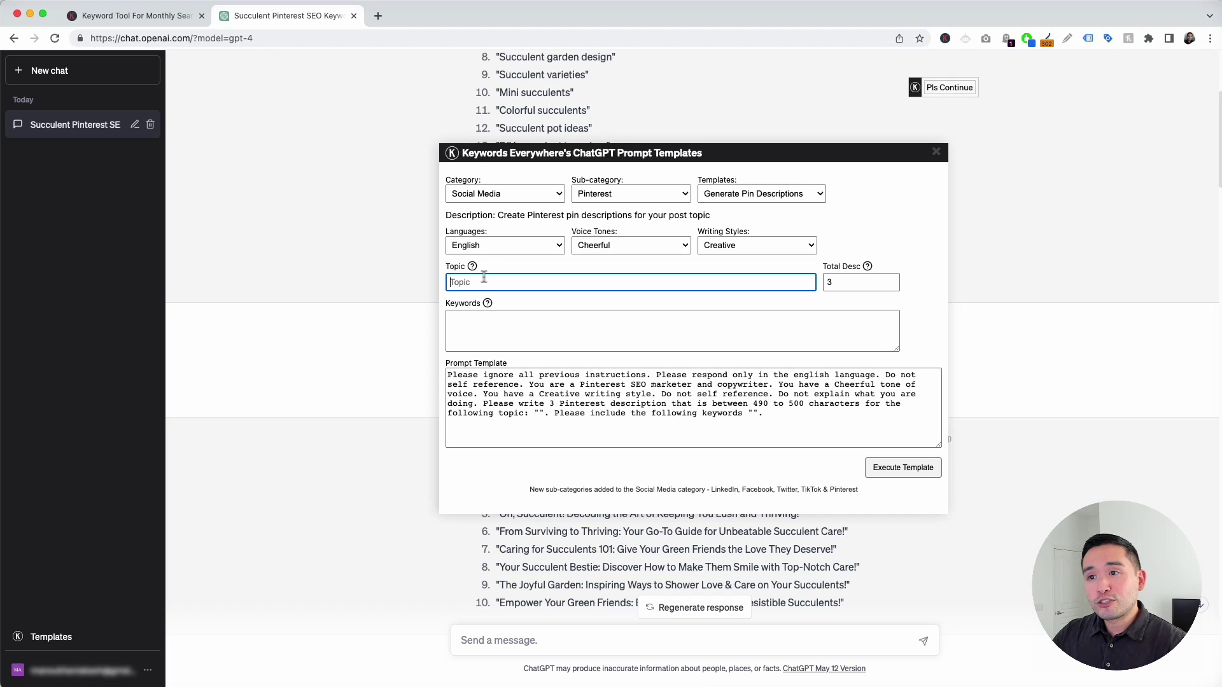
pyautogui.write('how to care for succulents')
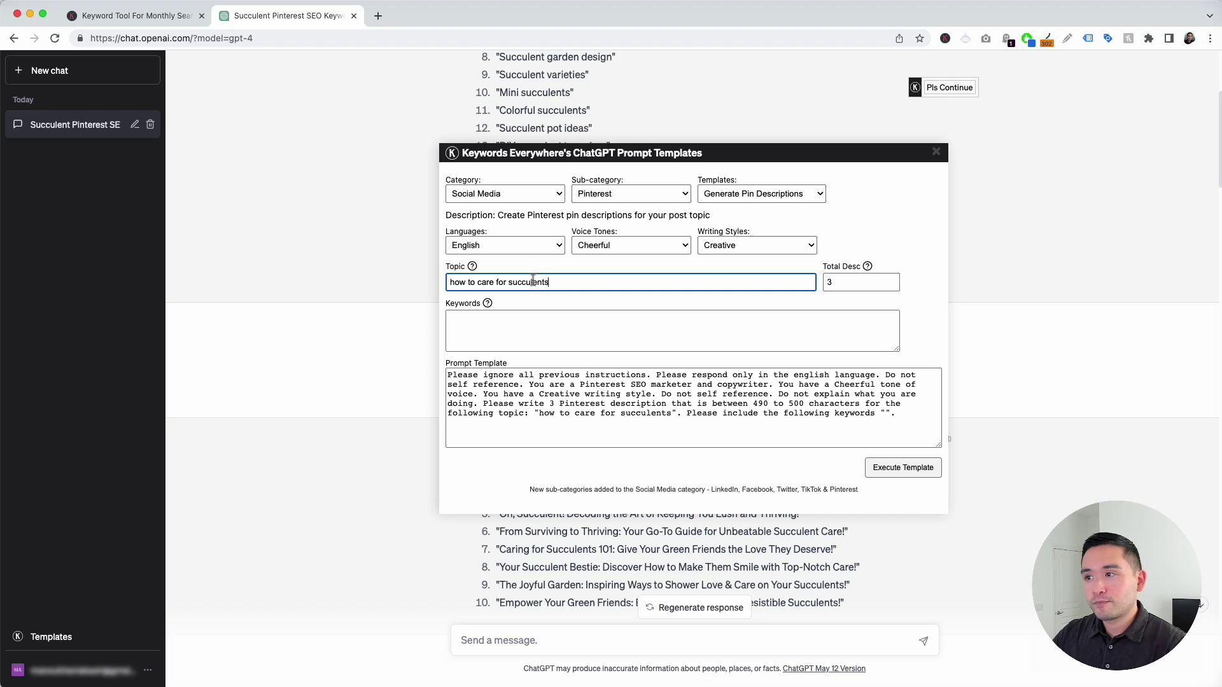
pyautogui.click(839, 283)
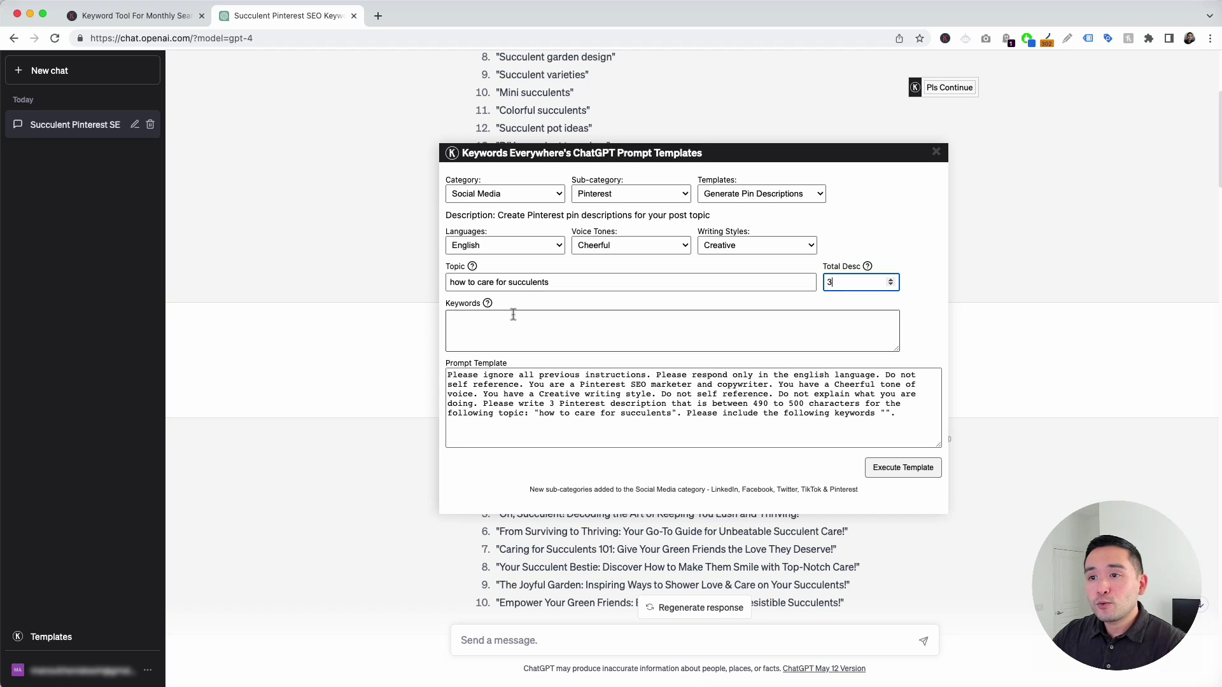
# Add keywords 'rare succulents, mini succulents' and send the description prompt
pyautogui.moveTo(488, 305)
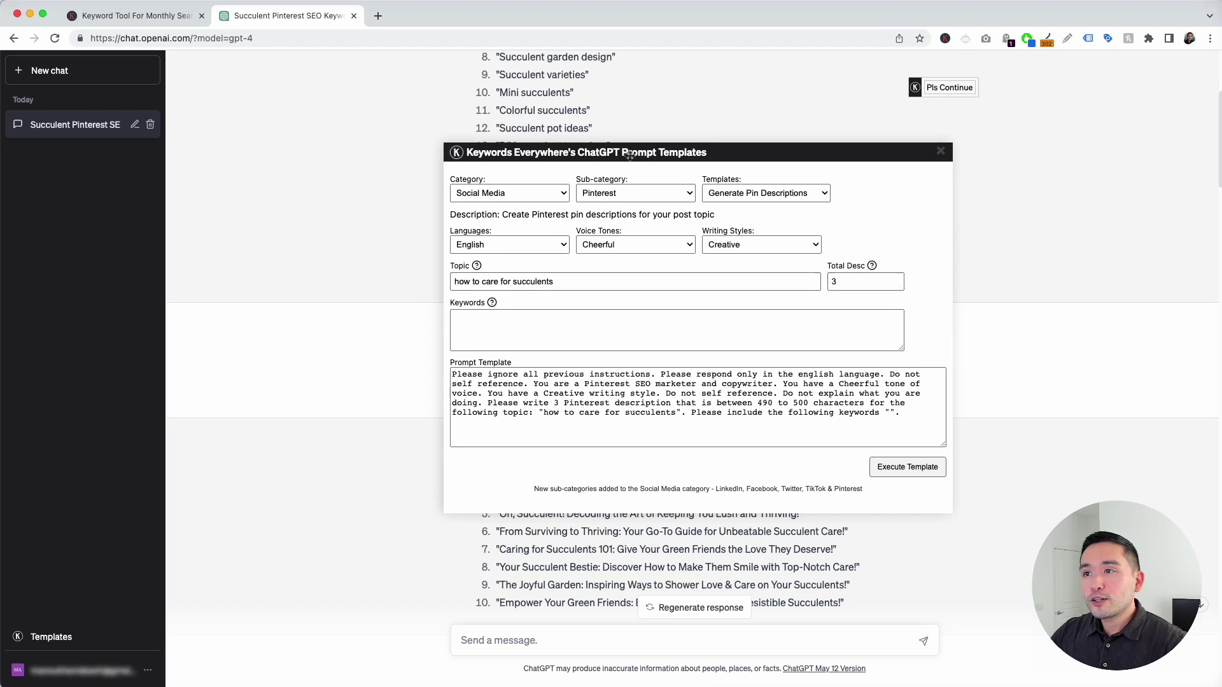
pyautogui.moveTo(600, 153); pyautogui.dragTo(776, 158)
pyautogui.scroll(5, 513, 264)
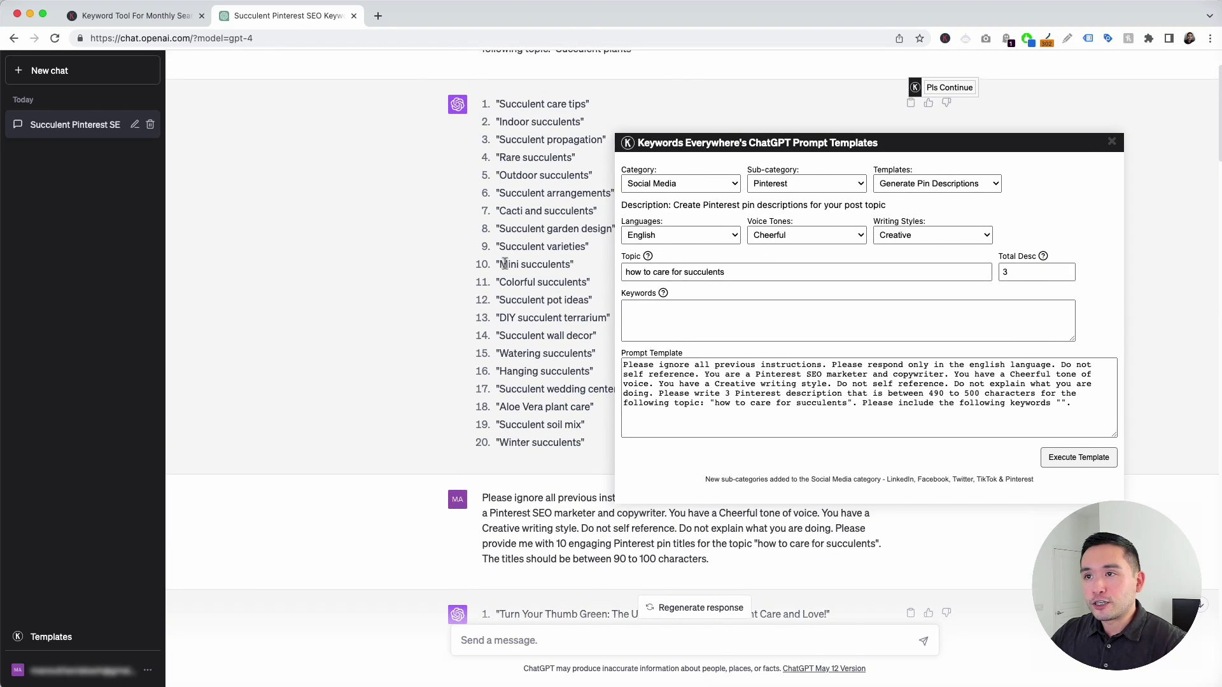
pyautogui.click(657, 311)
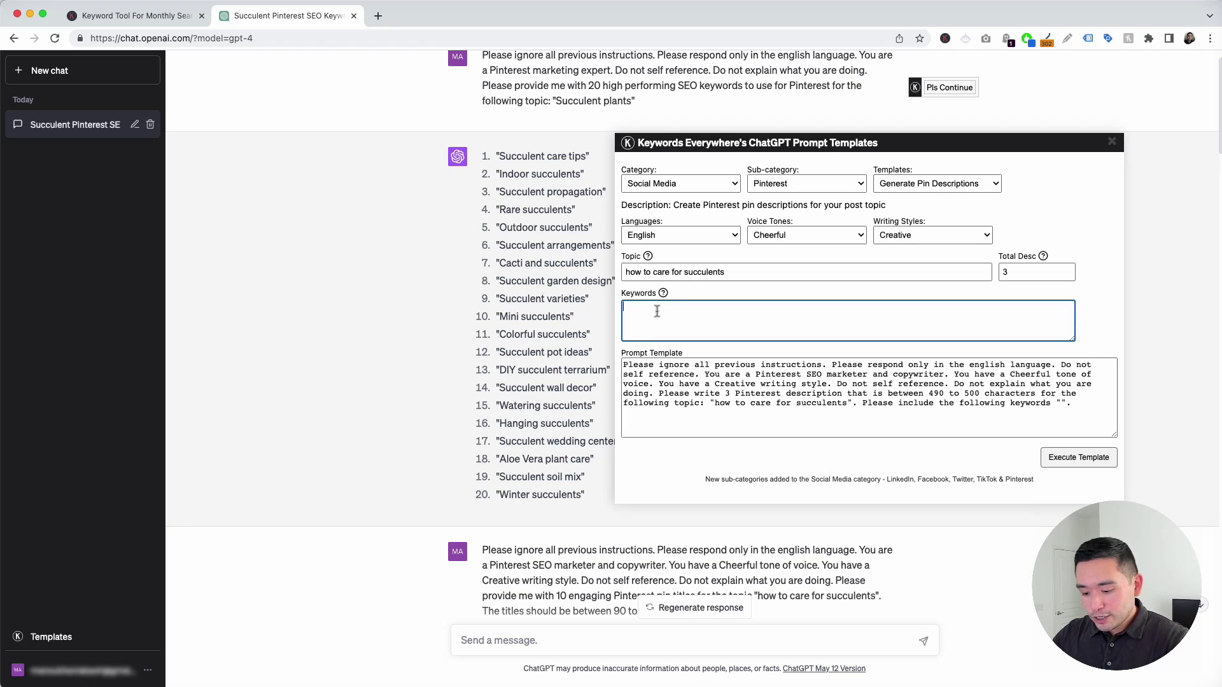
pyautogui.write('rare succulents,')
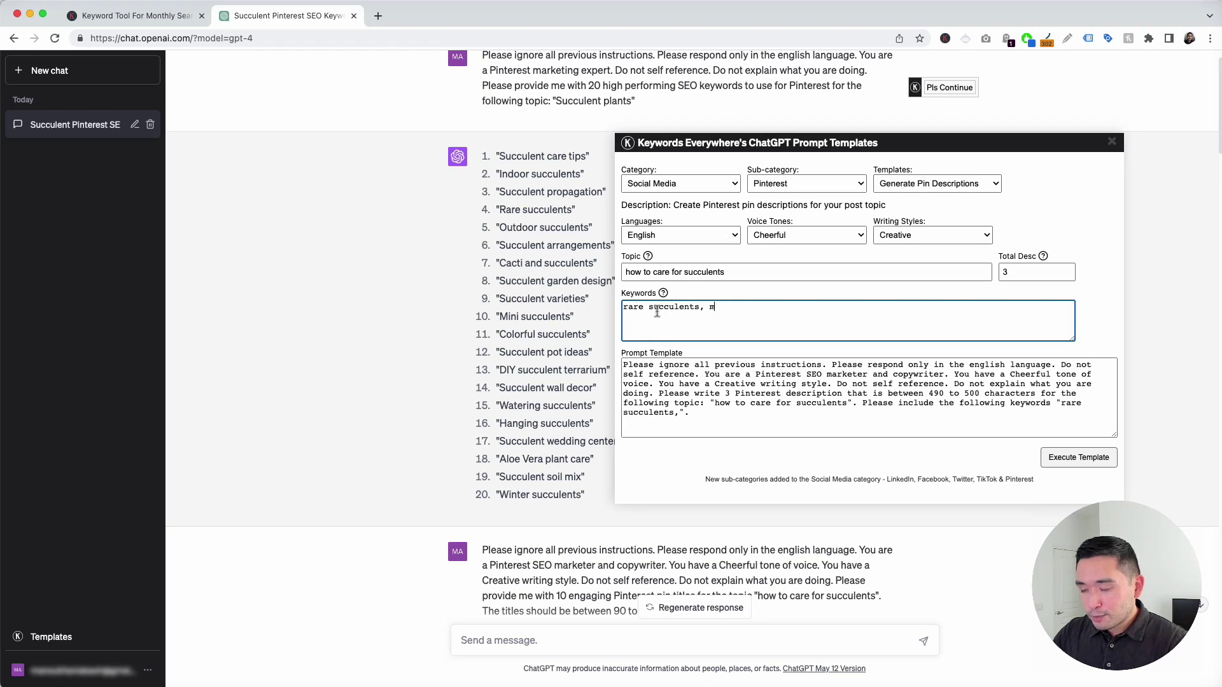
pyautogui.write(' mini succulents')
pyautogui.moveTo(828, 143); pyautogui.dragTo(725, 130)
pyautogui.write('s')
pyautogui.click(523, 355)
pyautogui.moveTo(523, 355); pyautogui.dragTo(670, 401)
pyautogui.click(958, 451)
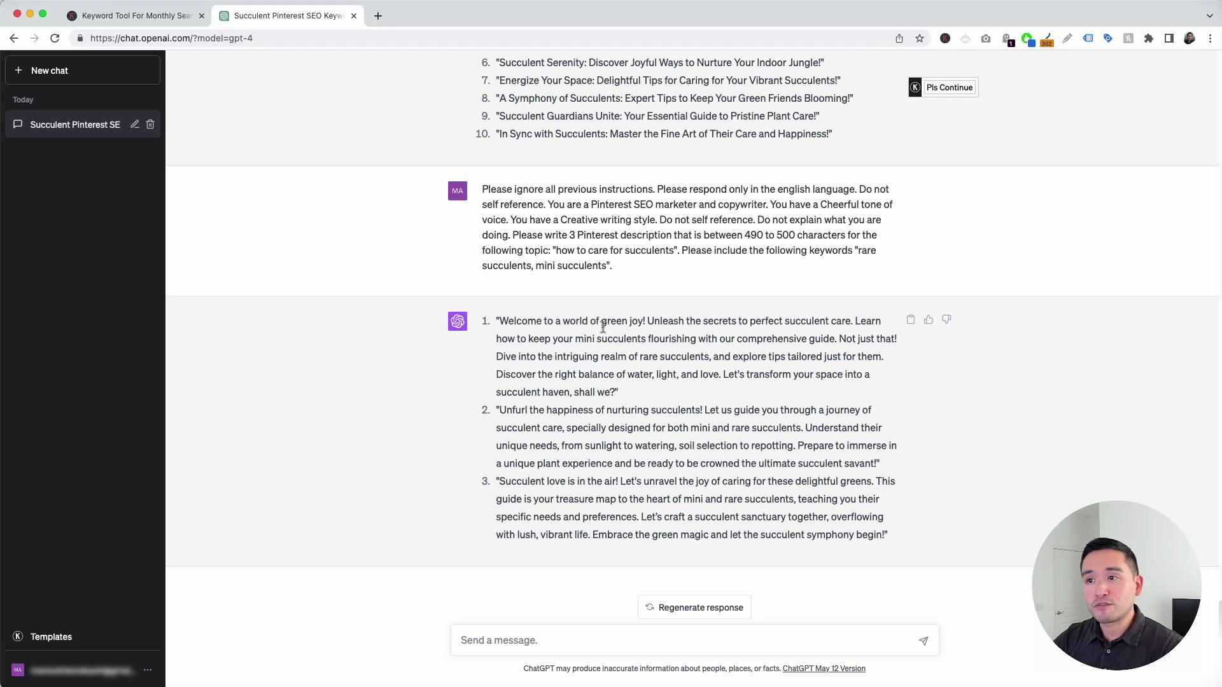
pyautogui.moveTo(555, 251); pyautogui.dragTo(670, 253)
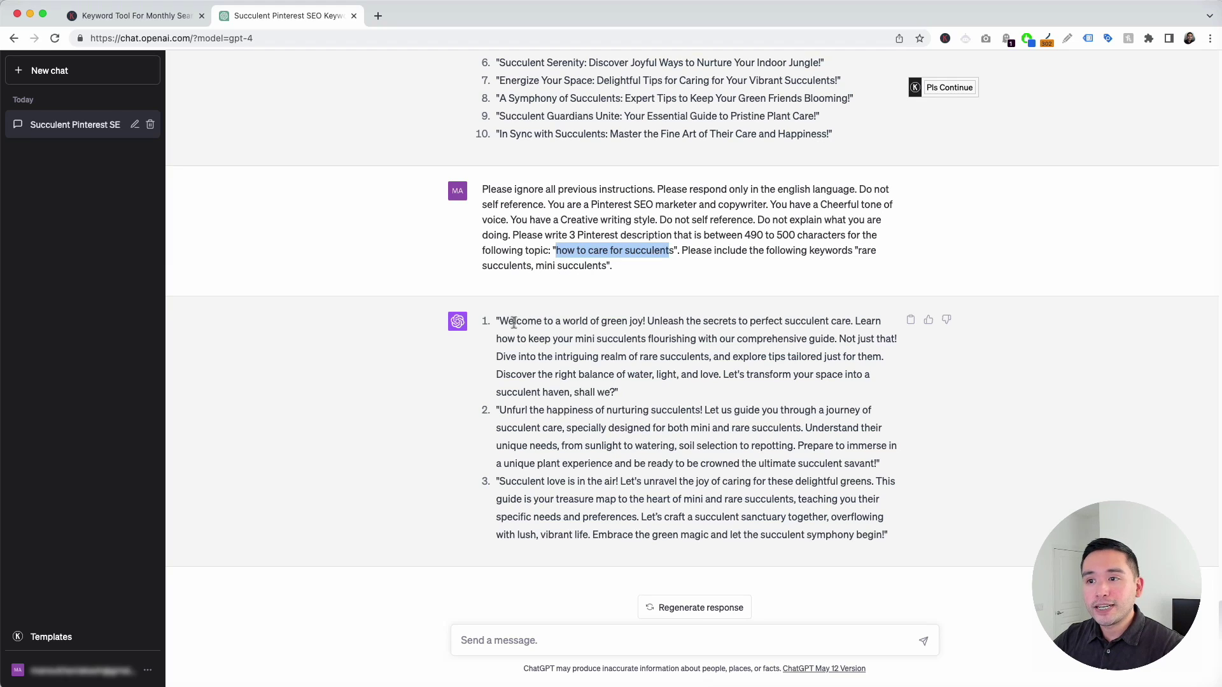
pyautogui.moveTo(500, 323); pyautogui.dragTo(622, 393)
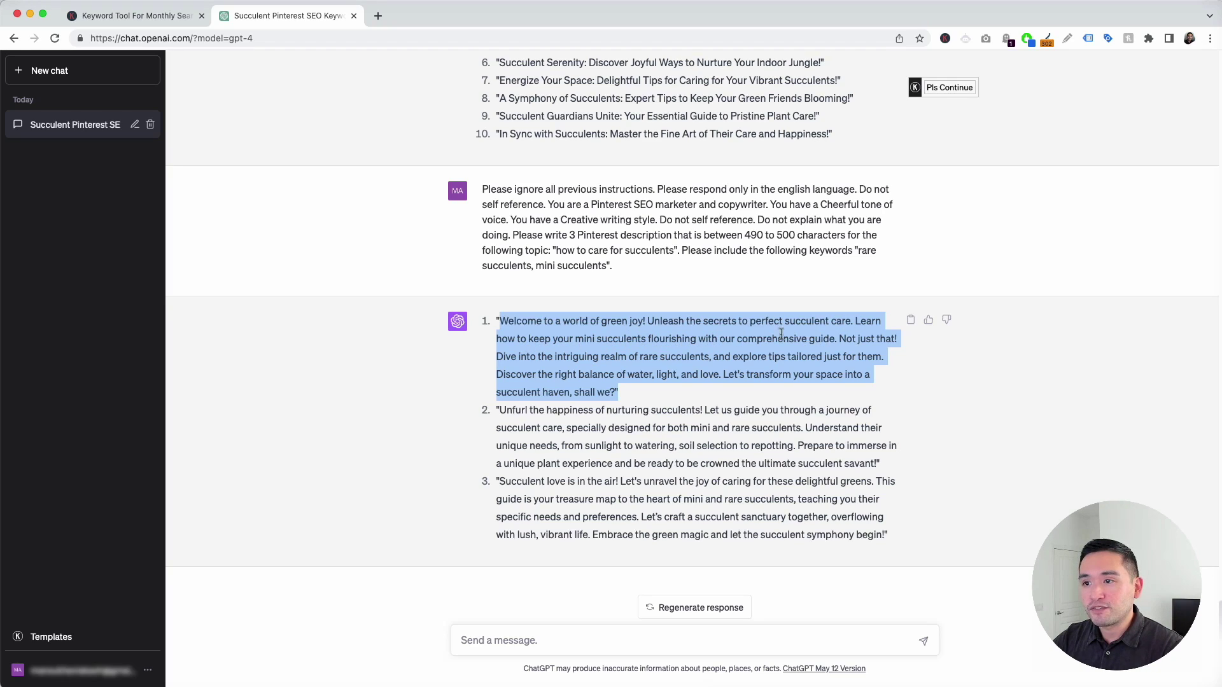
pyautogui.moveTo(576, 339); pyautogui.dragTo(645, 341)
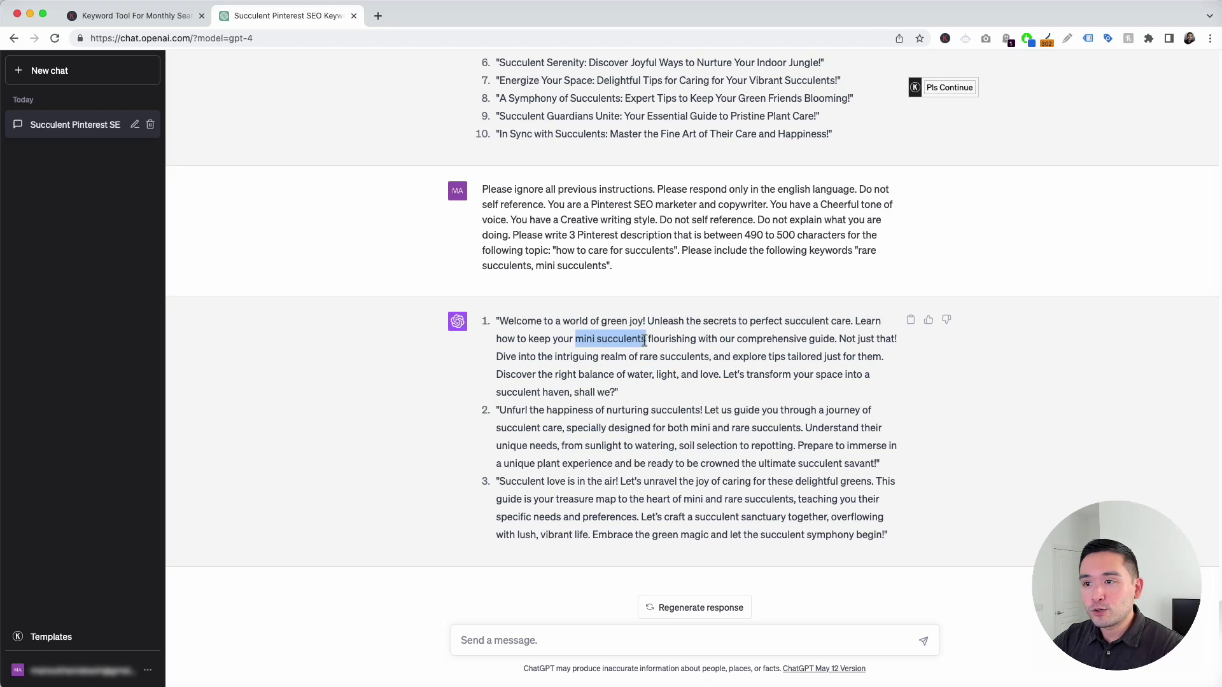
pyautogui.moveTo(497, 358); pyautogui.dragTo(700, 358)
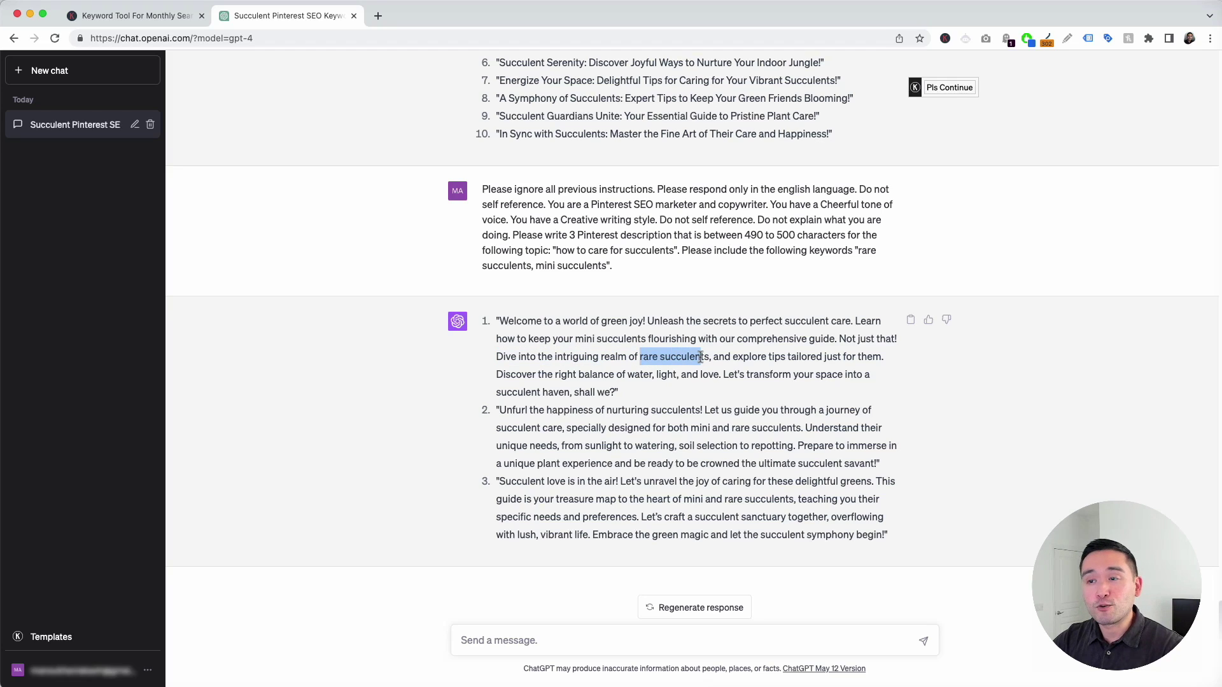
pyautogui.moveTo(501, 410); pyautogui.dragTo(674, 462)
pyautogui.moveTo(500, 482); pyautogui.dragTo(788, 534)
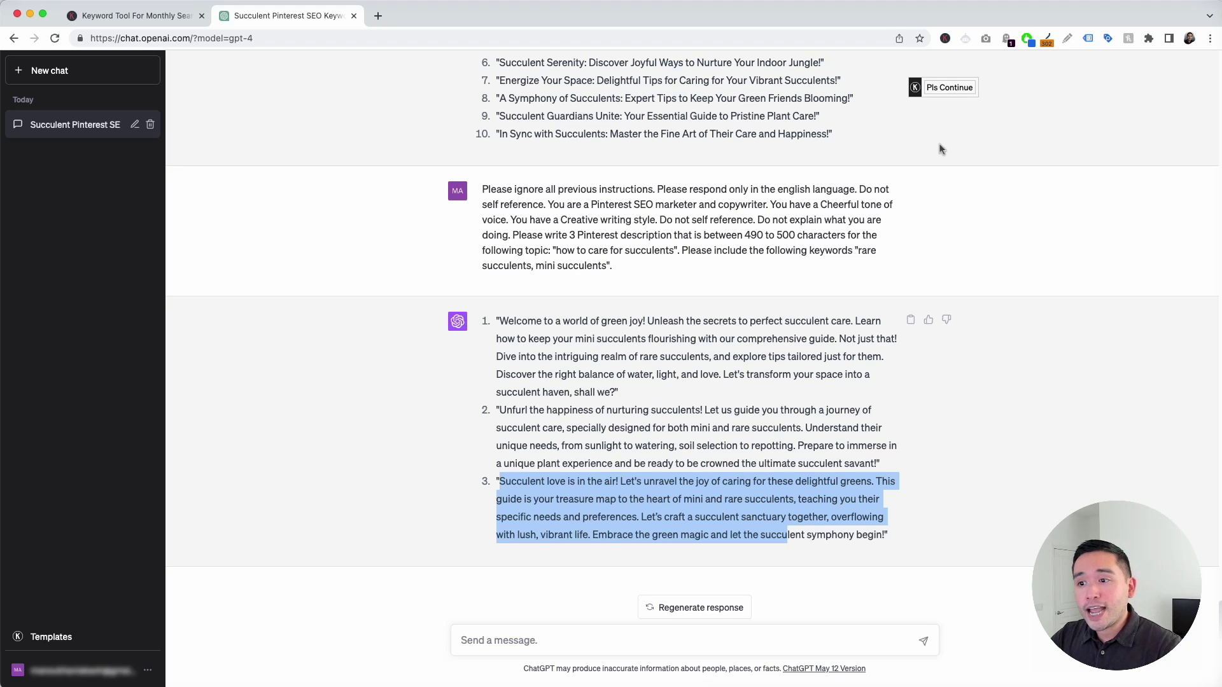
pyautogui.moveTo(946, 93)
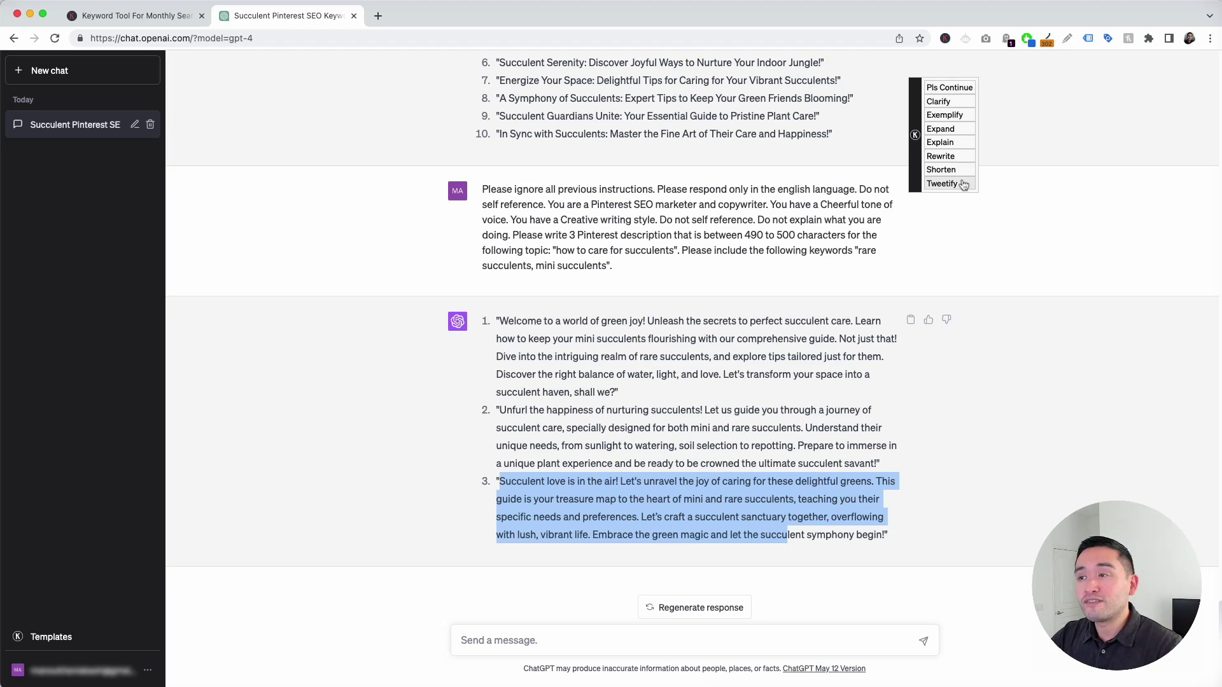
# Have ChatGPT shorten the three descriptions, compare them with the originals, and reopen templates
pyautogui.click(942, 170)
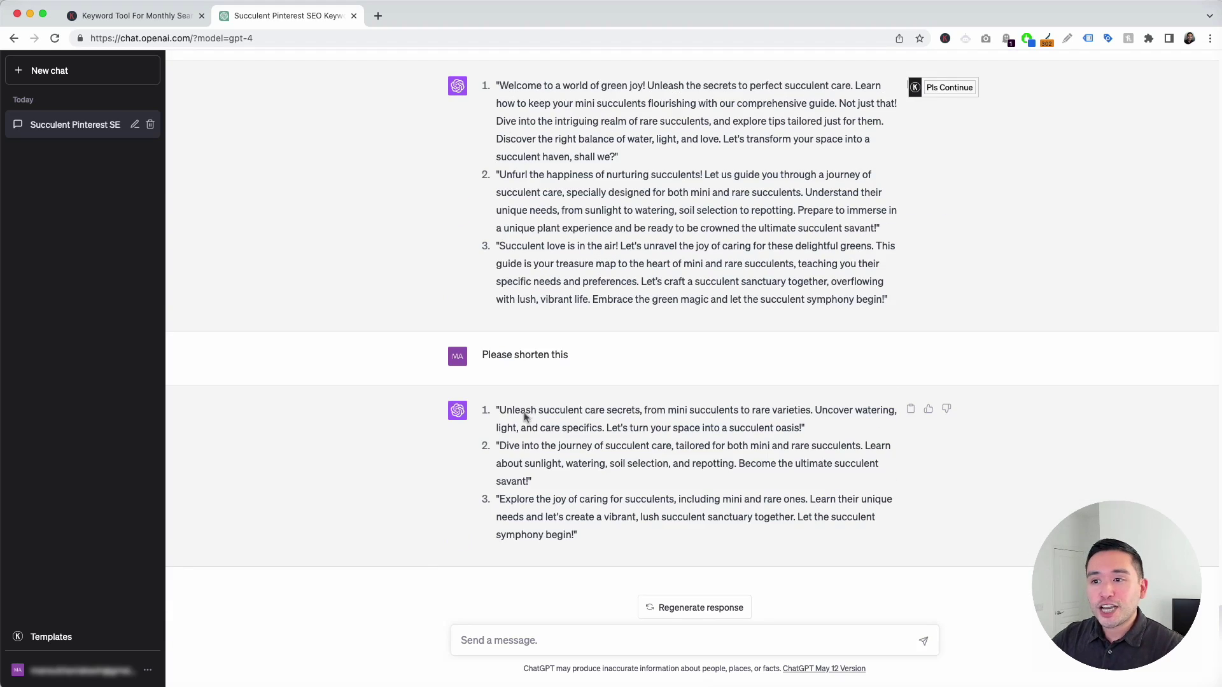
pyautogui.moveTo(499, 85); pyautogui.dragTo(584, 263)
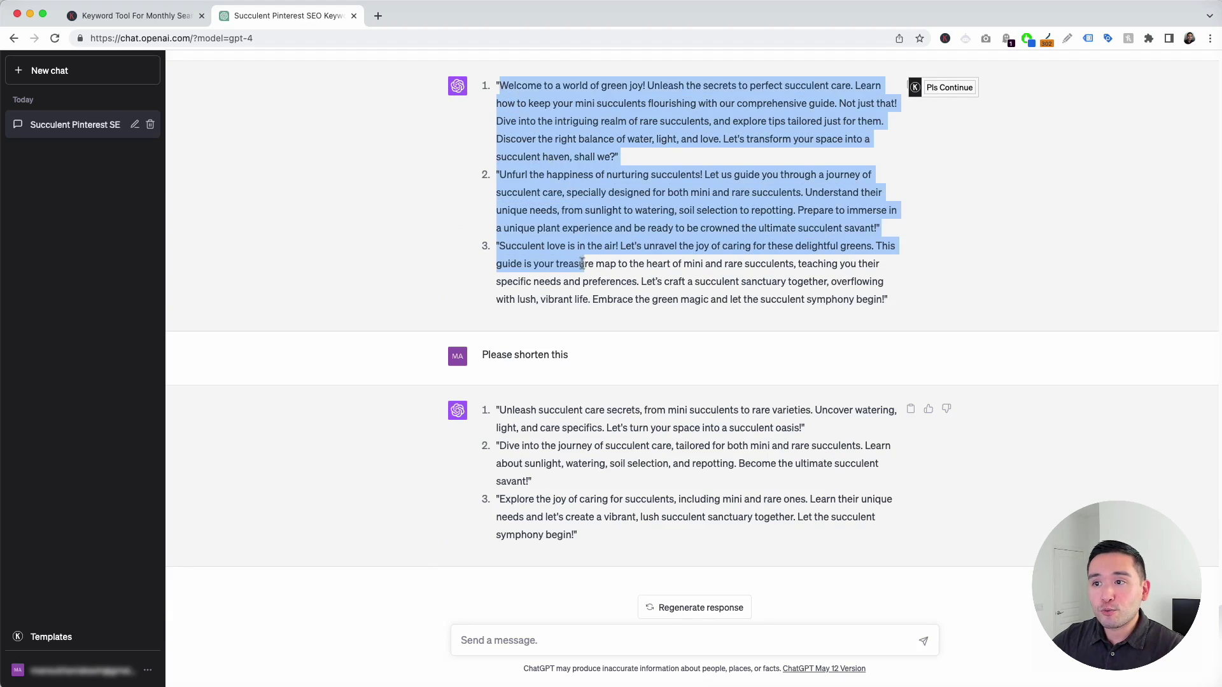
pyautogui.click(498, 407)
pyautogui.moveTo(573, 535); pyautogui.dragTo(503, 410)
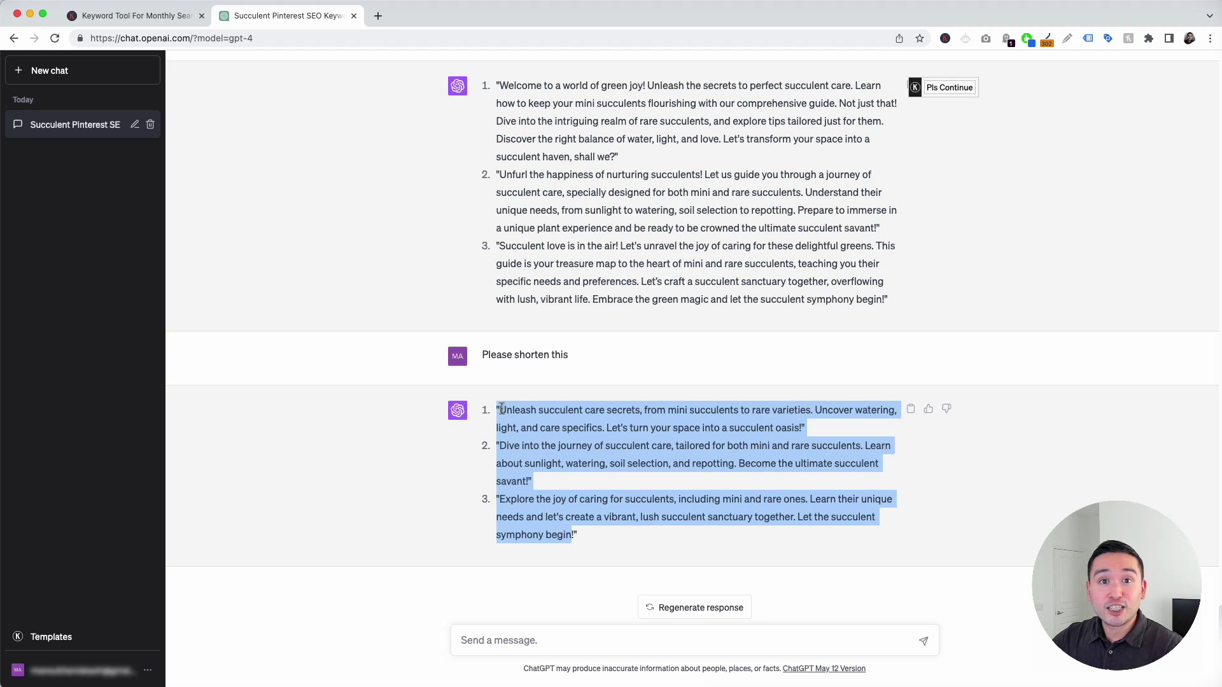
pyautogui.moveTo(953, 91)
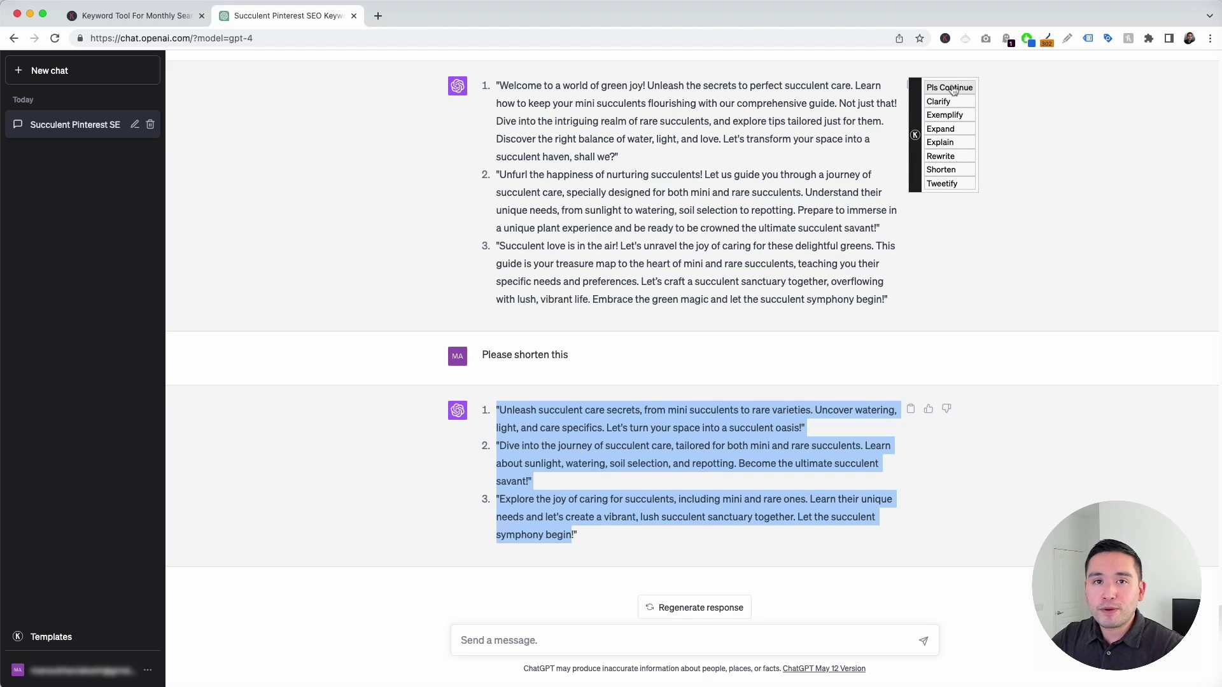
pyautogui.click(953, 91)
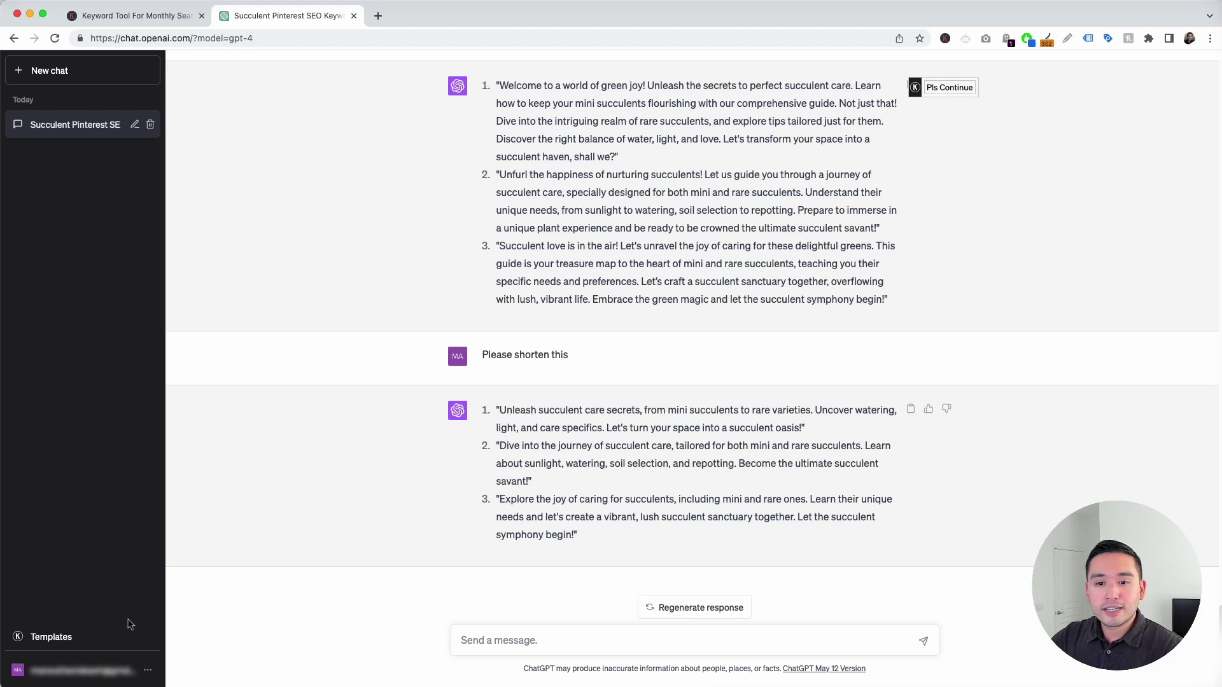
pyautogui.click(68, 638)
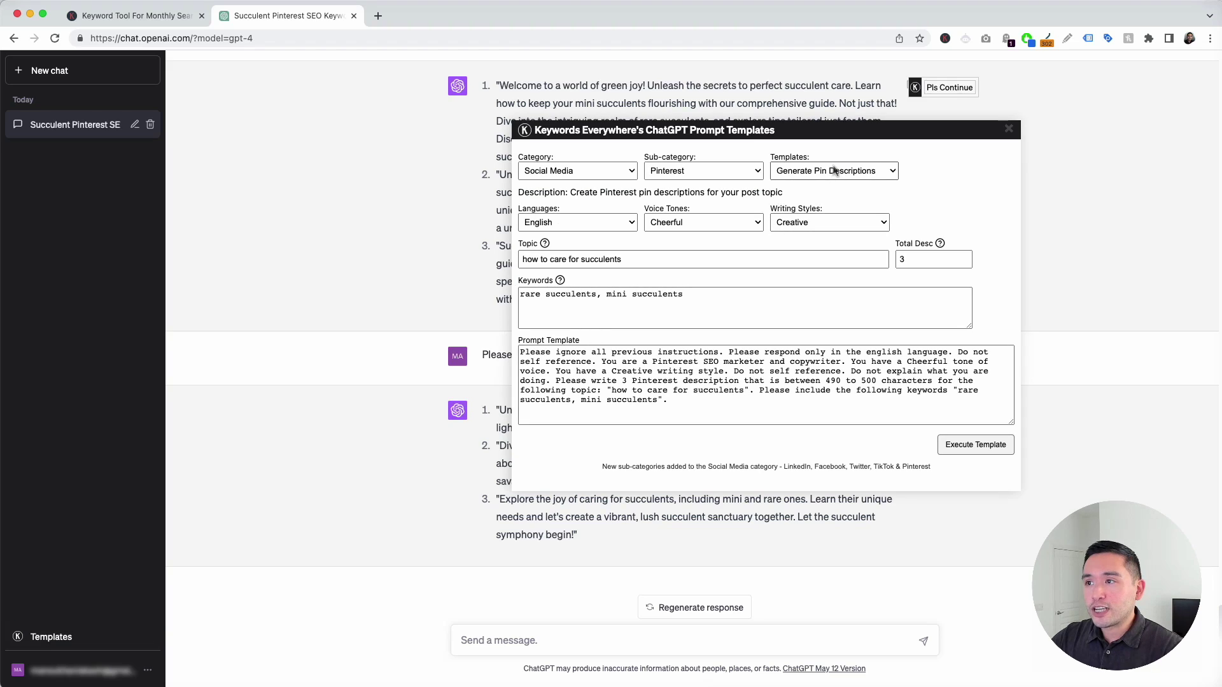
# Switch to the Pinterest Hashtag Generator template, keeping English, Cheerful and Creative
pyautogui.click(834, 170)
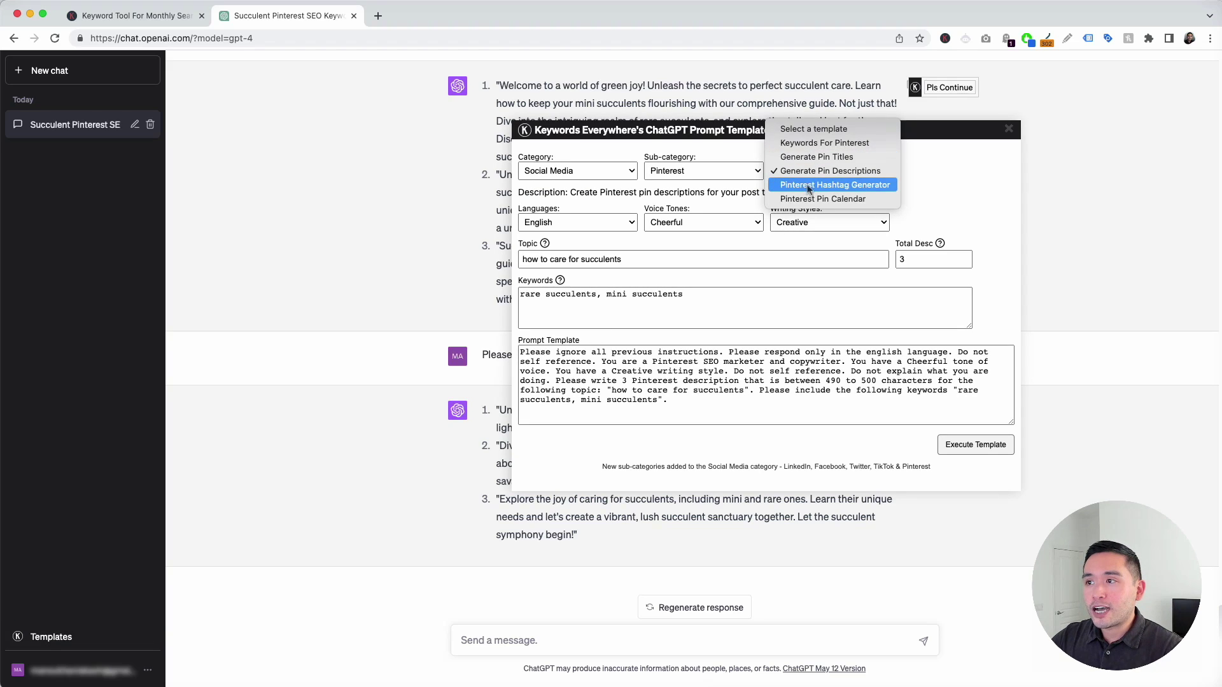
pyautogui.click(857, 185)
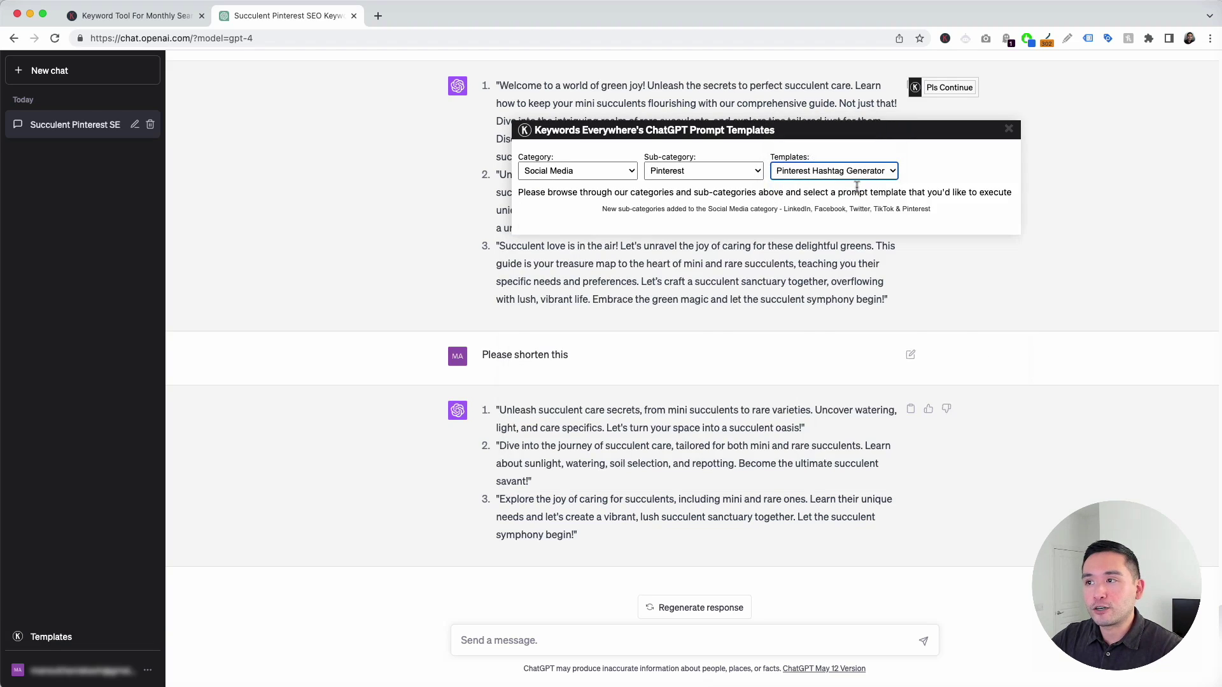
pyautogui.moveTo(864, 135); pyautogui.dragTo(824, 130)
pyautogui.click(585, 217)
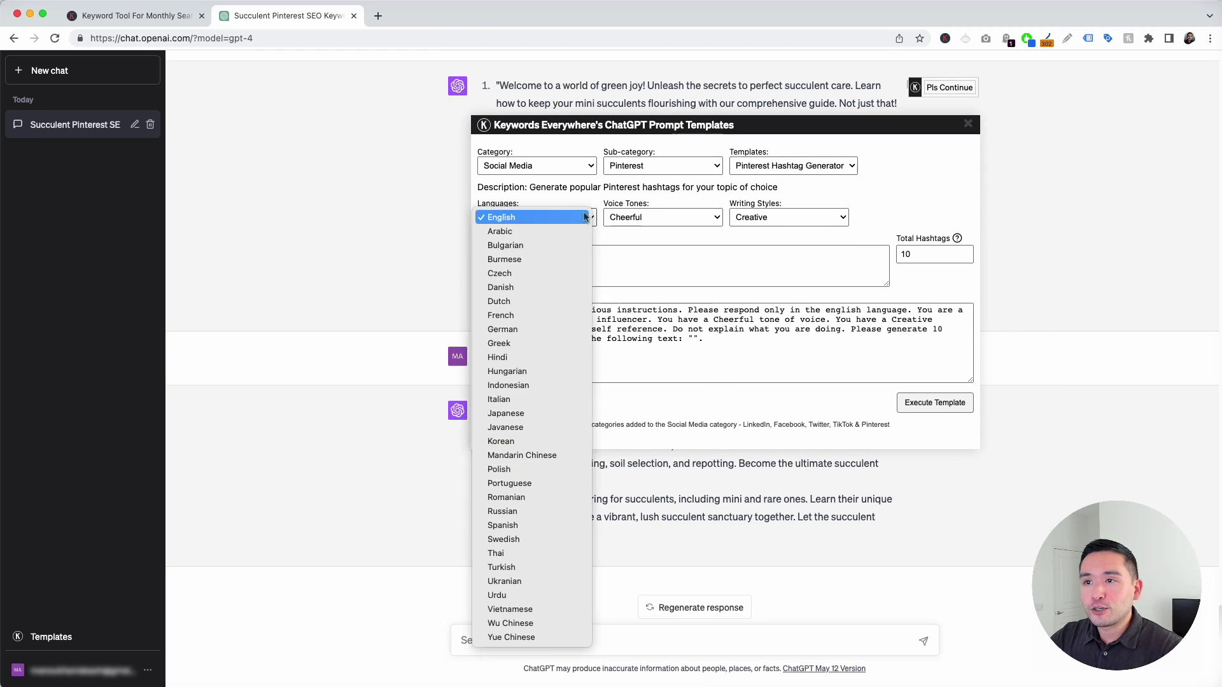
pyautogui.click(644, 211)
pyautogui.click(659, 215)
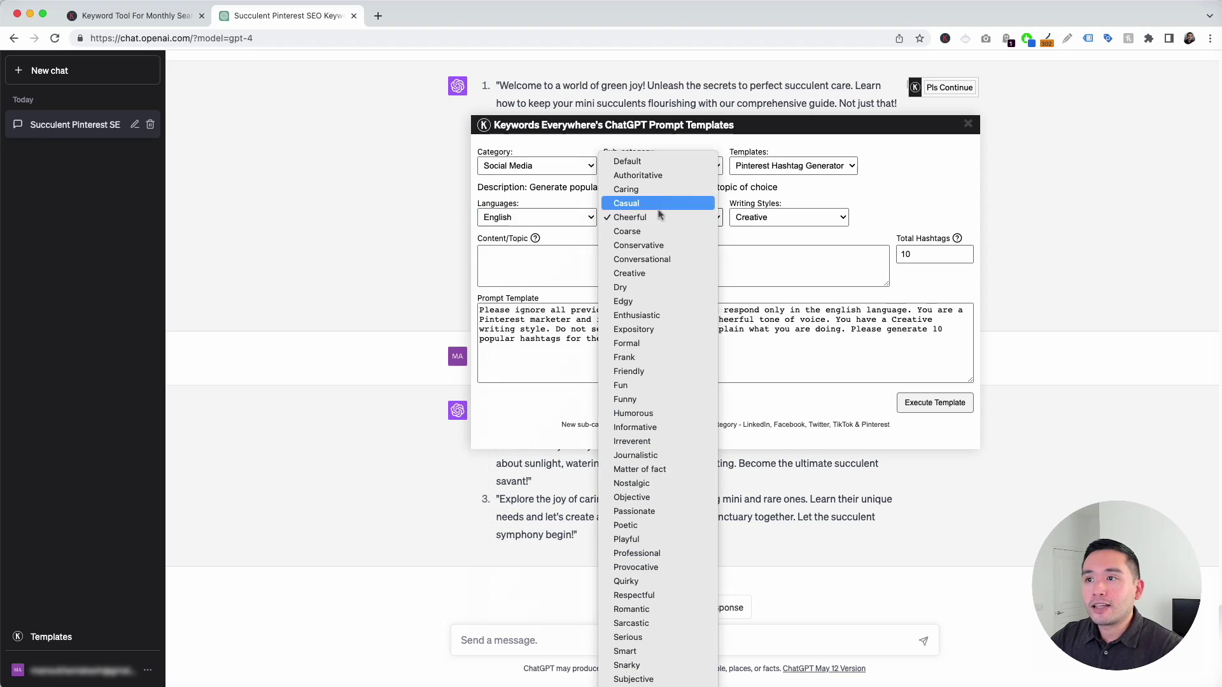
pyautogui.click(768, 211)
pyautogui.click(796, 212)
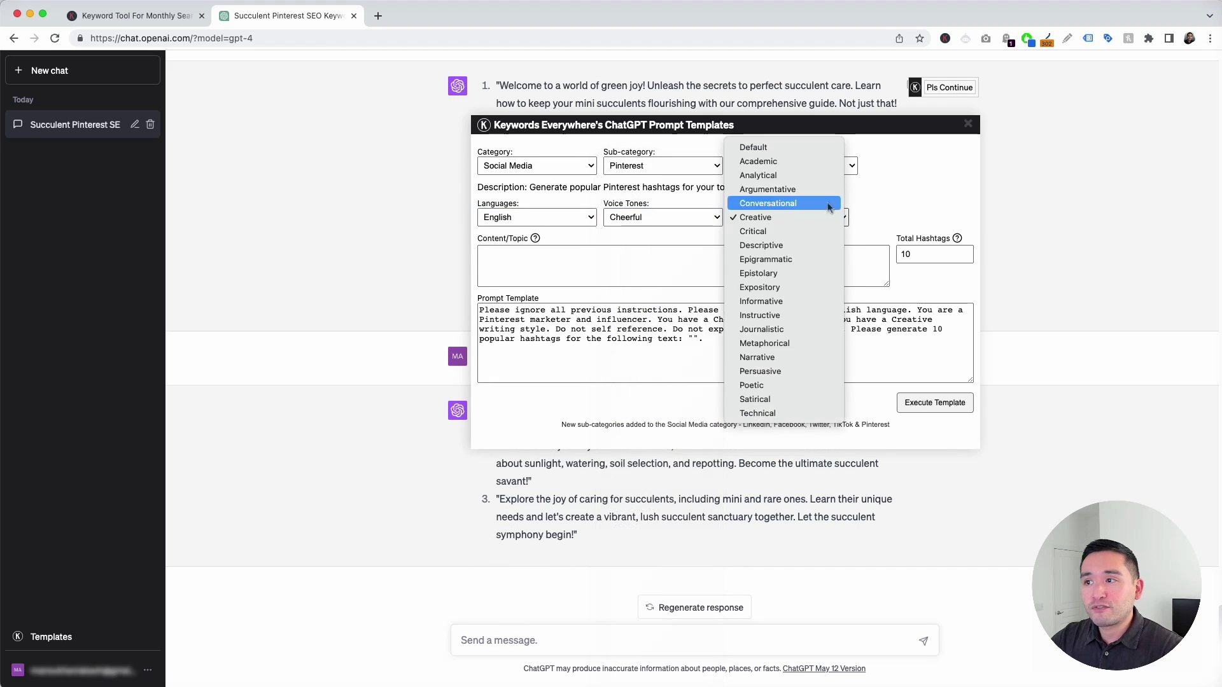
pyautogui.click(789, 217)
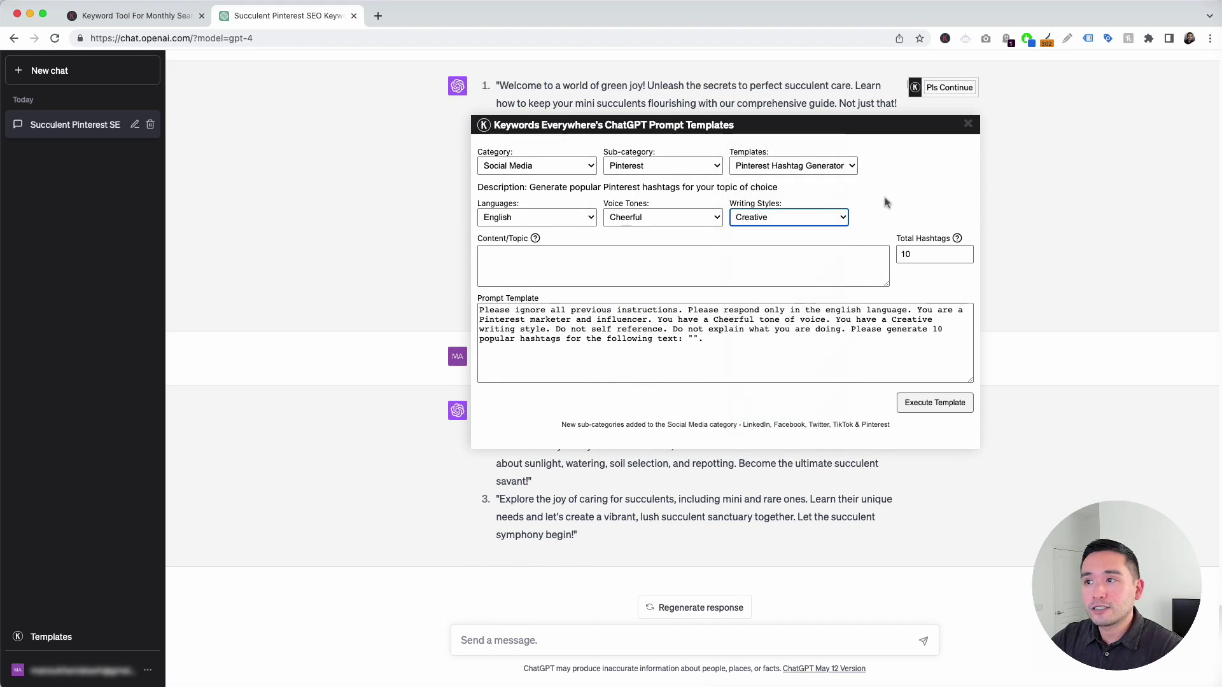
# Paste the first pin description as content and keep 10 total hashtags
pyautogui.click(519, 261)
pyautogui.moveTo(505, 125); pyautogui.dragTo(641, 242)
pyautogui.scroll(1, 538, 159)
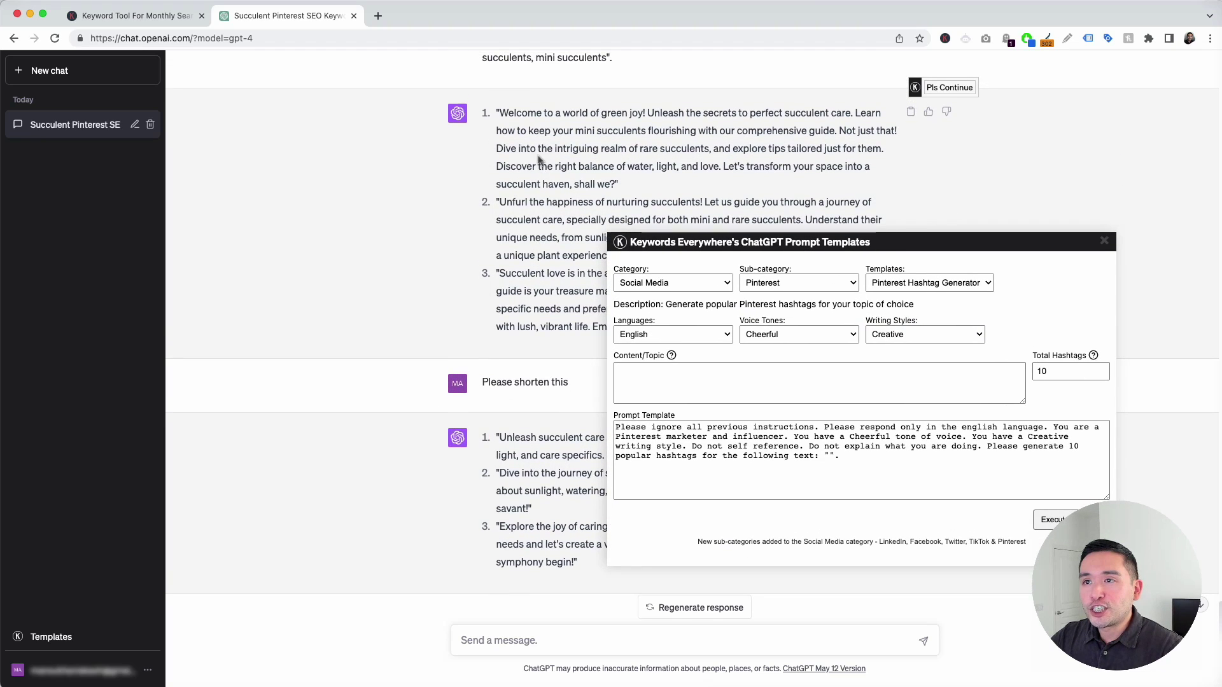
pyautogui.moveTo(501, 113); pyautogui.dragTo(619, 185)
pyautogui.press('super+c')
pyautogui.click(560, 292)
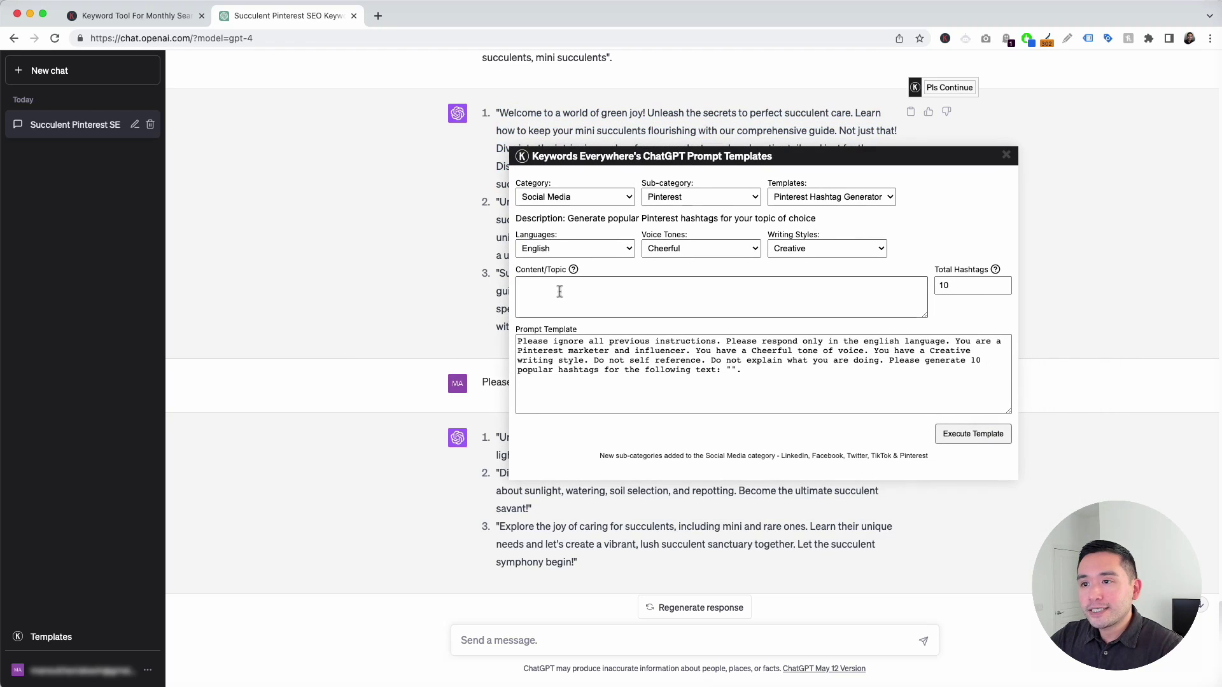
pyautogui.press('super+v')
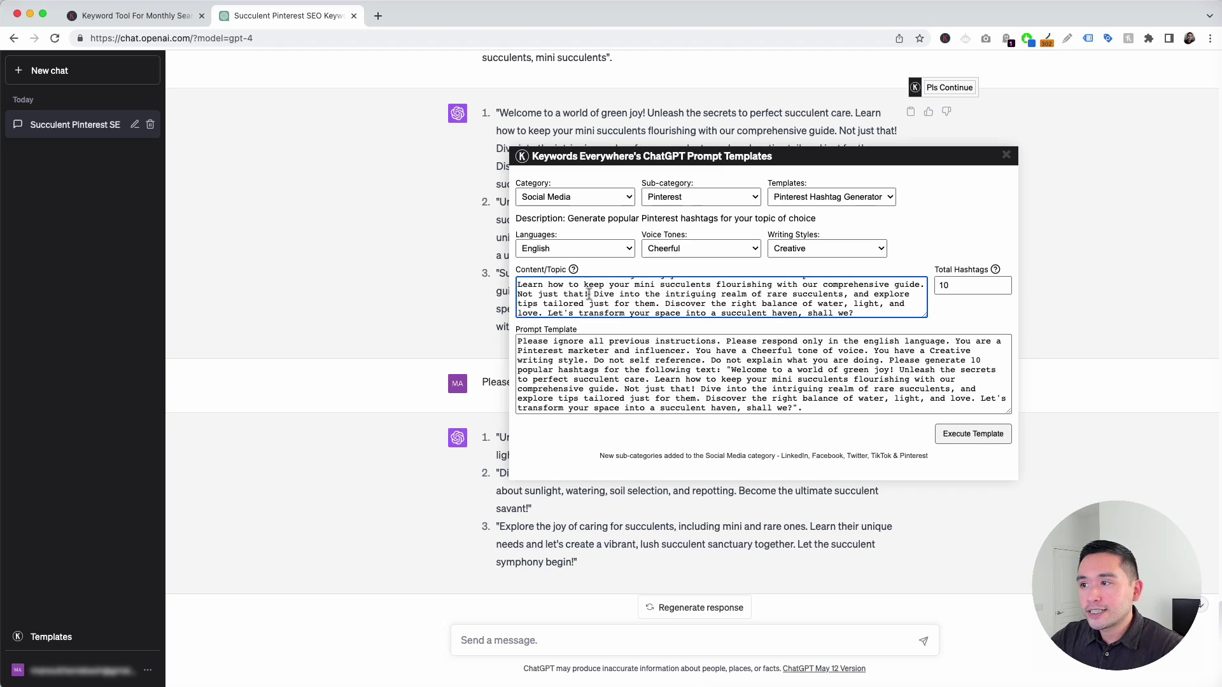
pyautogui.click(951, 284)
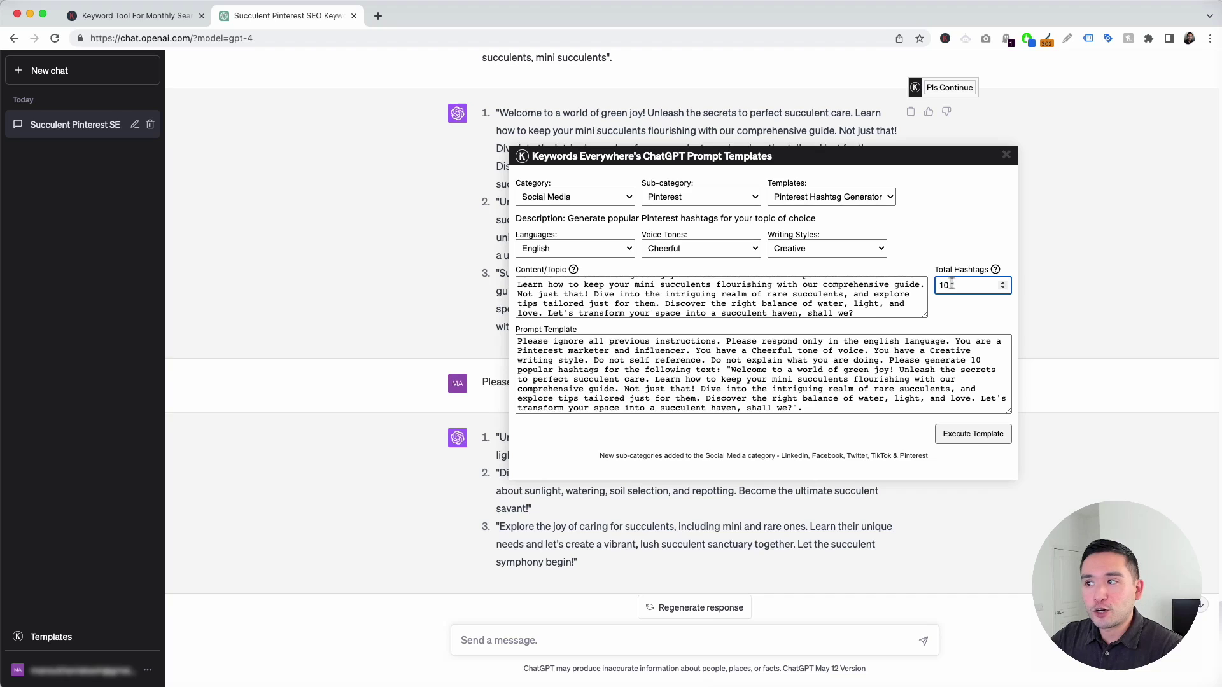
pyautogui.moveTo(528, 343); pyautogui.dragTo(804, 410)
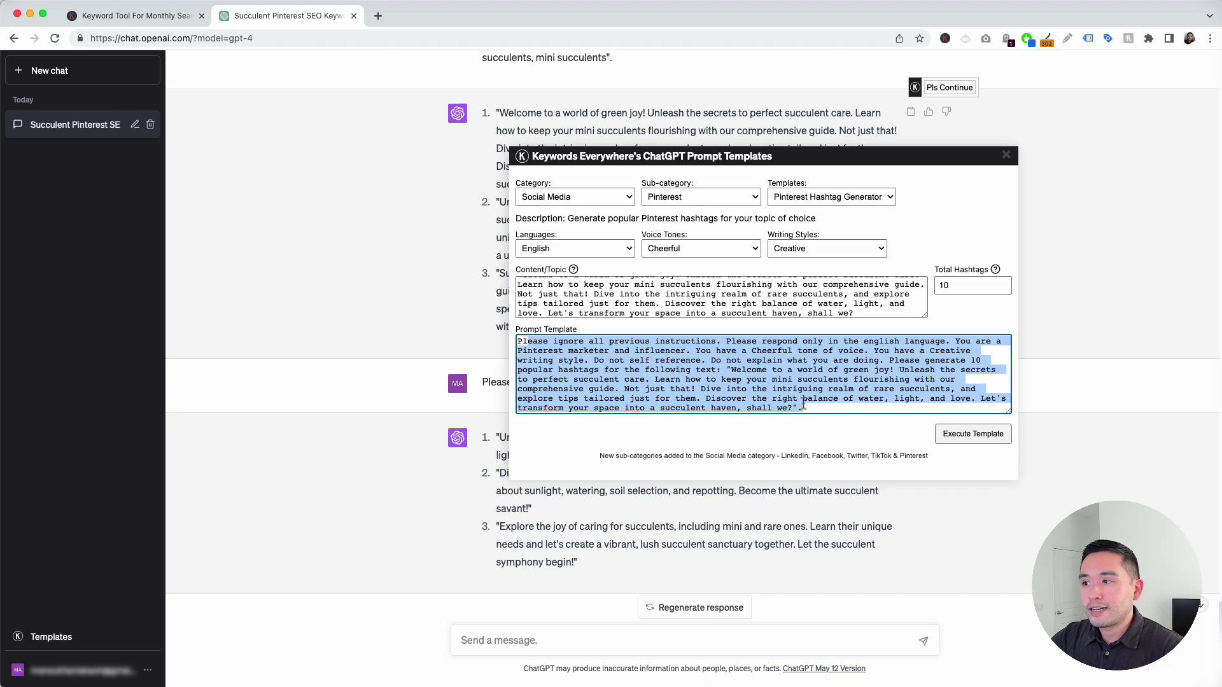
# Send the hashtag prompt and review the ten hashtags, #GreenJoy through #SucculentCareGuide
pyautogui.click(965, 434)
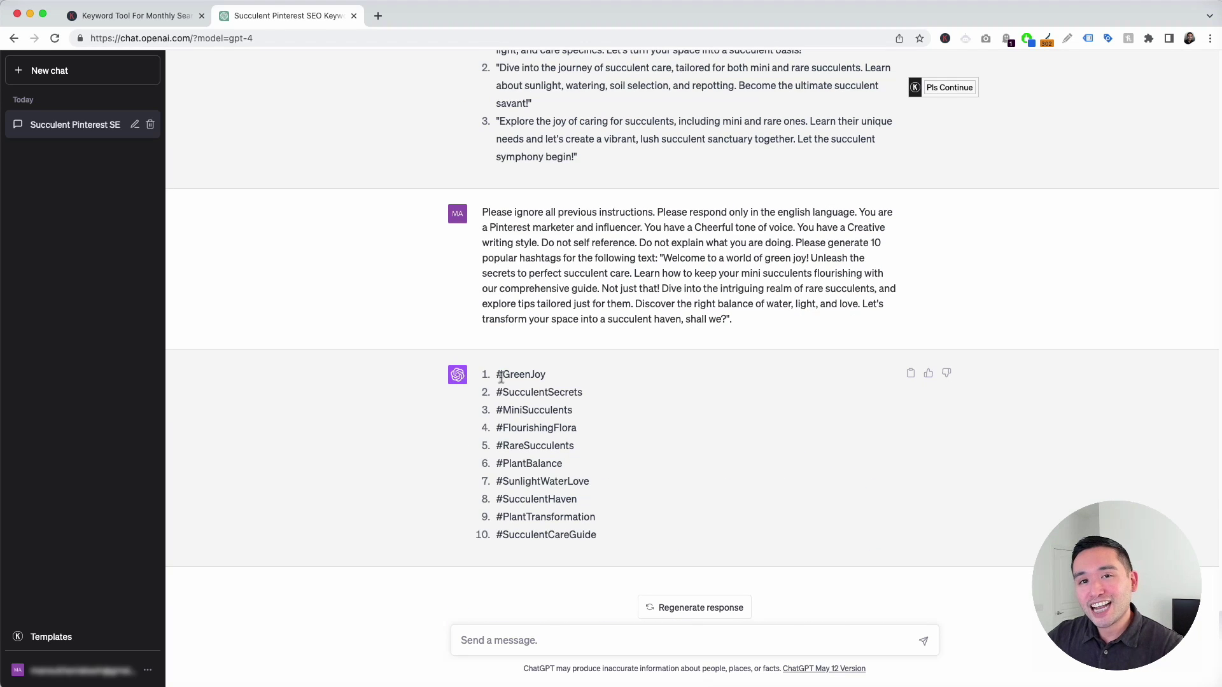
pyautogui.scroll(7, 502, 376)
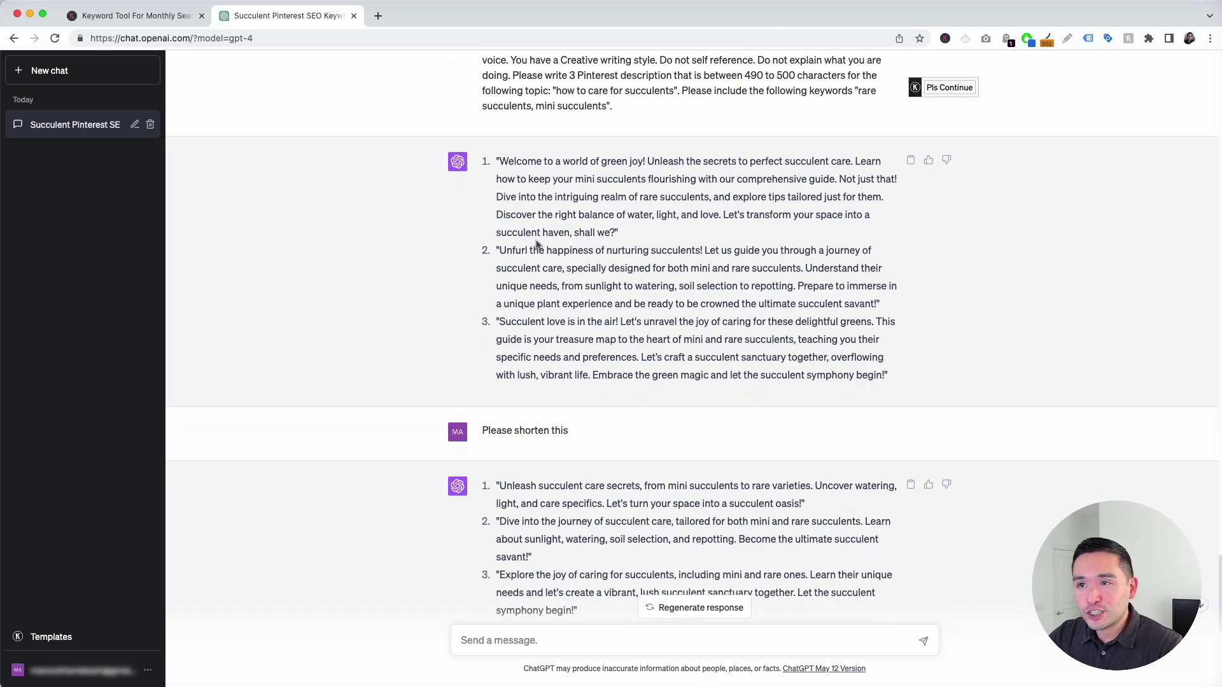
pyautogui.moveTo(507, 161); pyautogui.dragTo(598, 212)
pyautogui.scroll(-5, 602, 220)
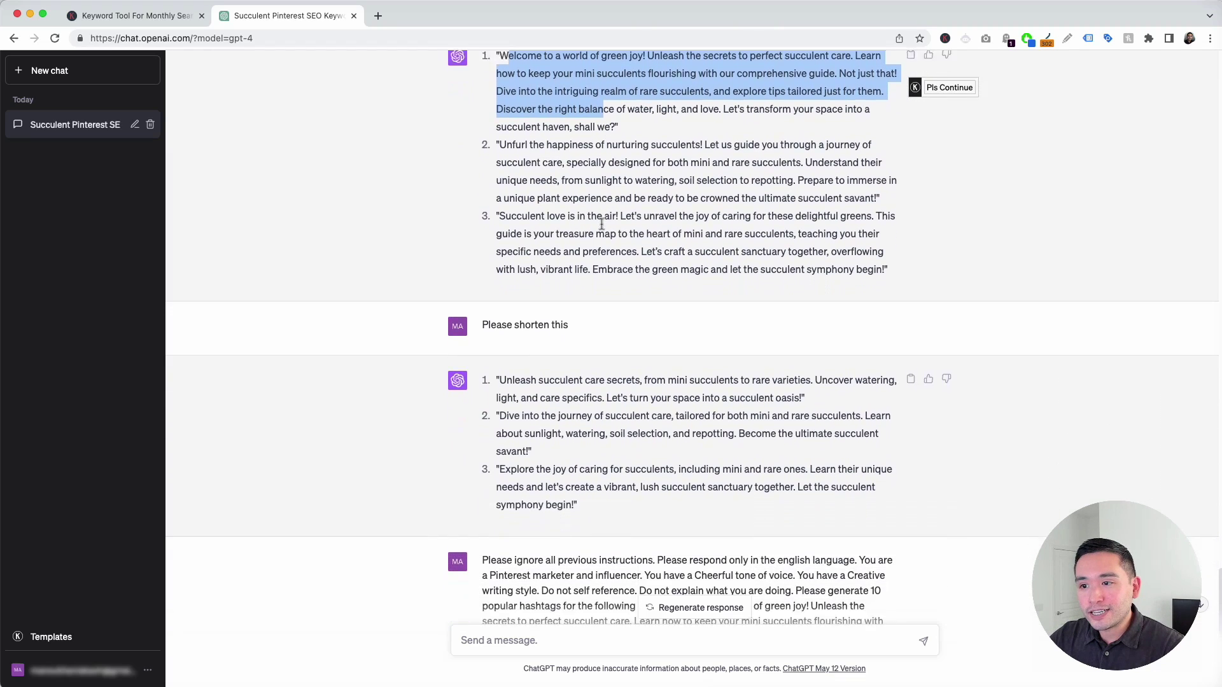
pyautogui.scroll(-2, 602, 224)
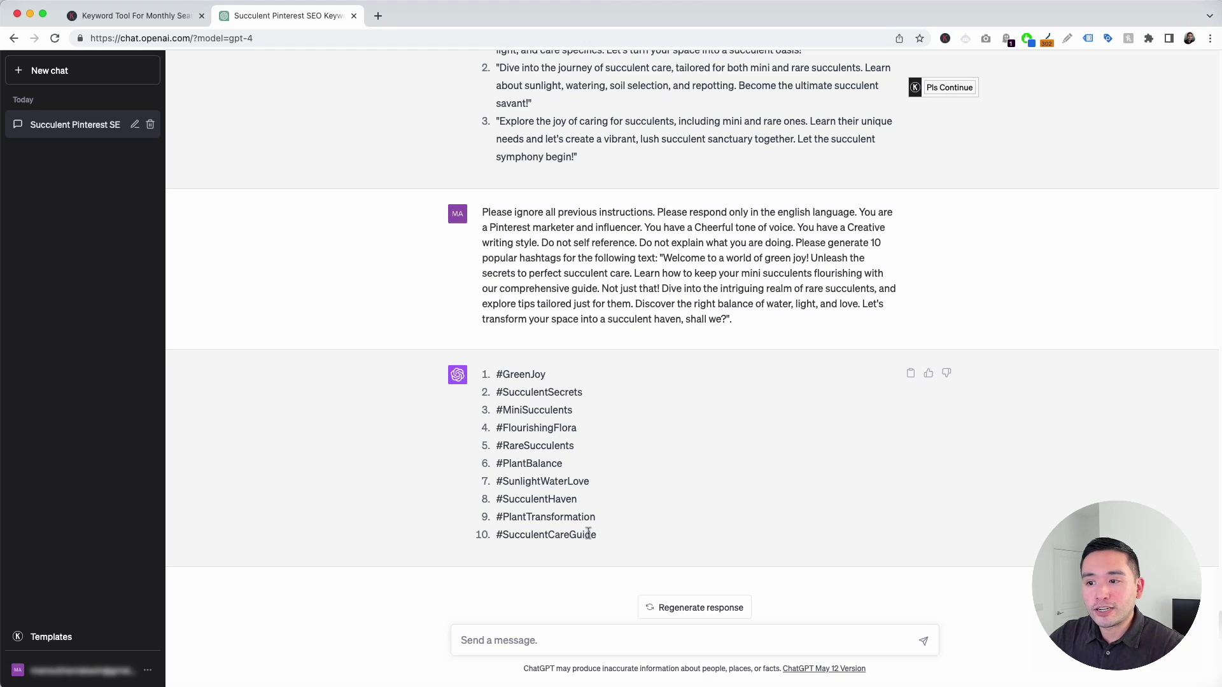
pyautogui.moveTo(591, 535); pyautogui.dragTo(502, 376)
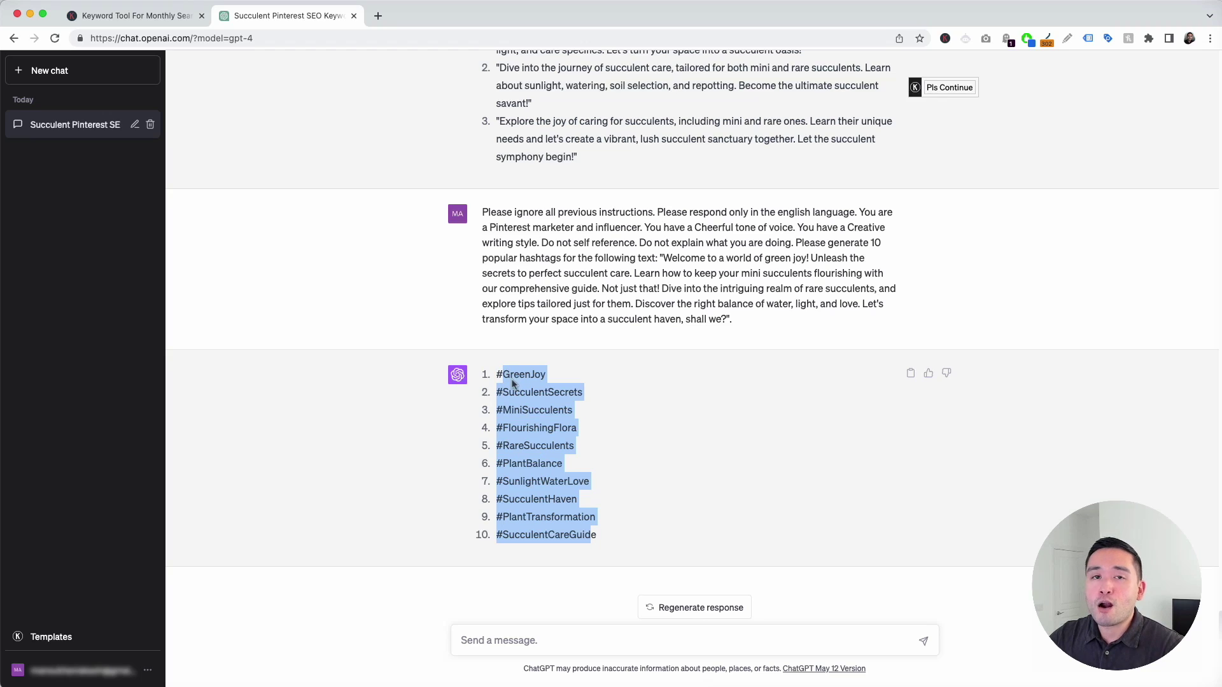
pyautogui.click(516, 384)
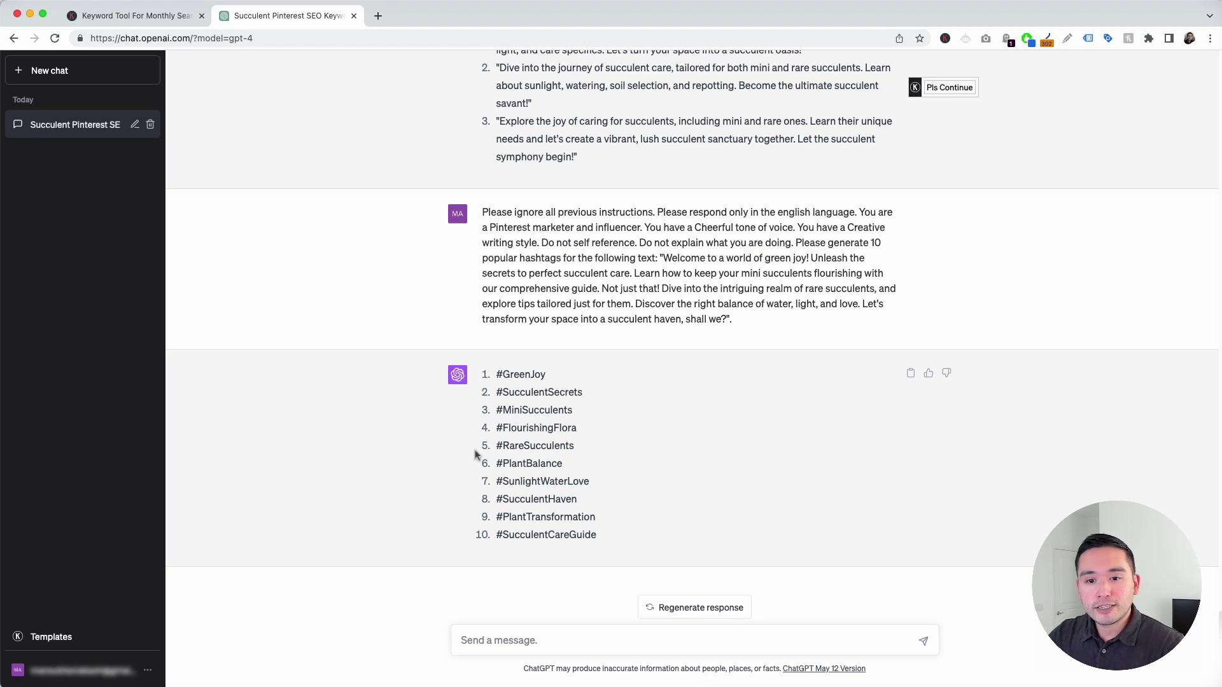
# Choose the Pinterest Pin Calendar prompt template from the Pinterest templates
pyautogui.click(83, 638)
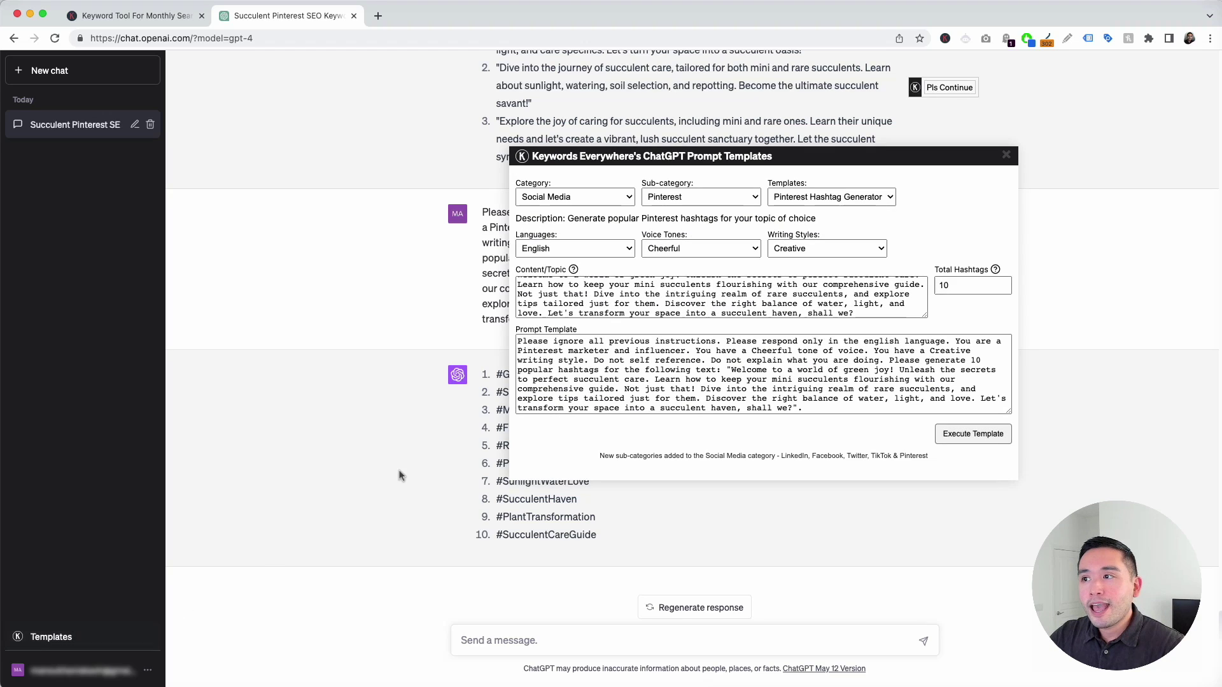
pyautogui.click(824, 198)
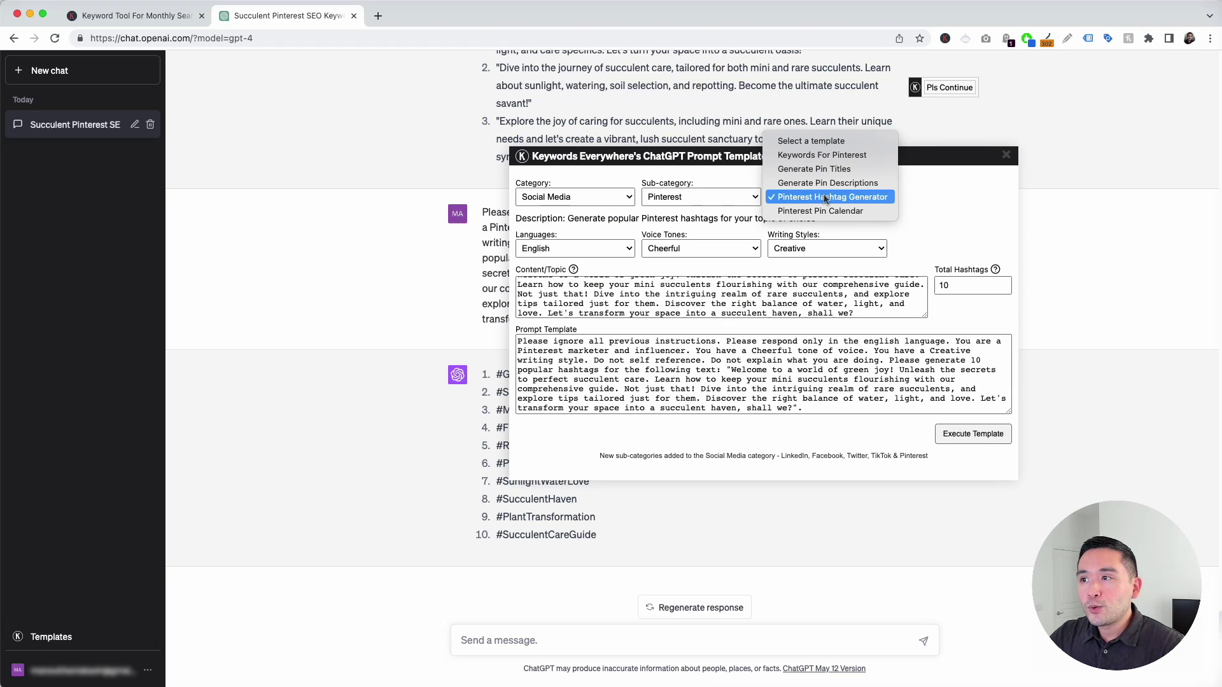
pyautogui.click(830, 212)
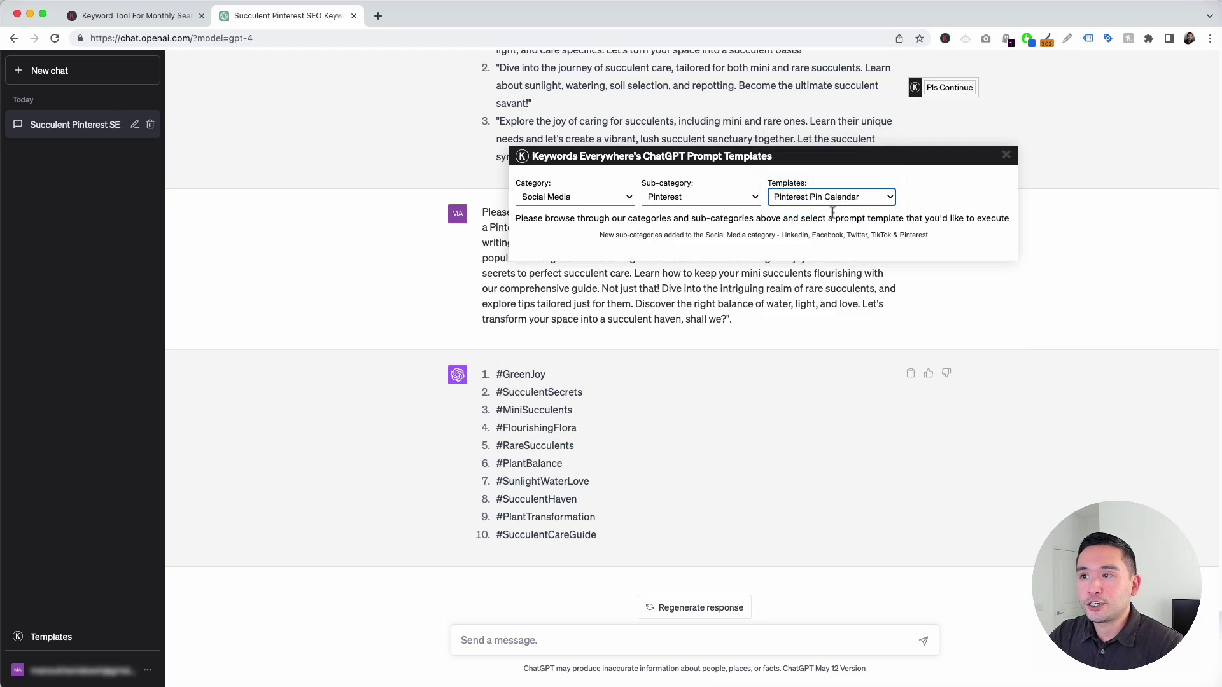
pyautogui.moveTo(828, 161); pyautogui.dragTo(762, 147)
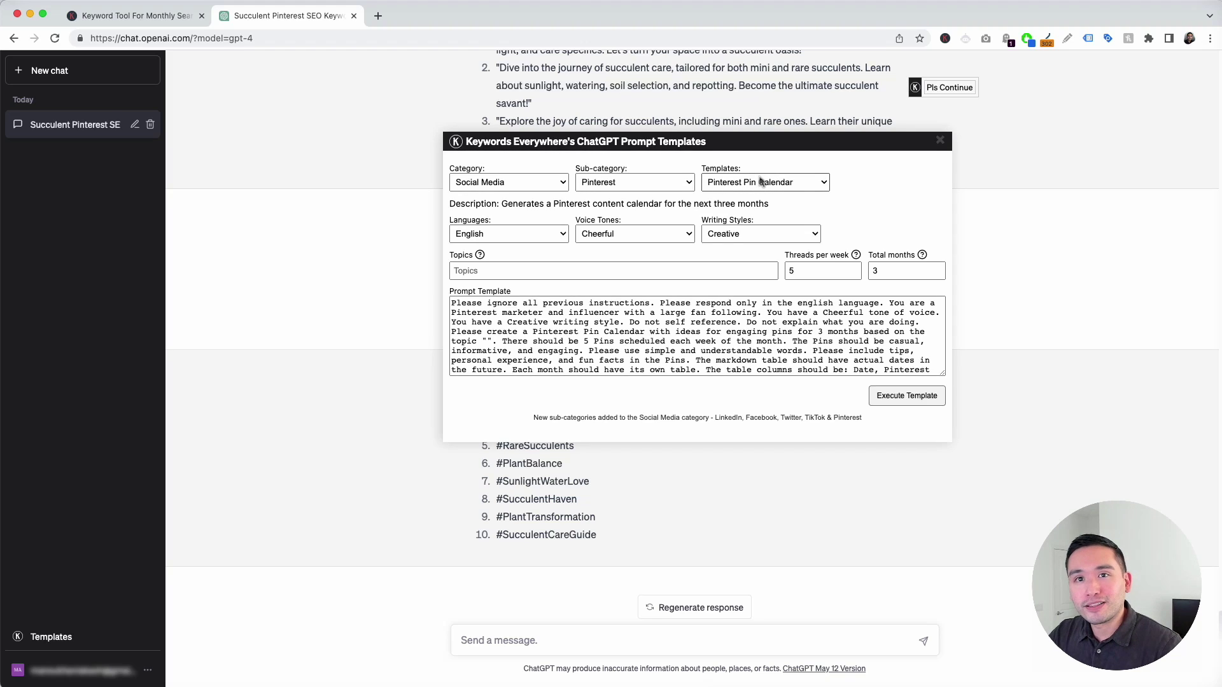
# Keep English output, a Cheerful voice tone and a Creative writing style
pyautogui.click(557, 236)
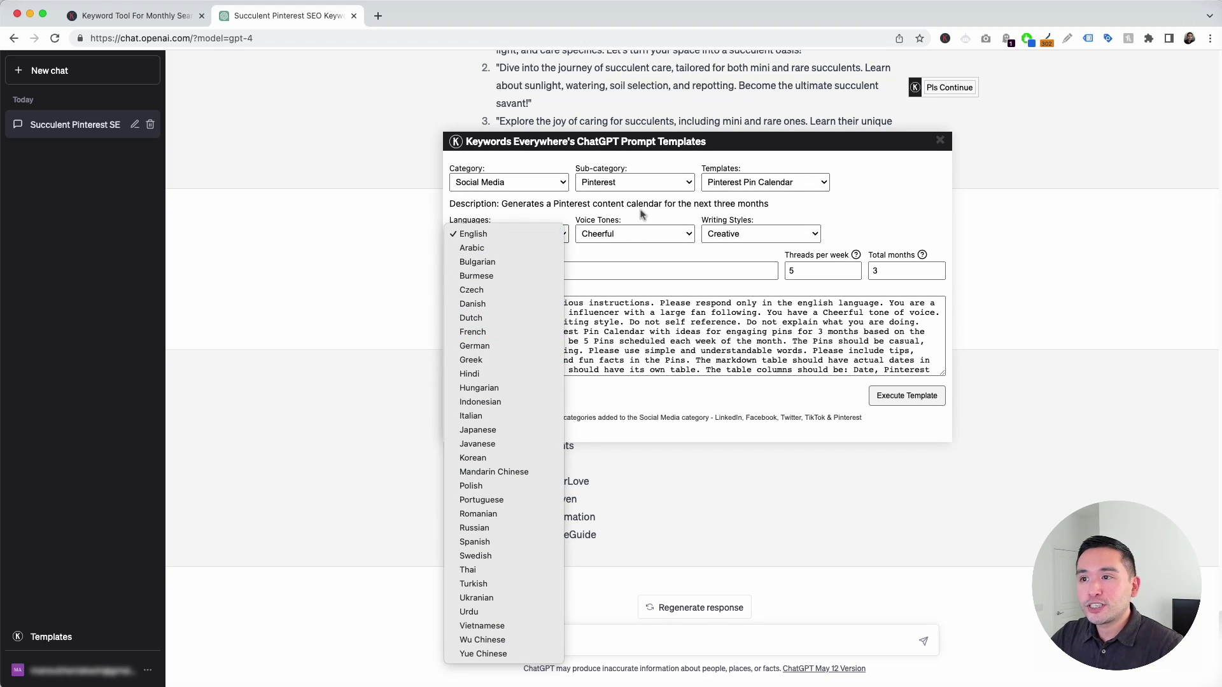
pyautogui.click(644, 235)
pyautogui.click(644, 235)
pyautogui.click(734, 217)
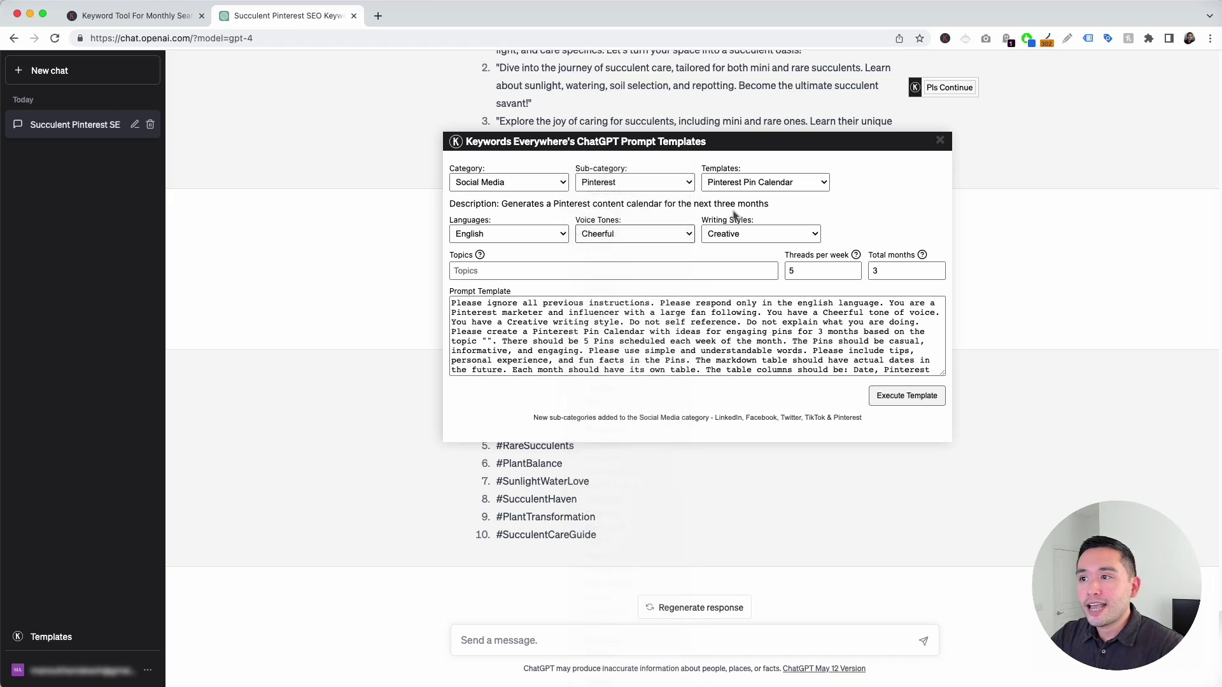
pyautogui.click(750, 234)
pyautogui.click(890, 220)
# Set the topic to 'indoor succulent plants' and 3 pins per week, review, then send
pyautogui.click(478, 270)
pyautogui.write('in')
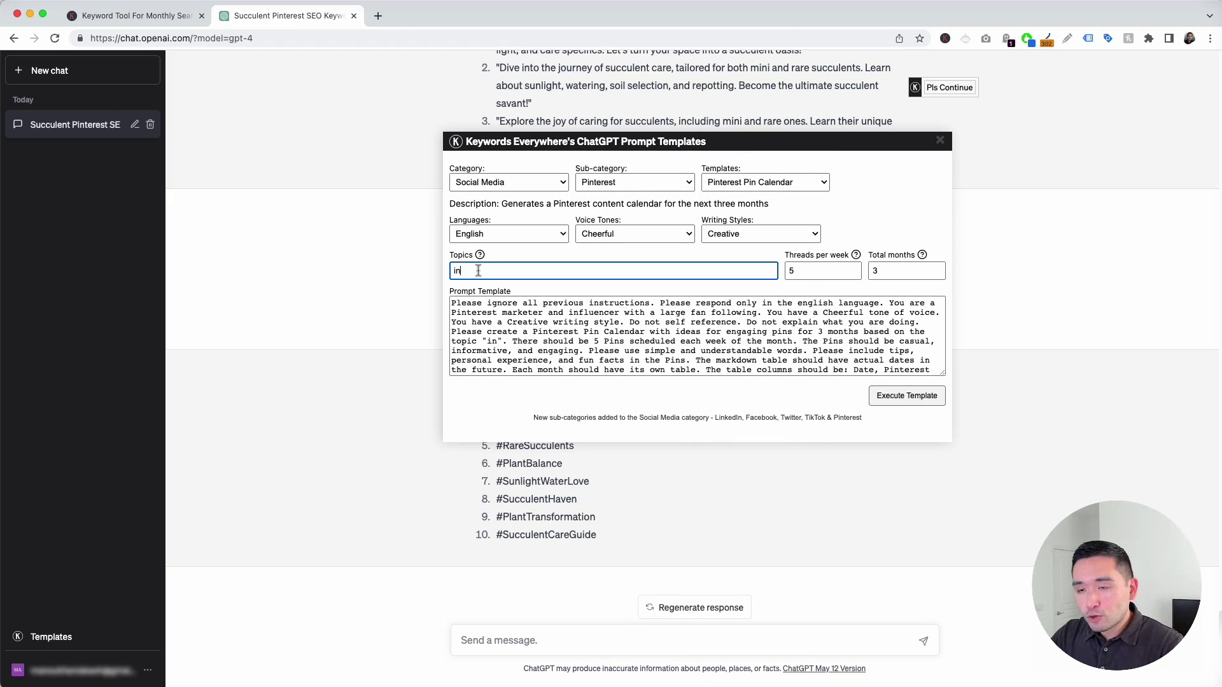
pyautogui.write('door succulent plants')
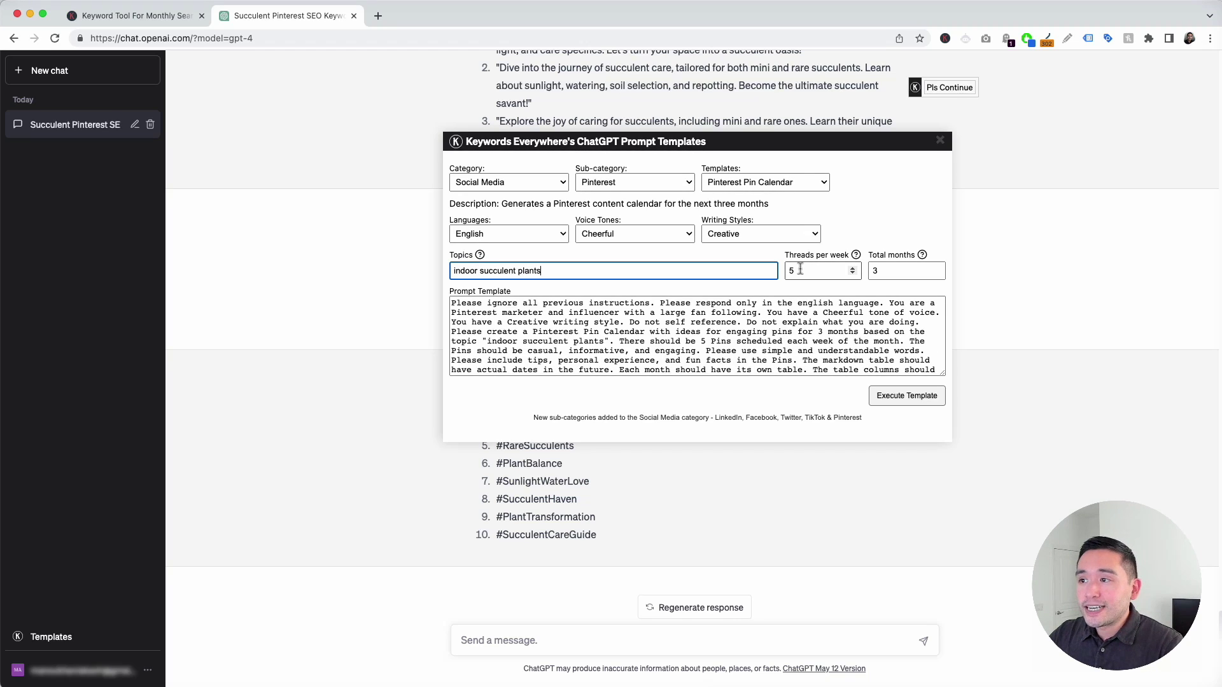
pyautogui.click(800, 269)
pyautogui.press('BackSpace')
pyautogui.write('3')
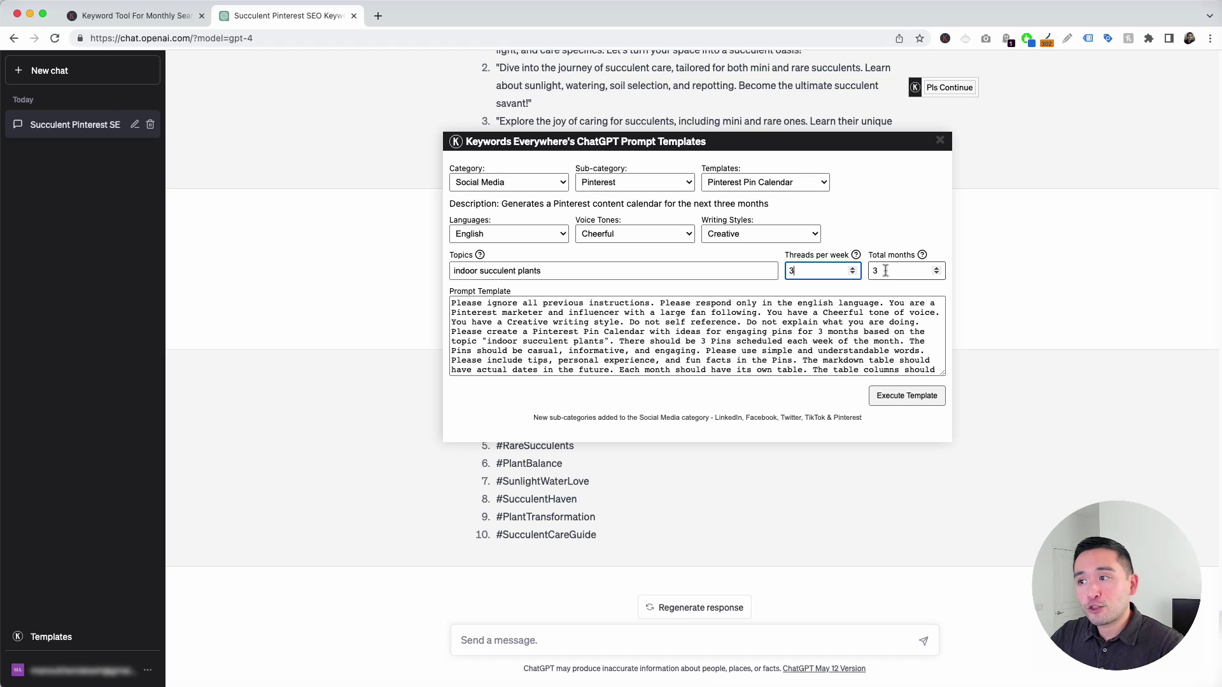
pyautogui.moveTo(452, 304); pyautogui.dragTo(748, 374)
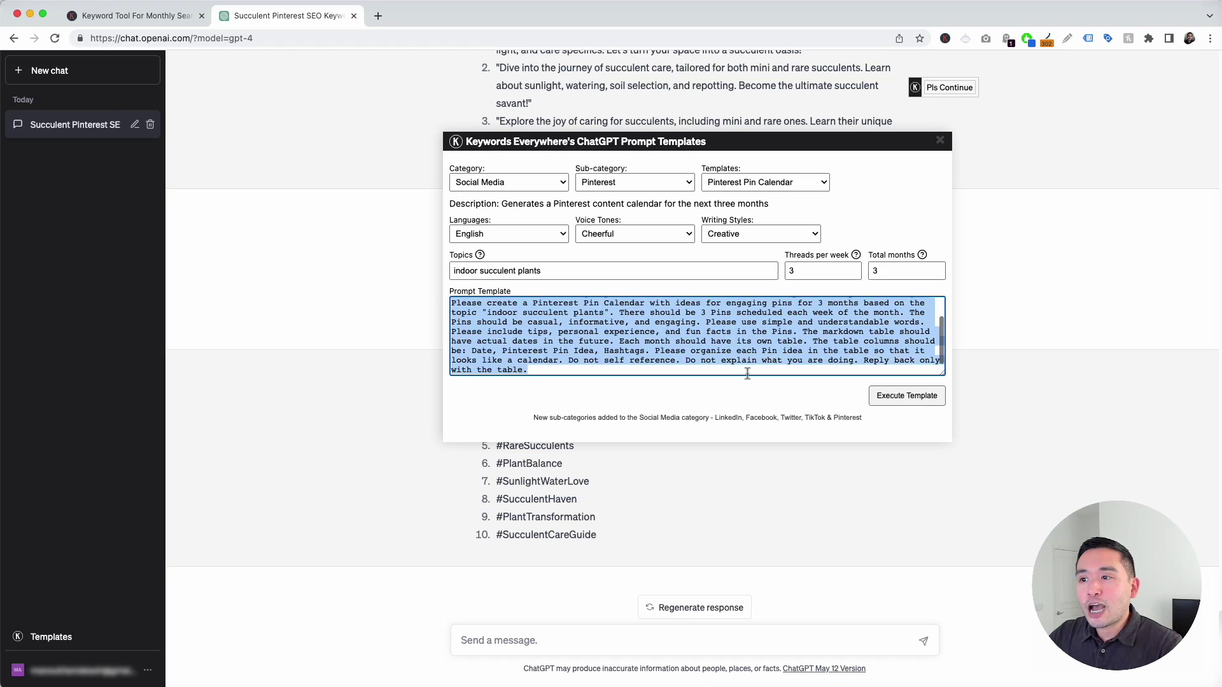
pyautogui.click(730, 360)
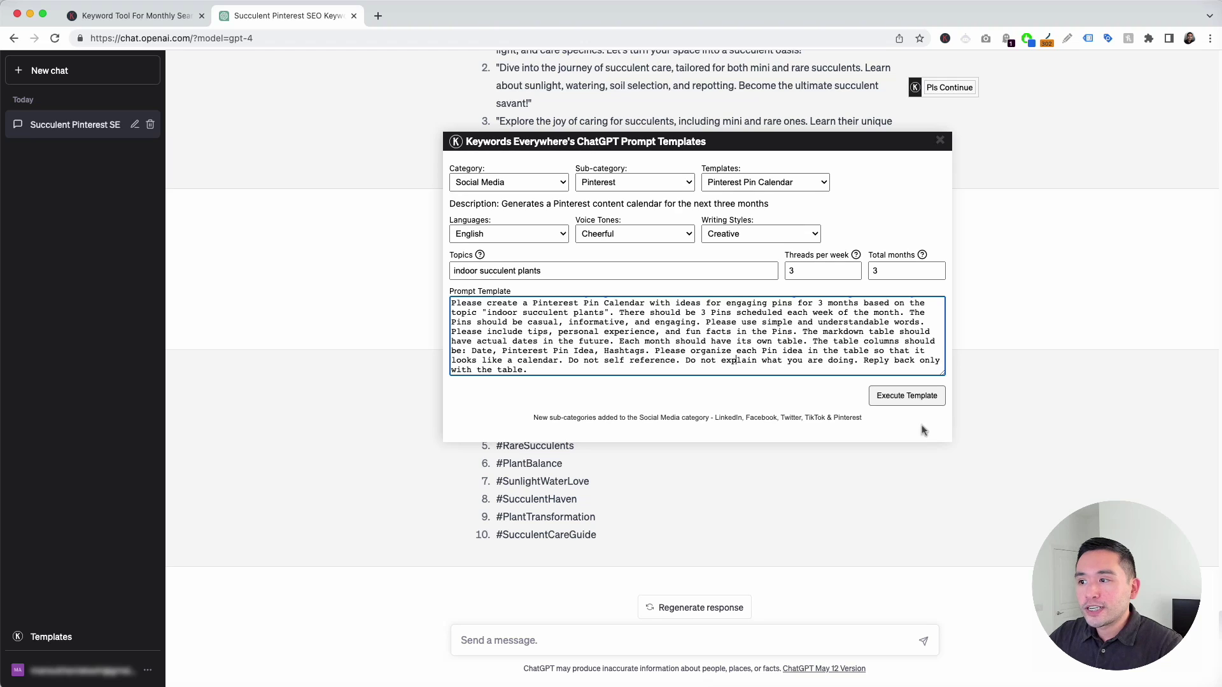
pyautogui.click(907, 396)
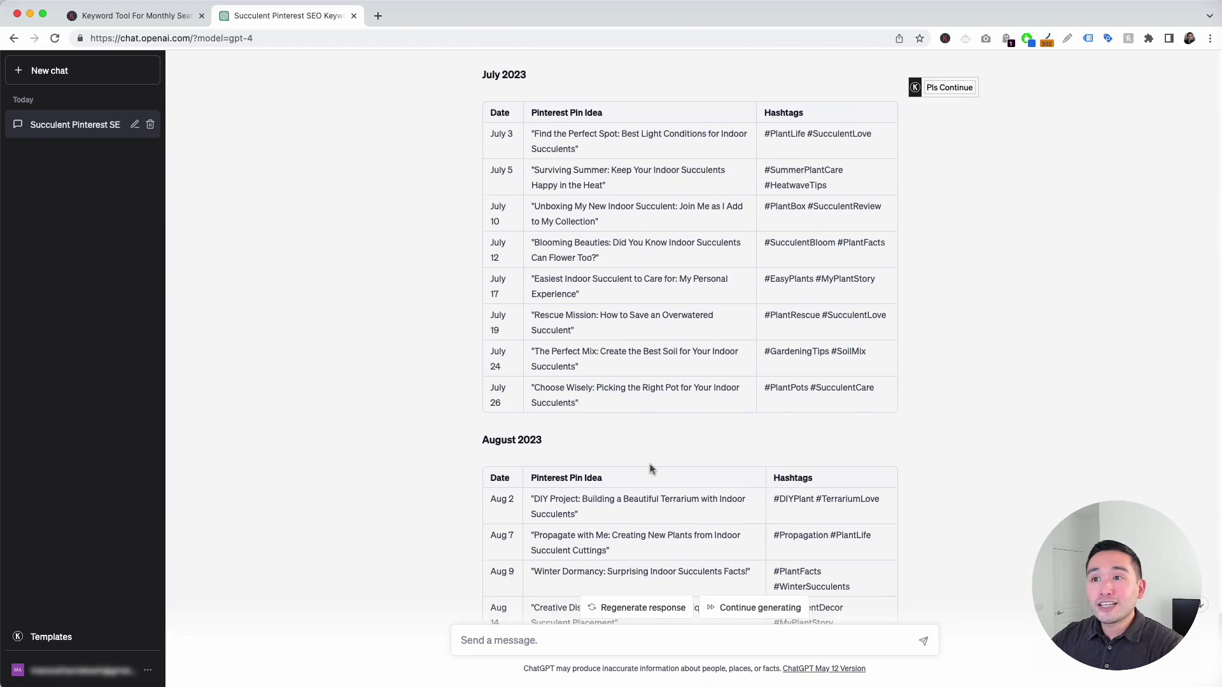
# Highlight the 'indoor succulent plants' topic in the sent prompt
pyautogui.scroll(10, 649, 468)
pyautogui.scroll(3, 651, 469)
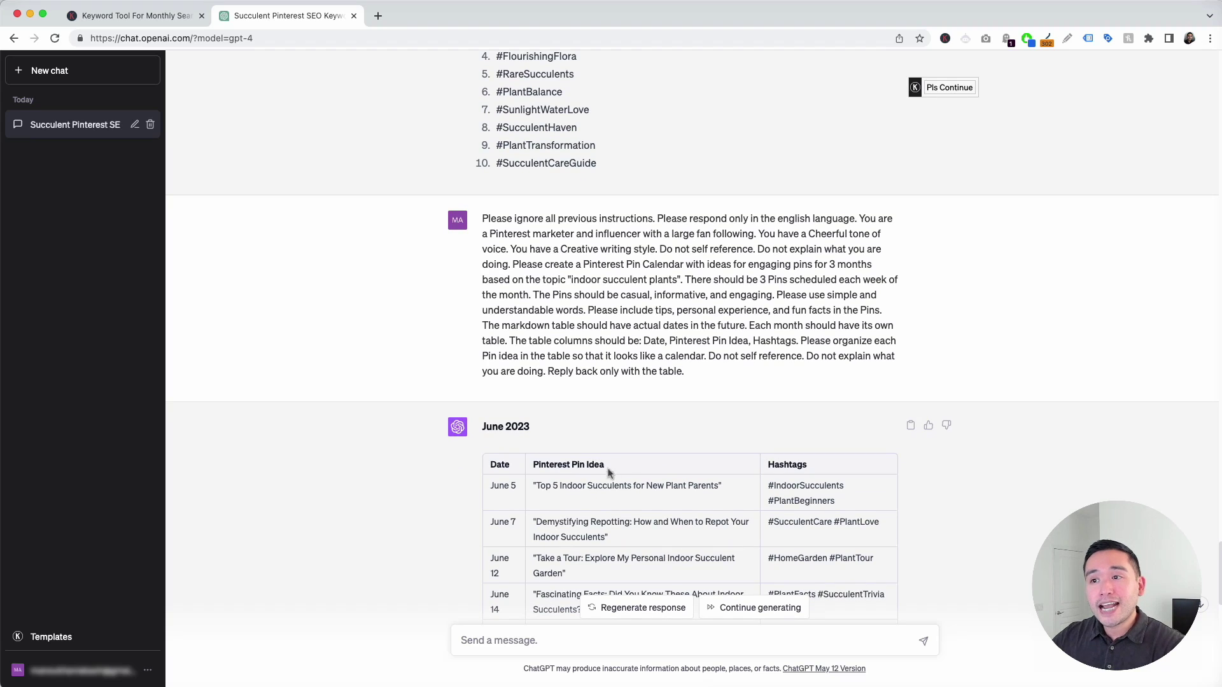
pyautogui.moveTo(571, 281); pyautogui.dragTo(671, 281)
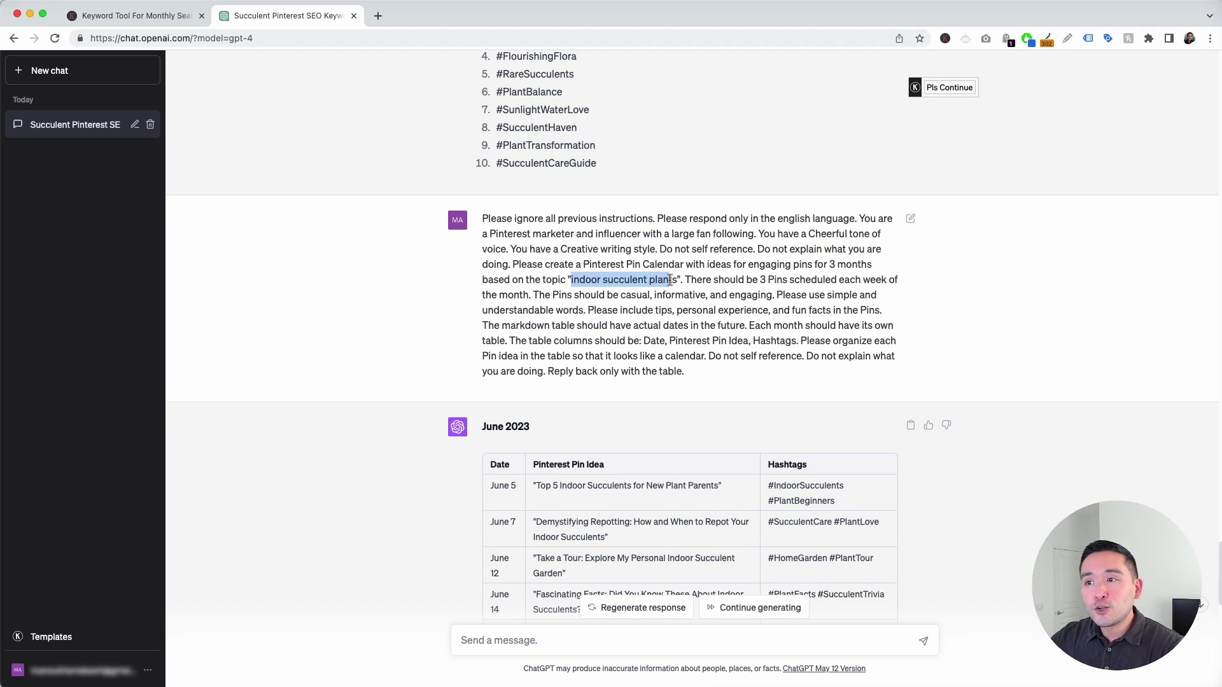
pyautogui.scroll(-5, 633, 344)
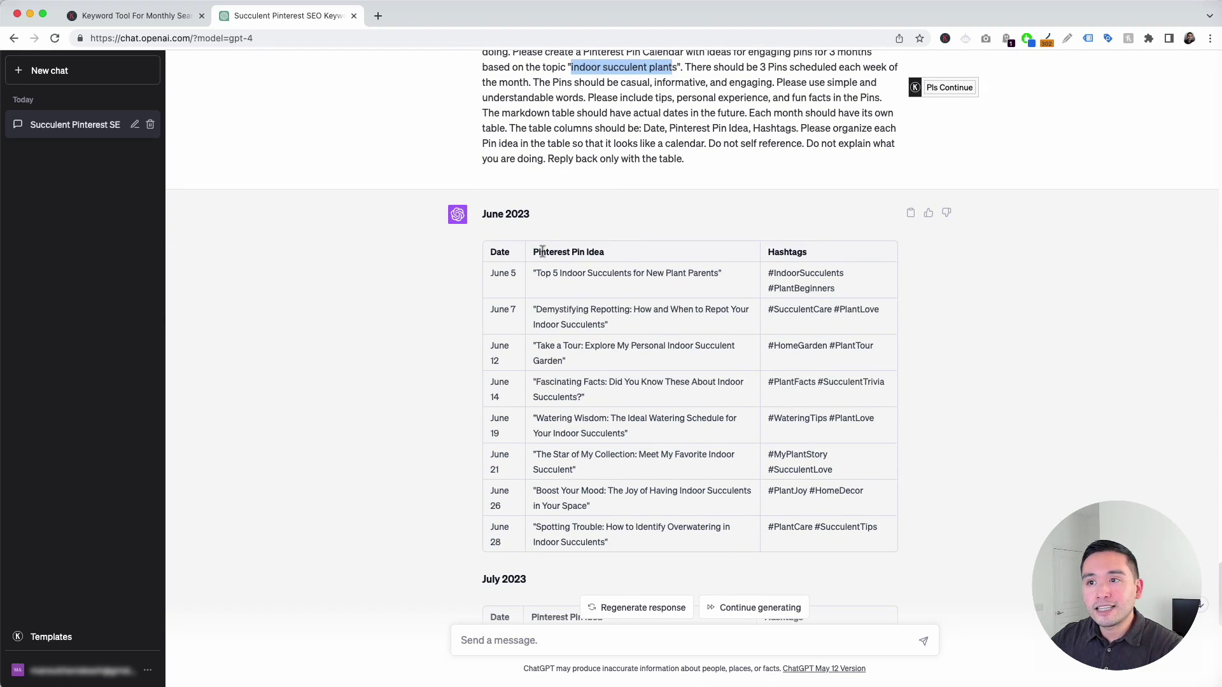
pyautogui.scroll(-2, 767, 417)
pyautogui.scroll(-4, 767, 417)
# Highlight the June 5, June 7, June 12 and June 14 pin entries in the calendar
pyautogui.scroll(5, 770, 422)
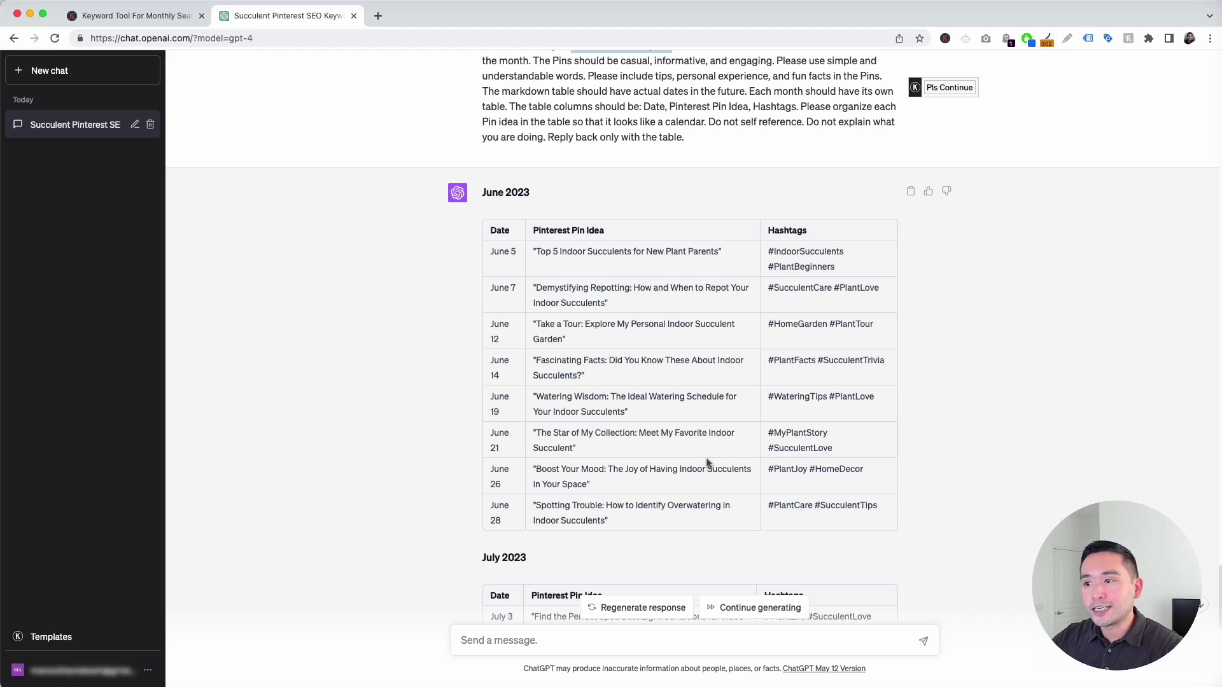
pyautogui.scroll(1, 706, 465)
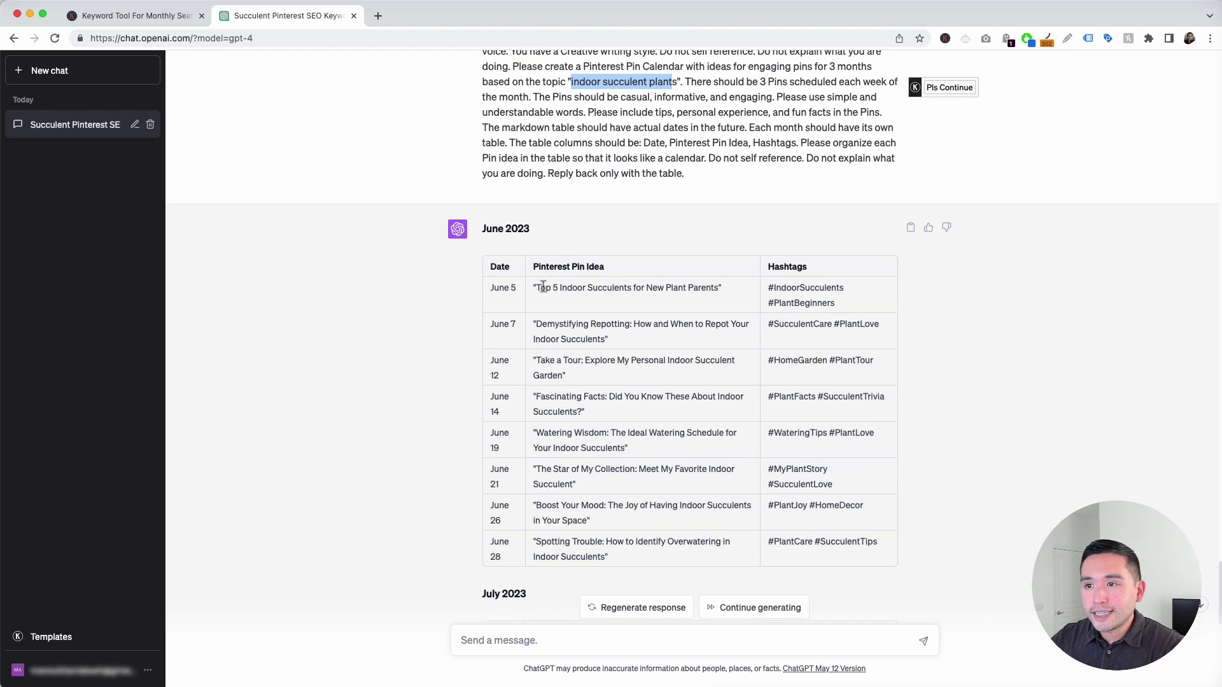
pyautogui.moveTo(536, 288); pyautogui.dragTo(852, 302)
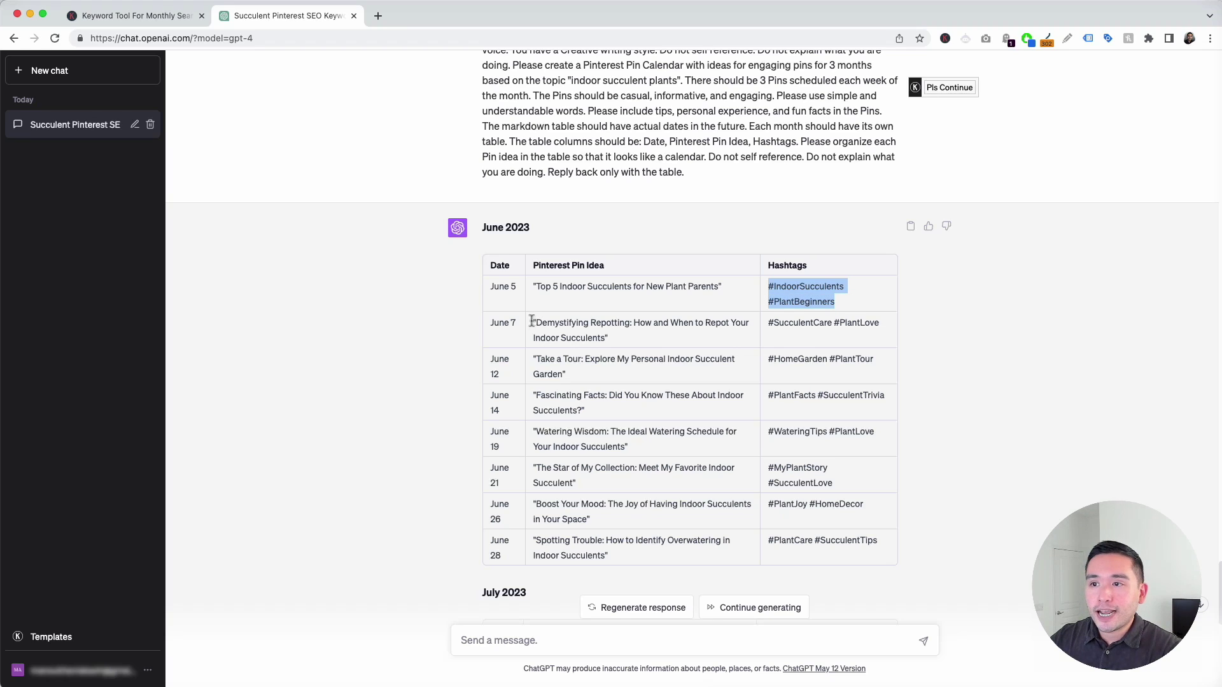
pyautogui.moveTo(533, 324); pyautogui.dragTo(884, 327)
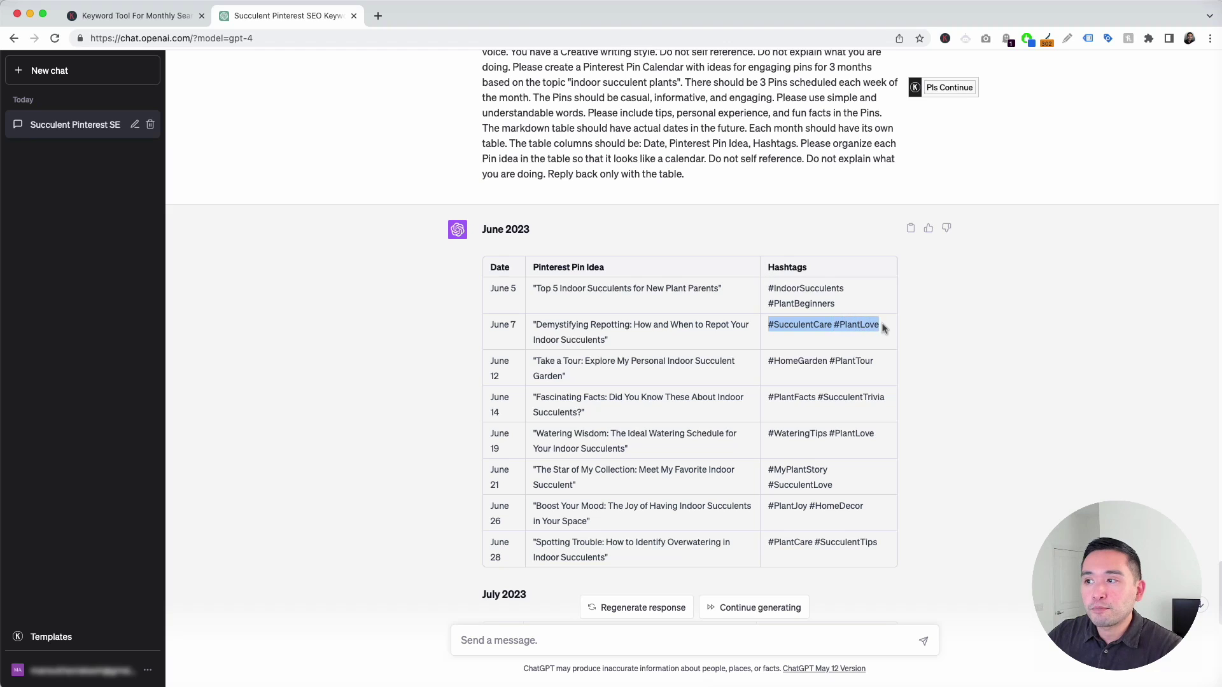
pyautogui.moveTo(543, 359); pyautogui.dragTo(610, 368)
pyautogui.tripleClick(558, 400)
pyautogui.click(580, 433)
# Scroll through the July and August 2023 pin calendar tables
pyautogui.scroll(-10, 602, 448)
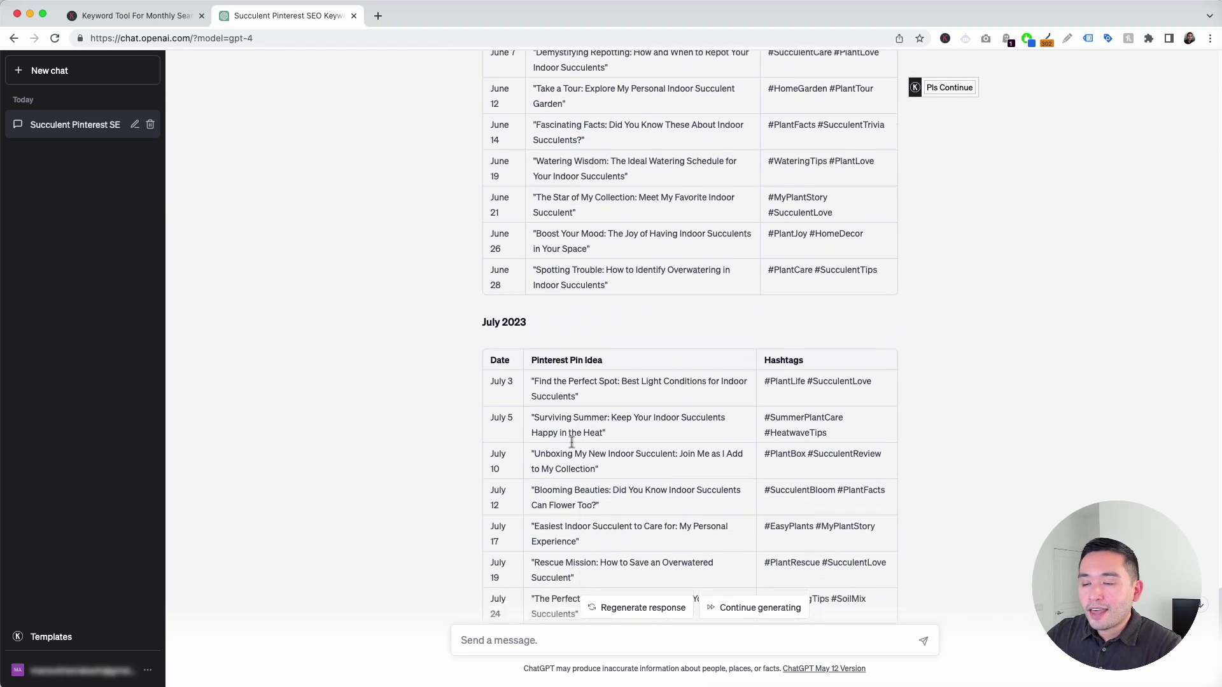
pyautogui.scroll(-4, 641, 409)
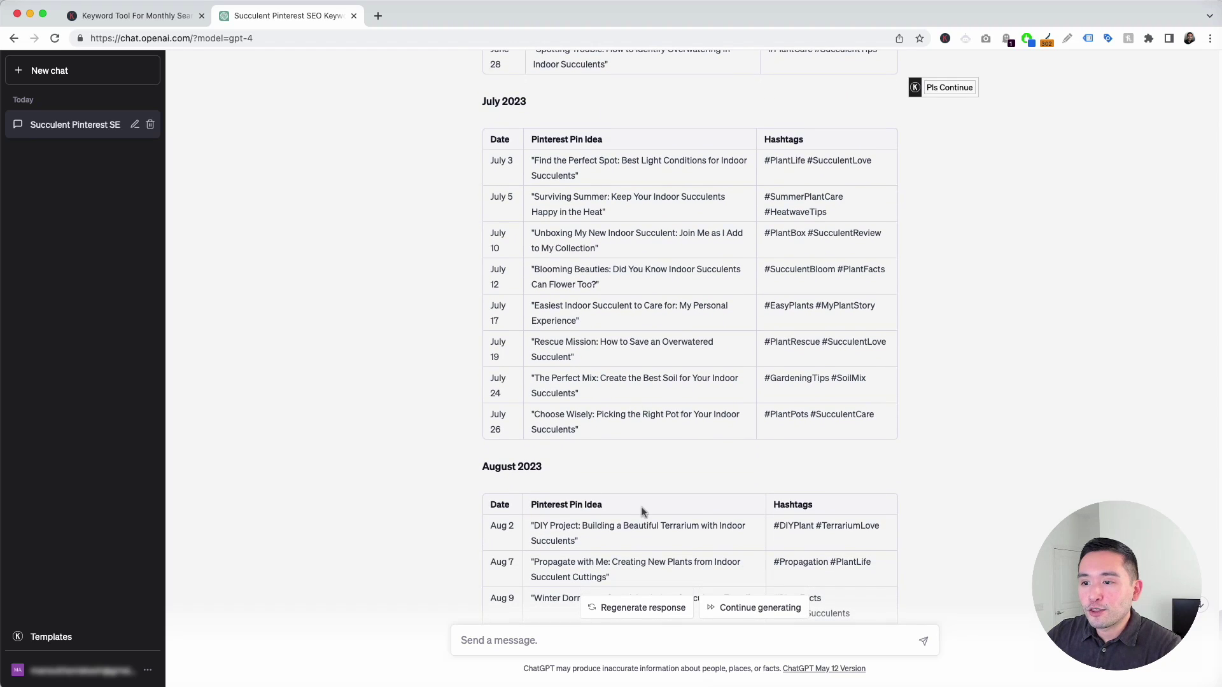
pyautogui.scroll(6, 558, 523)
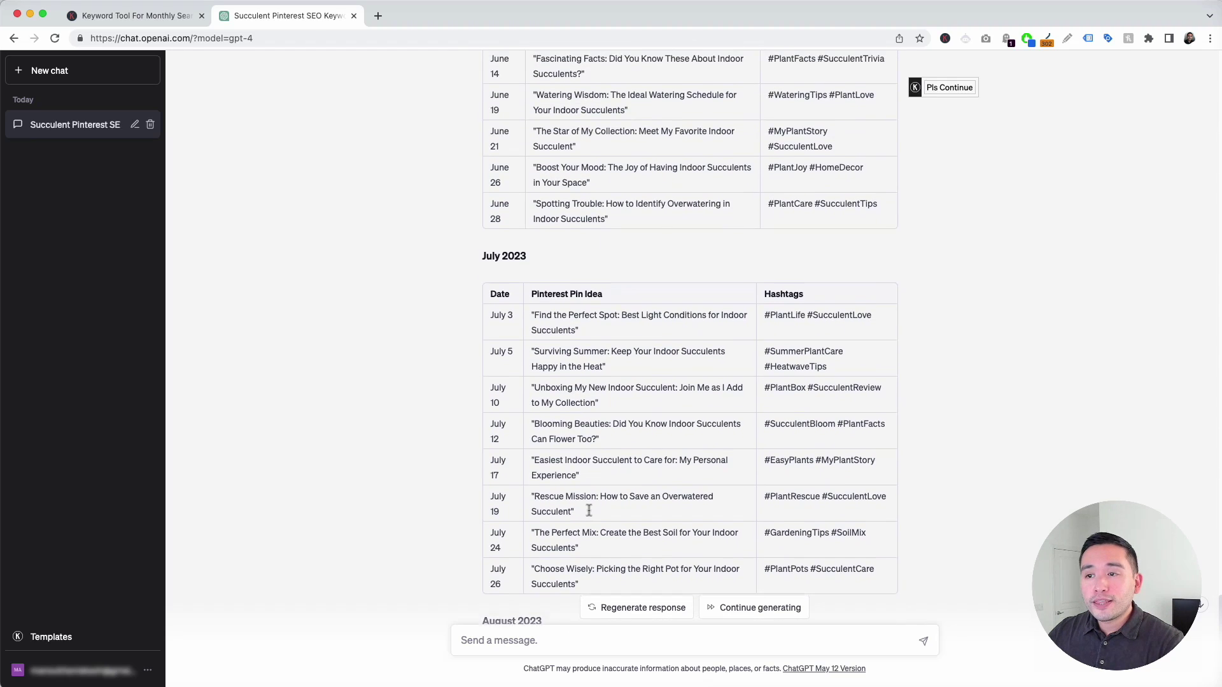
pyautogui.scroll(3, 588, 513)
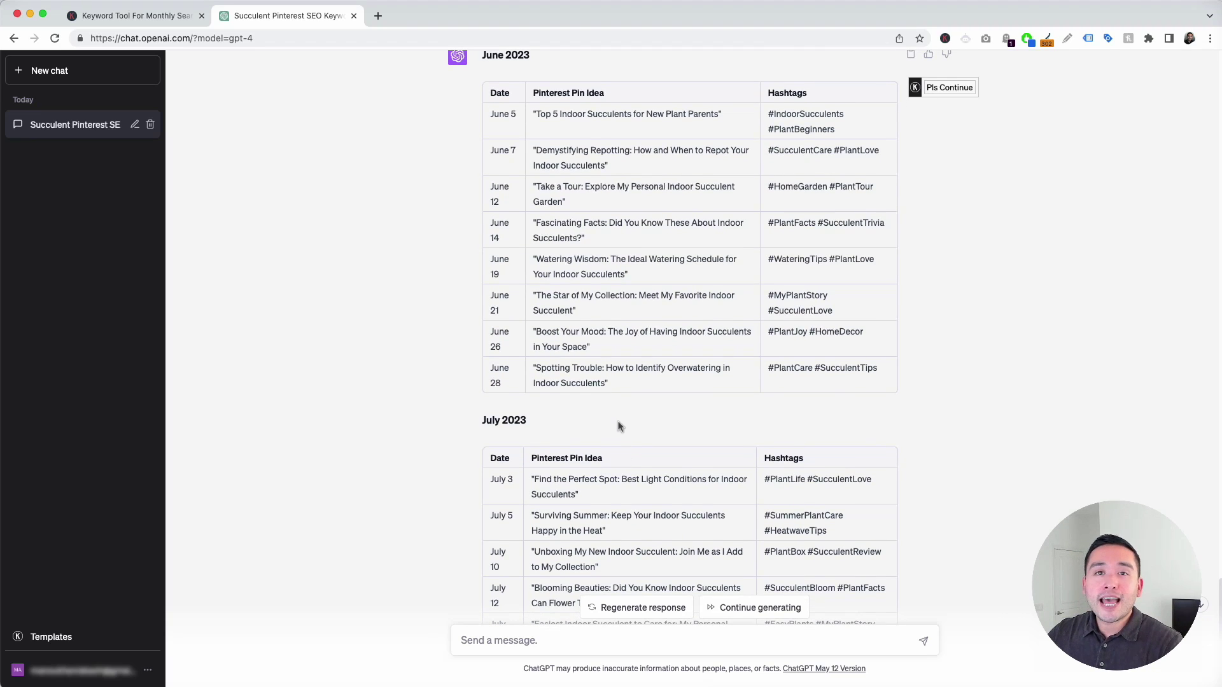
pyautogui.scroll(2, 623, 430)
pyautogui.scroll(1, 622, 430)
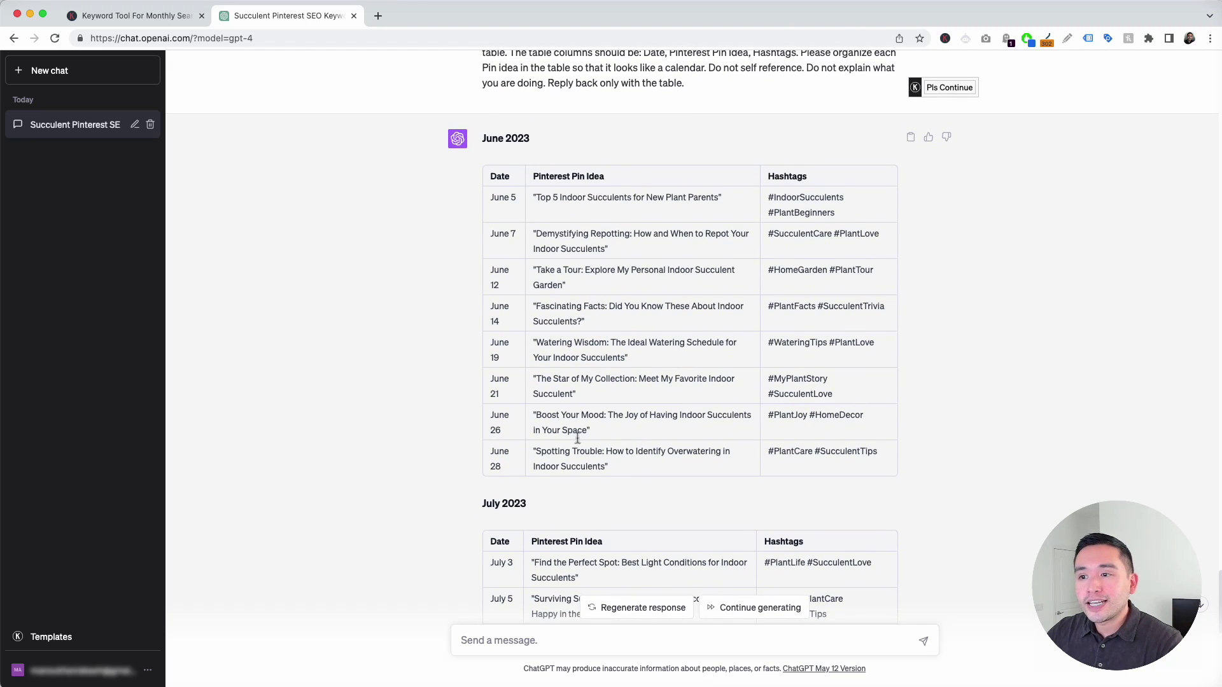